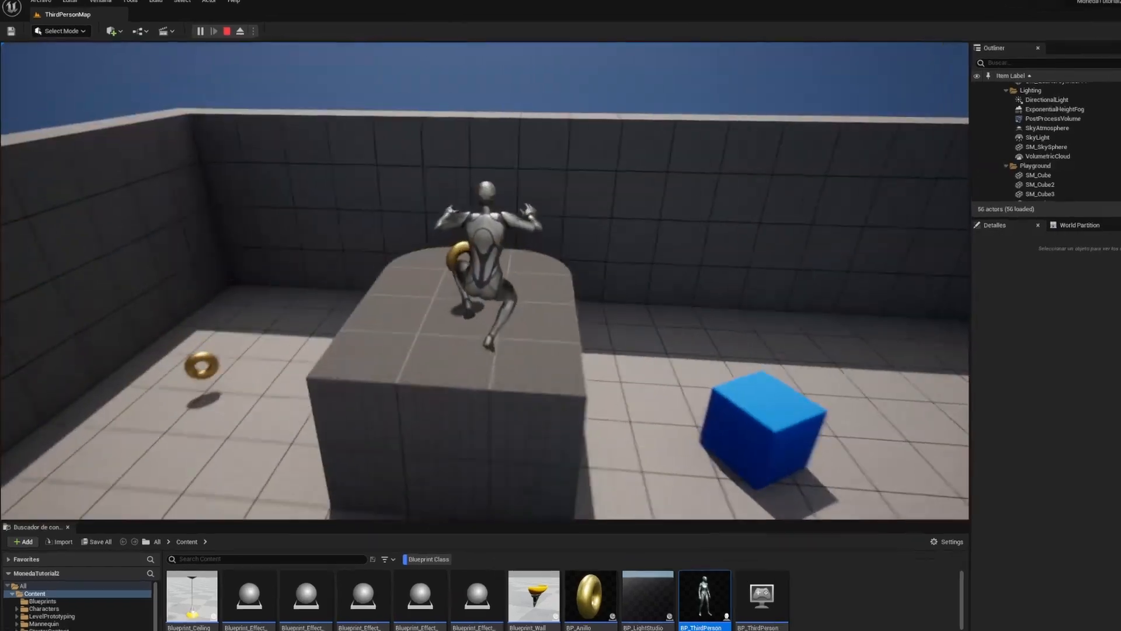
- Run and jump across the blue cube and ledges, grabbing gold rings until the score reaches 11
key(w)
key(w)
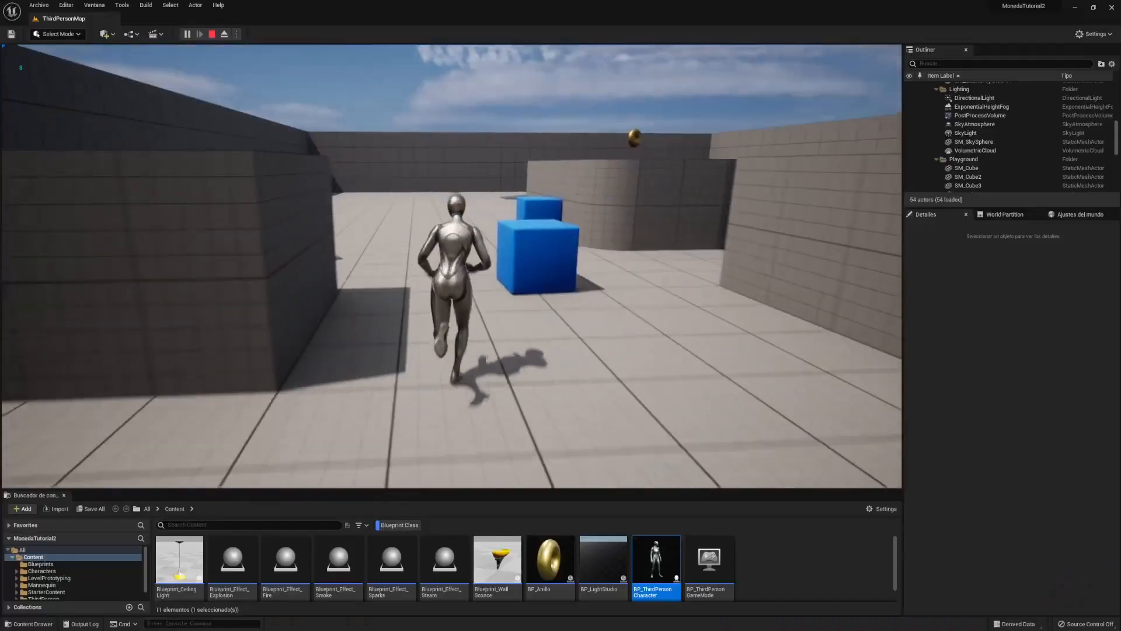
key(w)
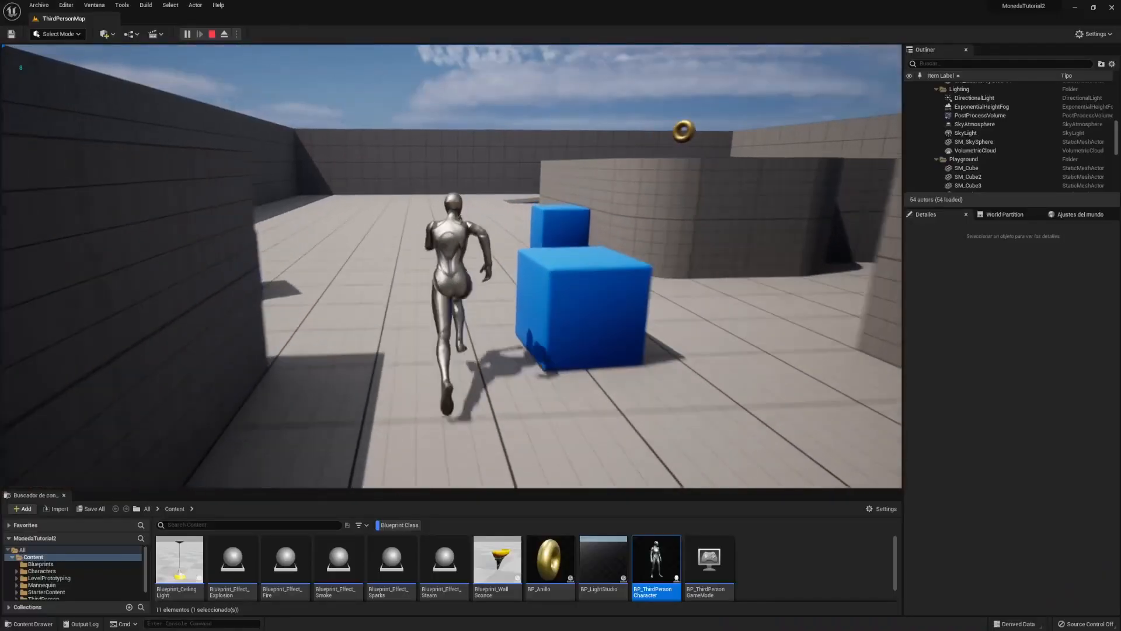
key(space)
key(space)
key(w)
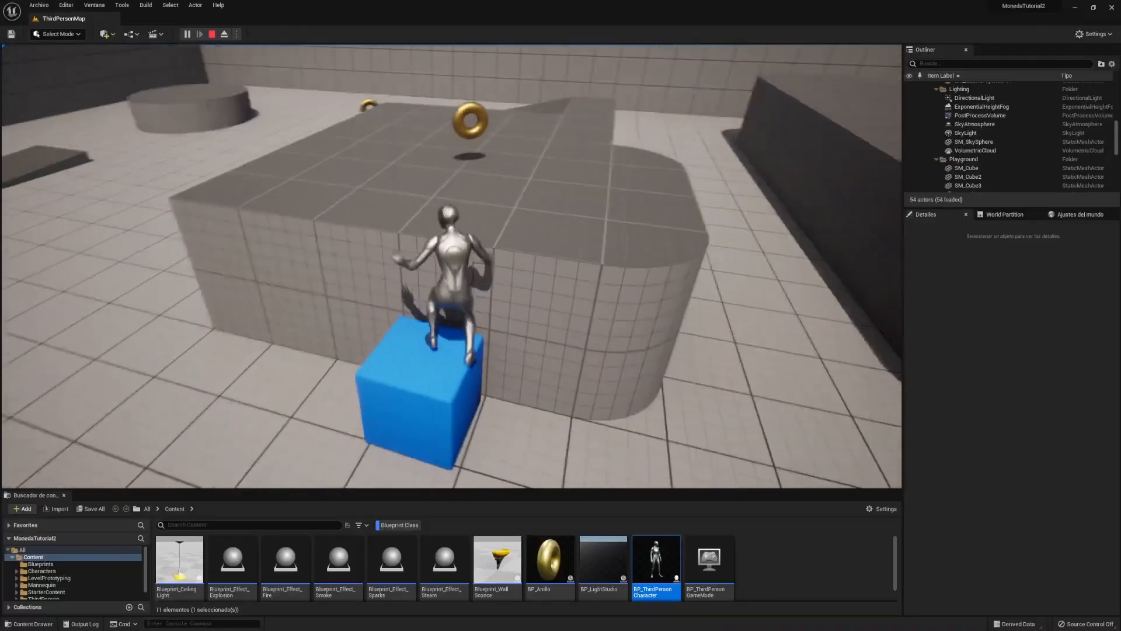
key(space)
key(w)
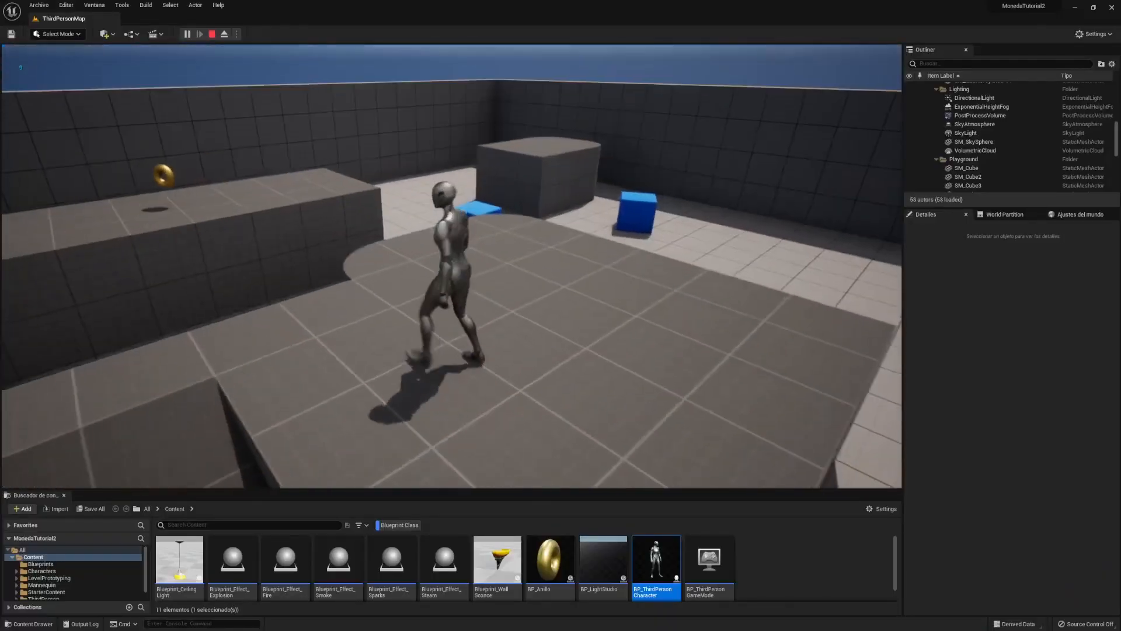
key(space)
key(w)
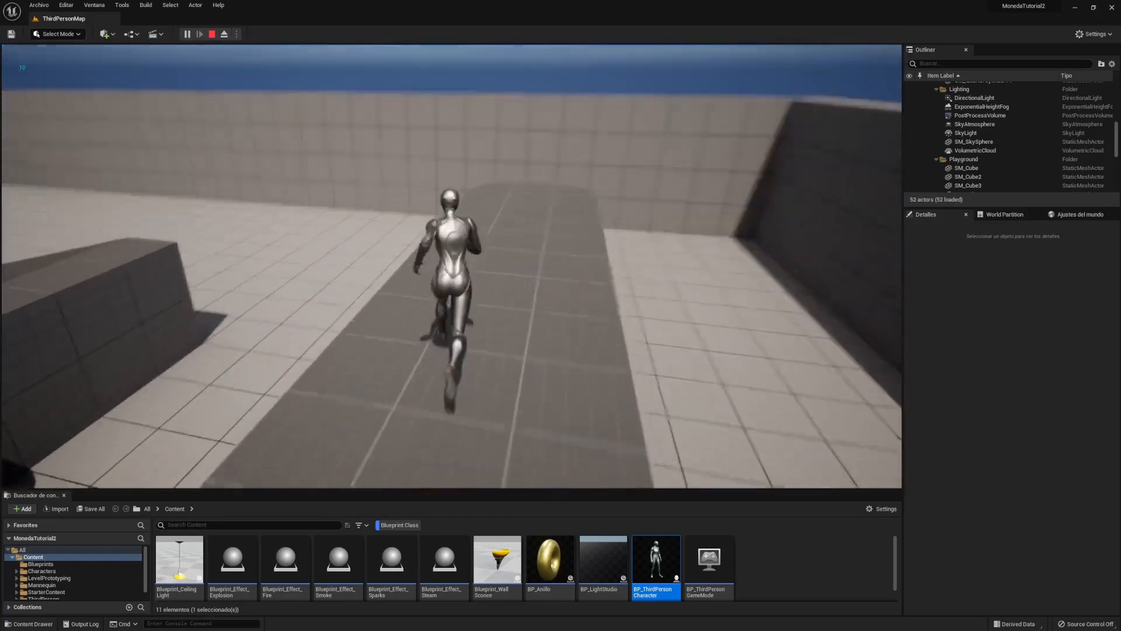
key(space)
key(w)
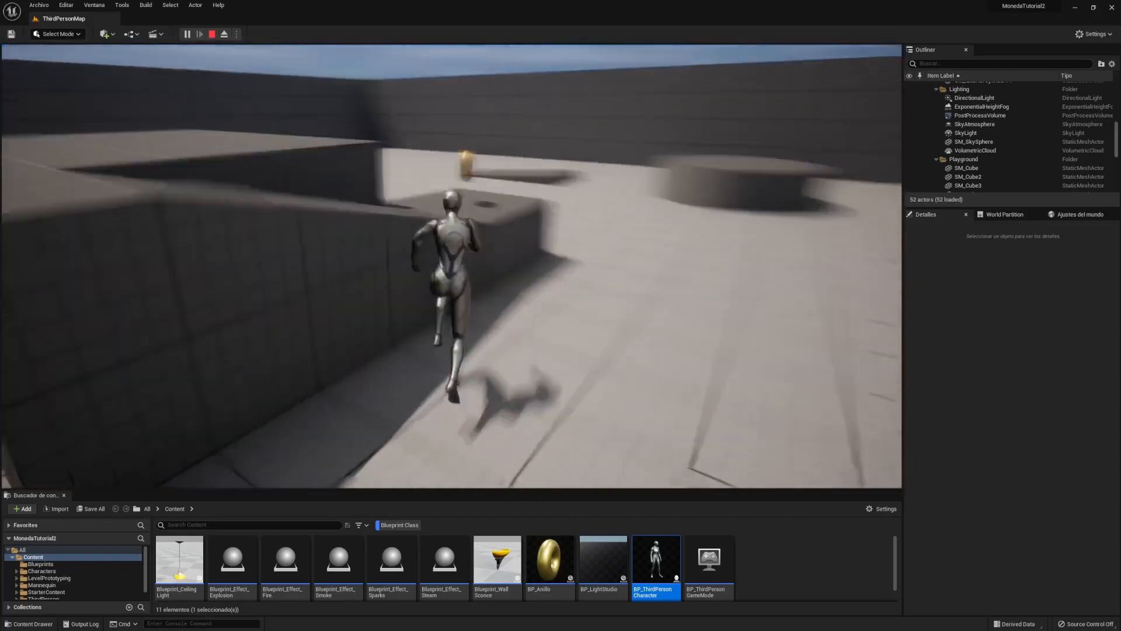
key(w)
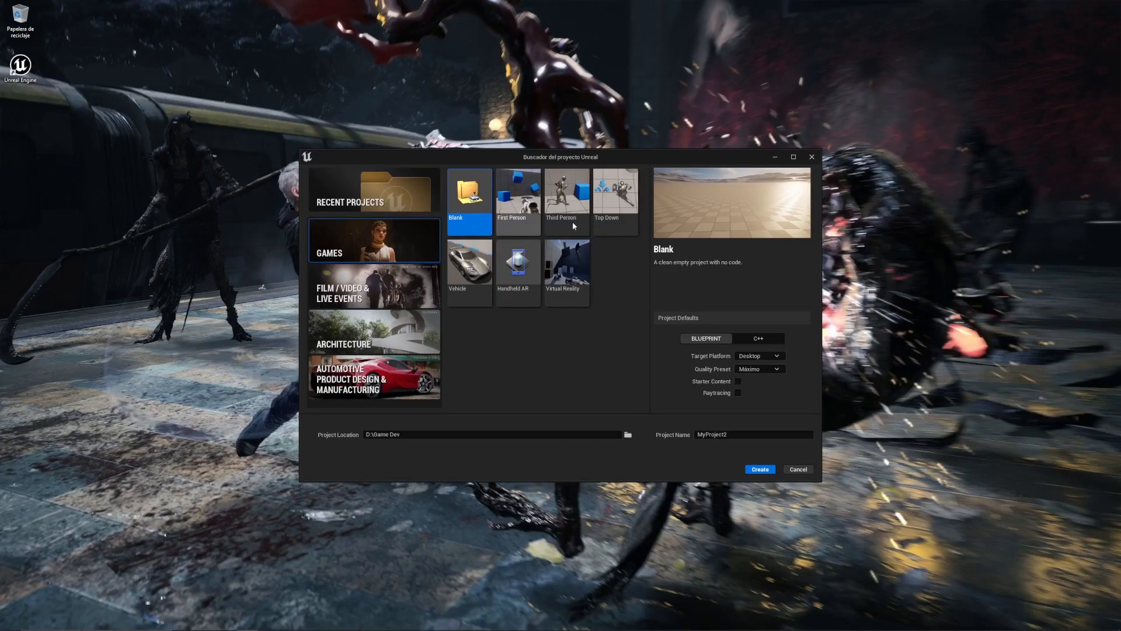
- Set up a Third Person project with Starter Content named MonedaTutorial2
click(574, 215)
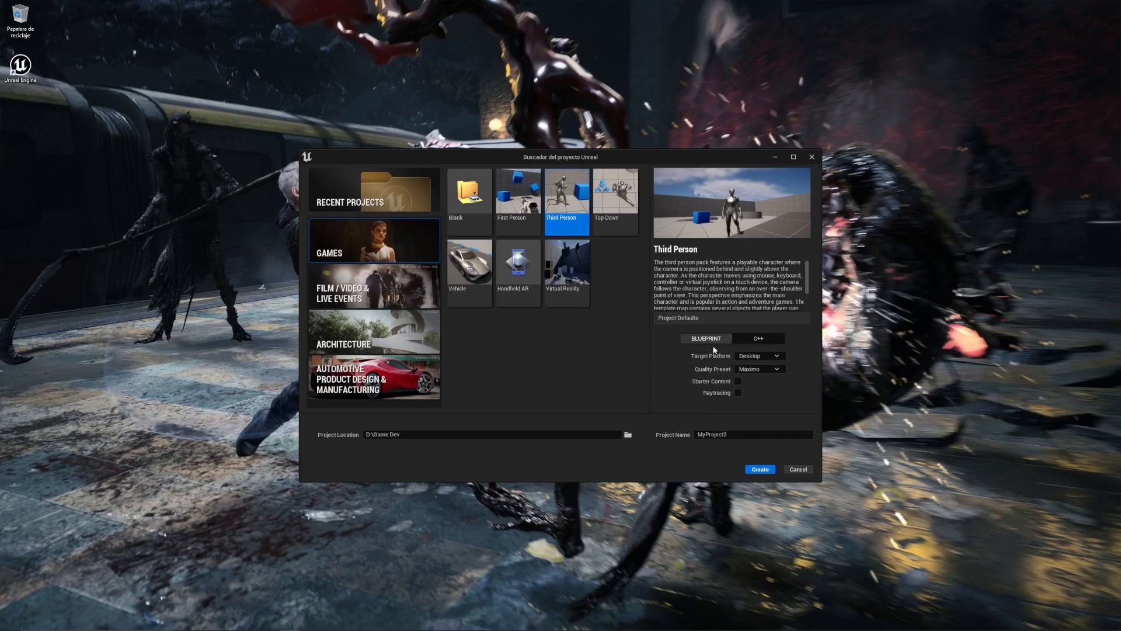
click(735, 379)
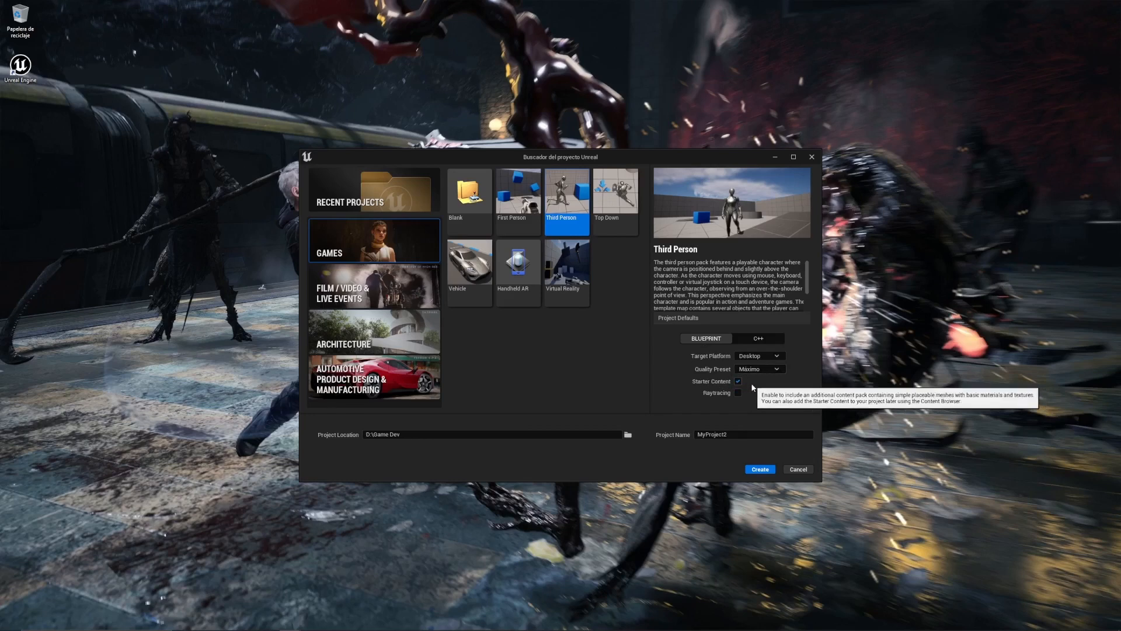
drag(731, 436, 663, 433)
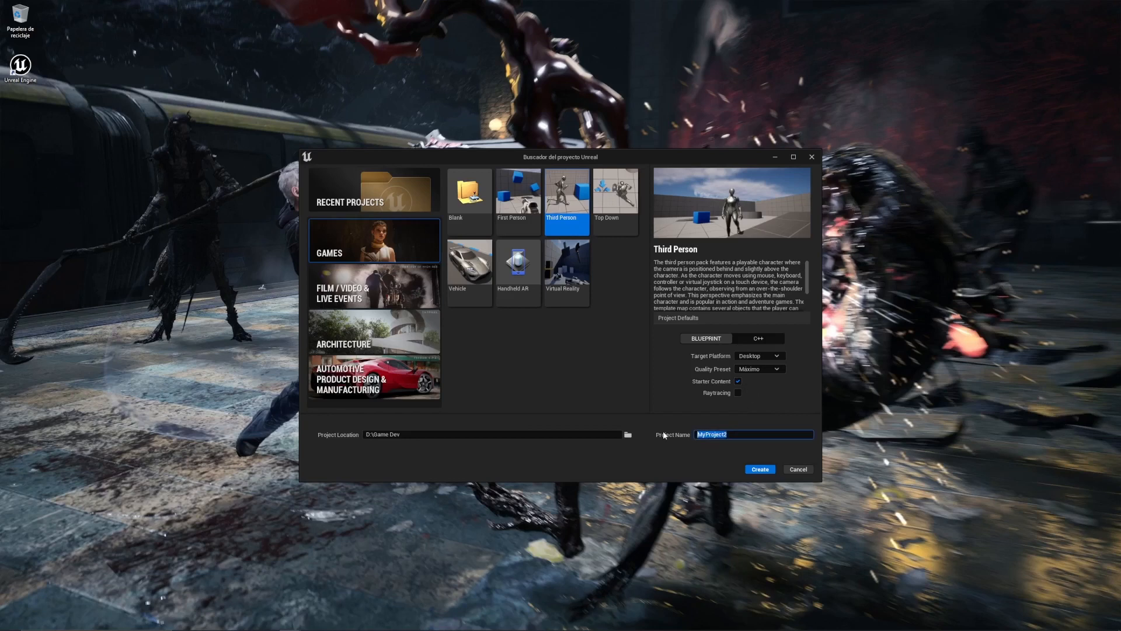
key(BackSpace)
text(MonedaTutorial2)
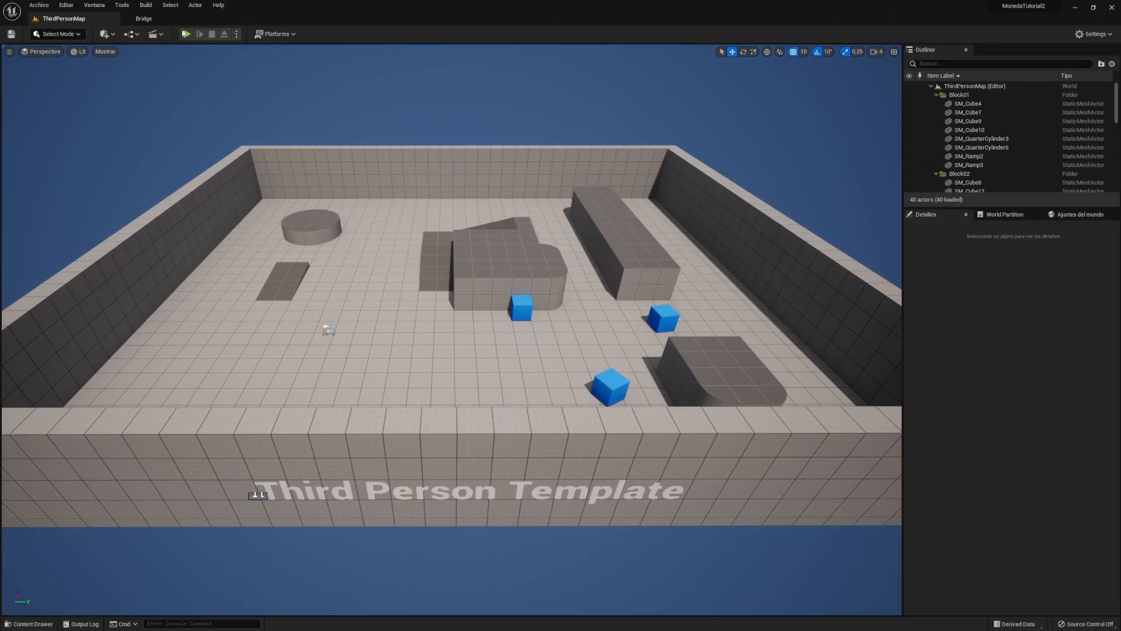
- Play the template level, running and jumping onto the cylinder and off toward the ramps
click(185, 34)
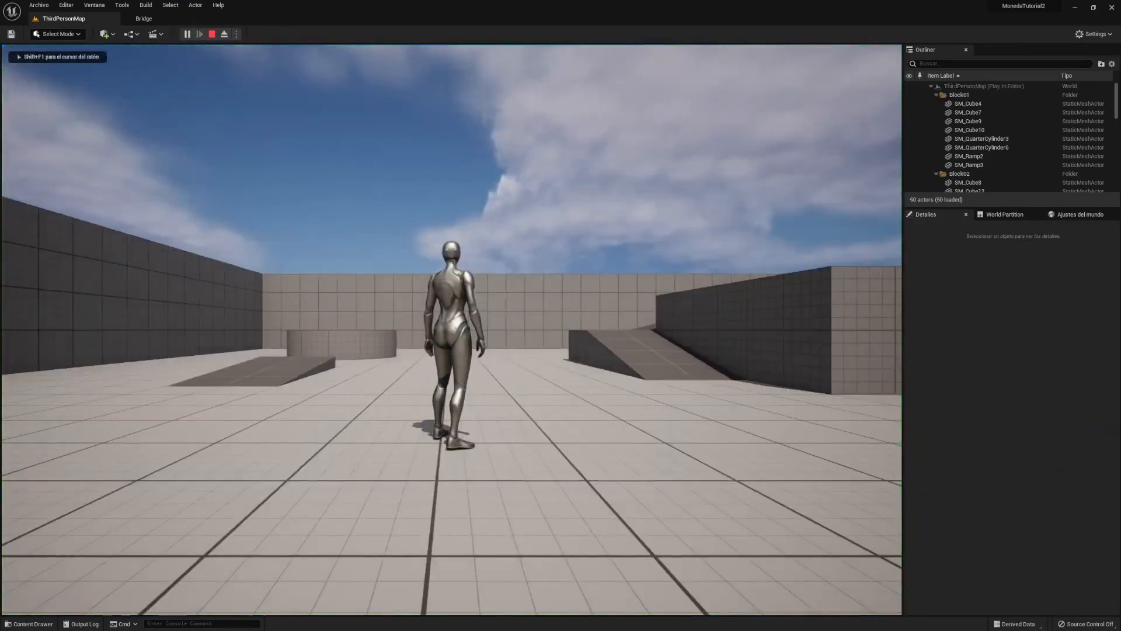
key(w)
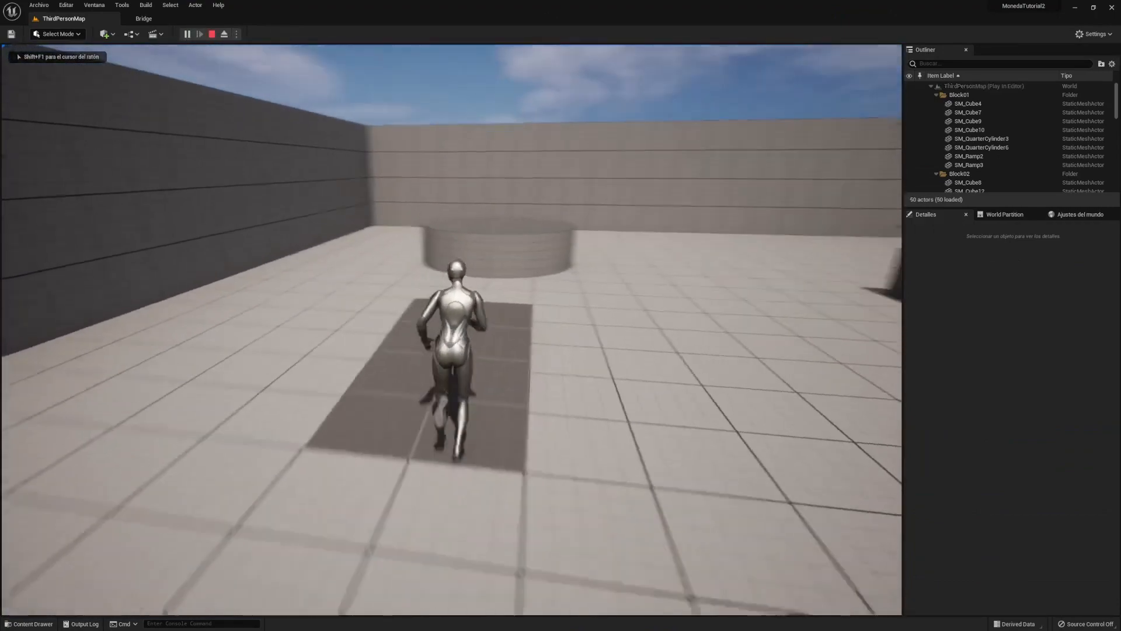
key(space)
key(space)
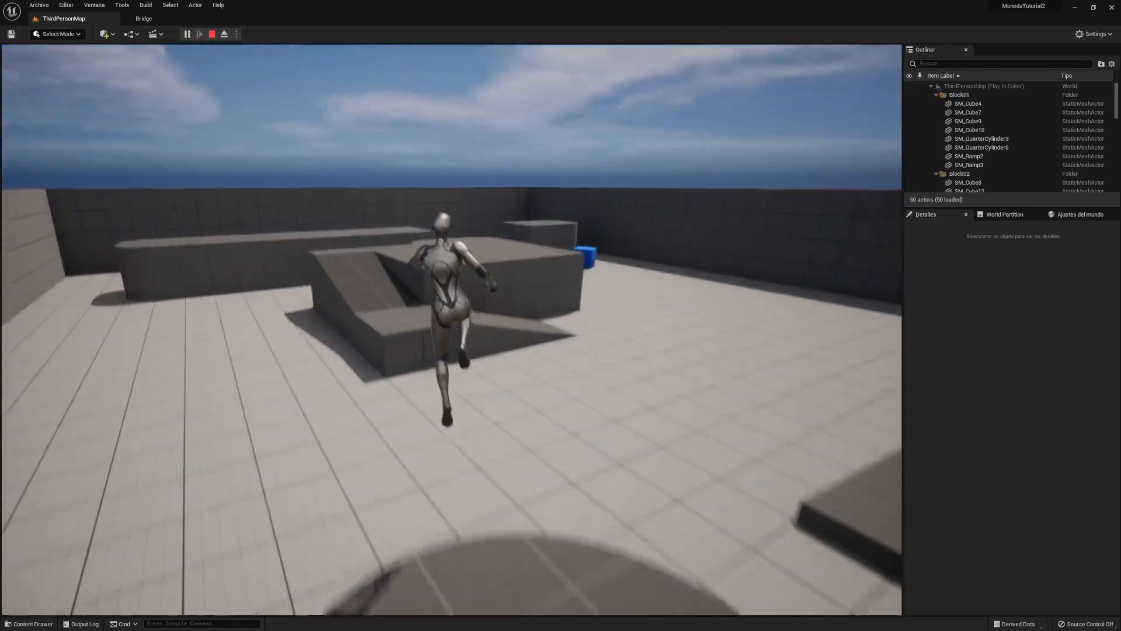
key(space)
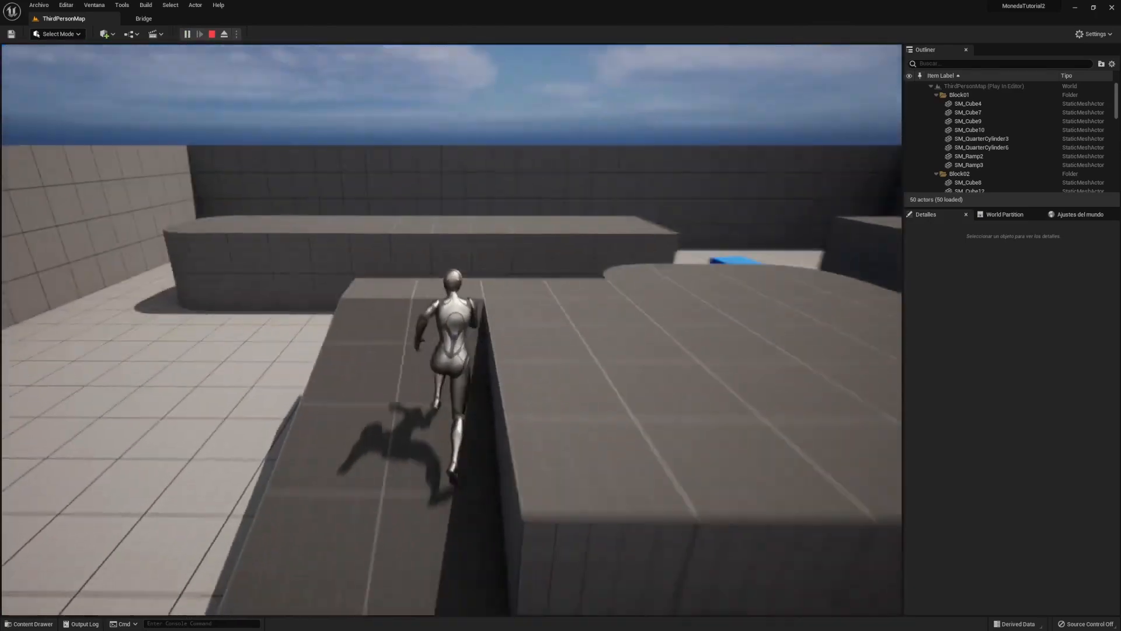
- Finish the test run, then create a folder named Blueprints in the Content Drawer
key(w)
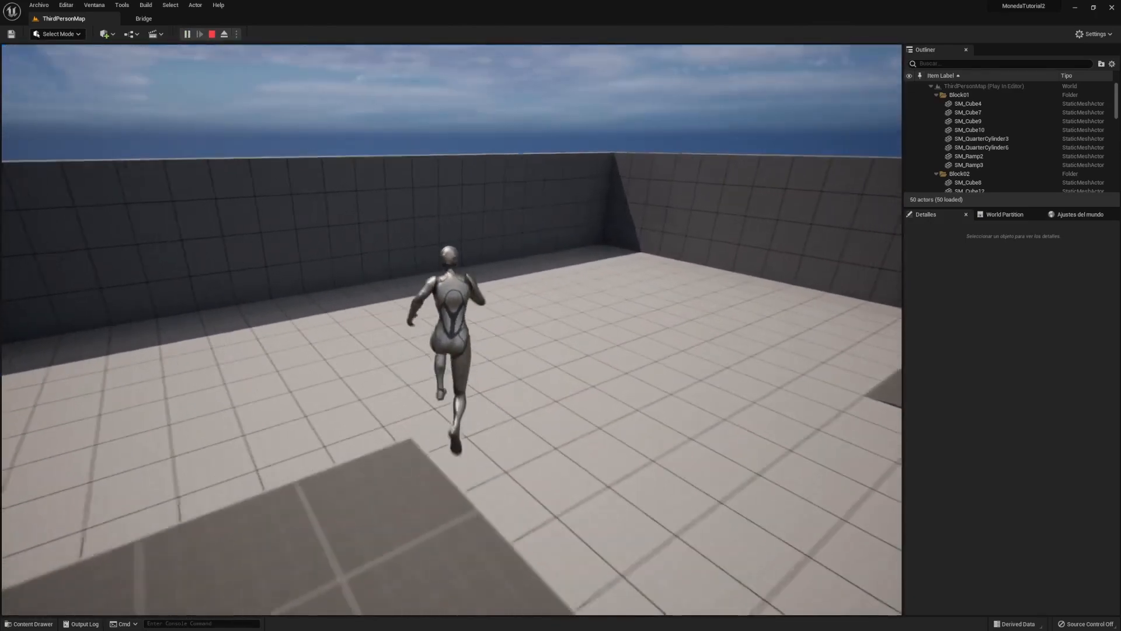
key(w)
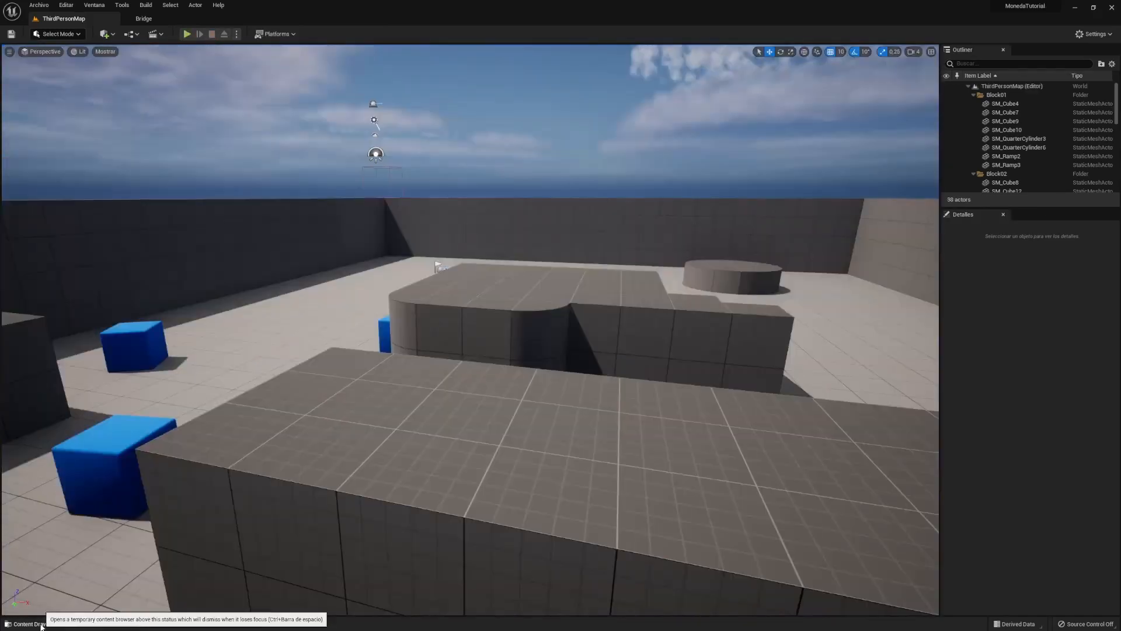
click(41, 624)
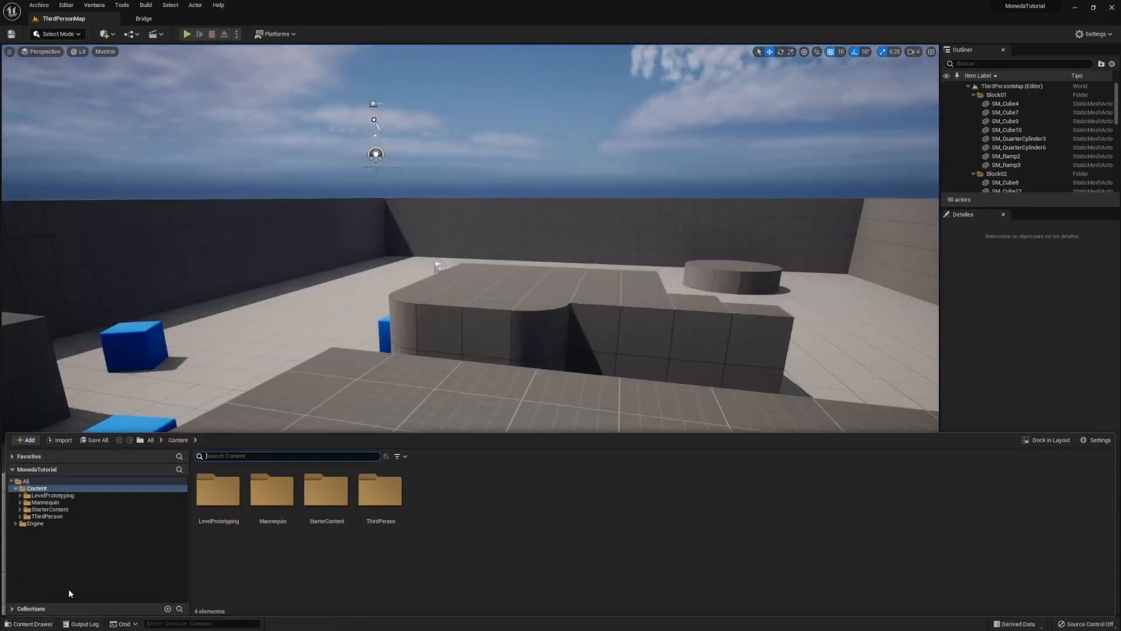
right_click(446, 504)
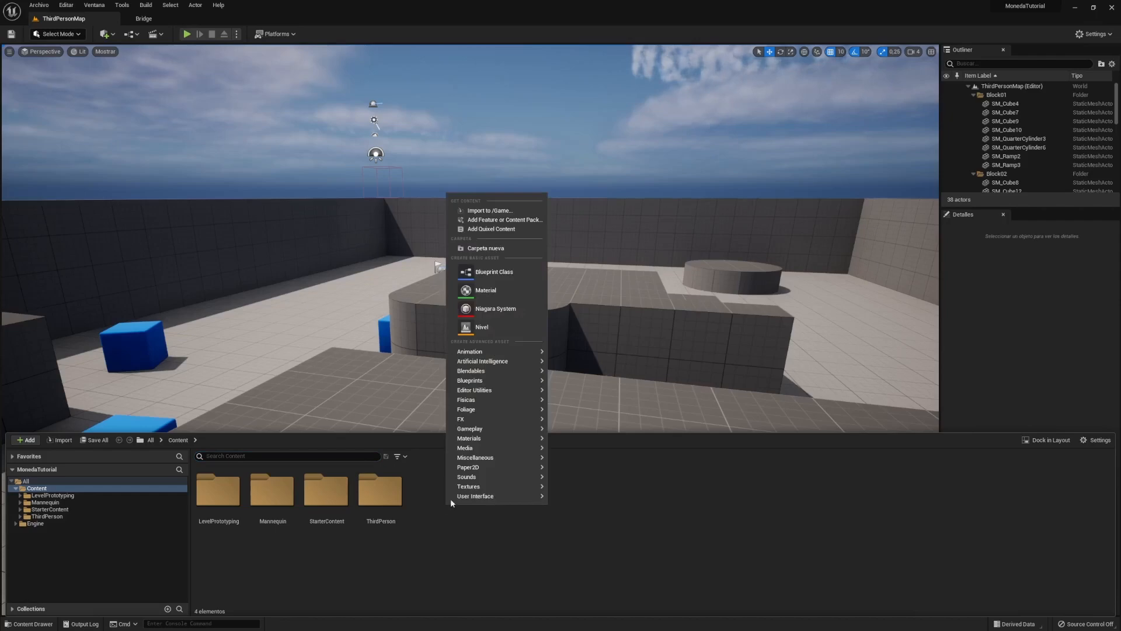
click(514, 248)
text(Blueprints)
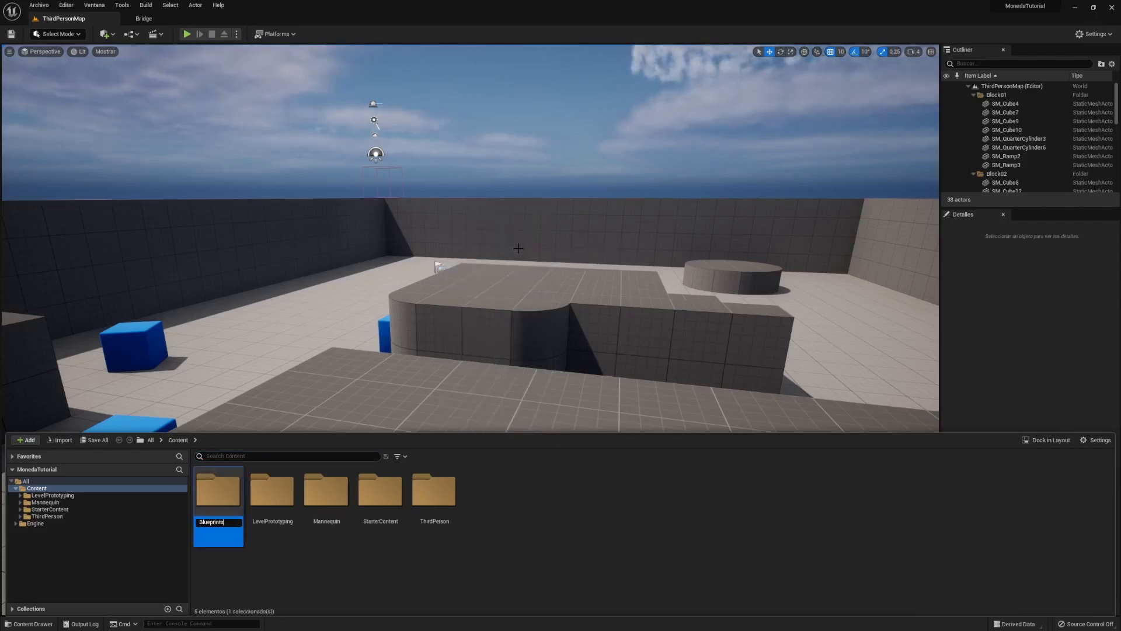
key(Return)
- Inside the Blueprints folder, start a new Blueprint Class
double_click(217, 493)
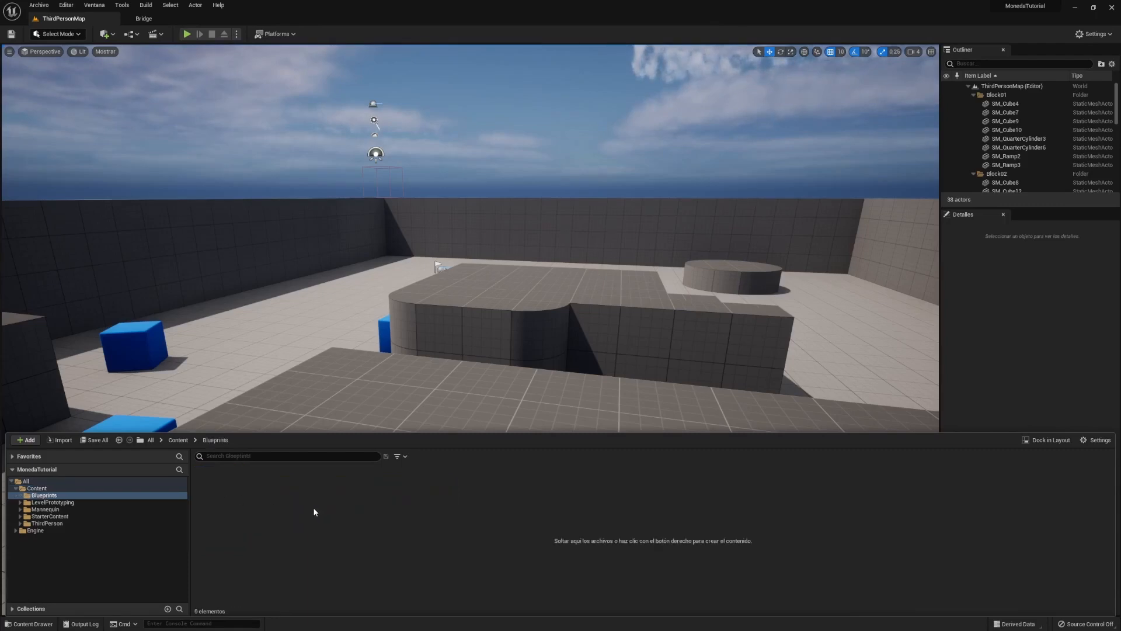
right_click(291, 520)
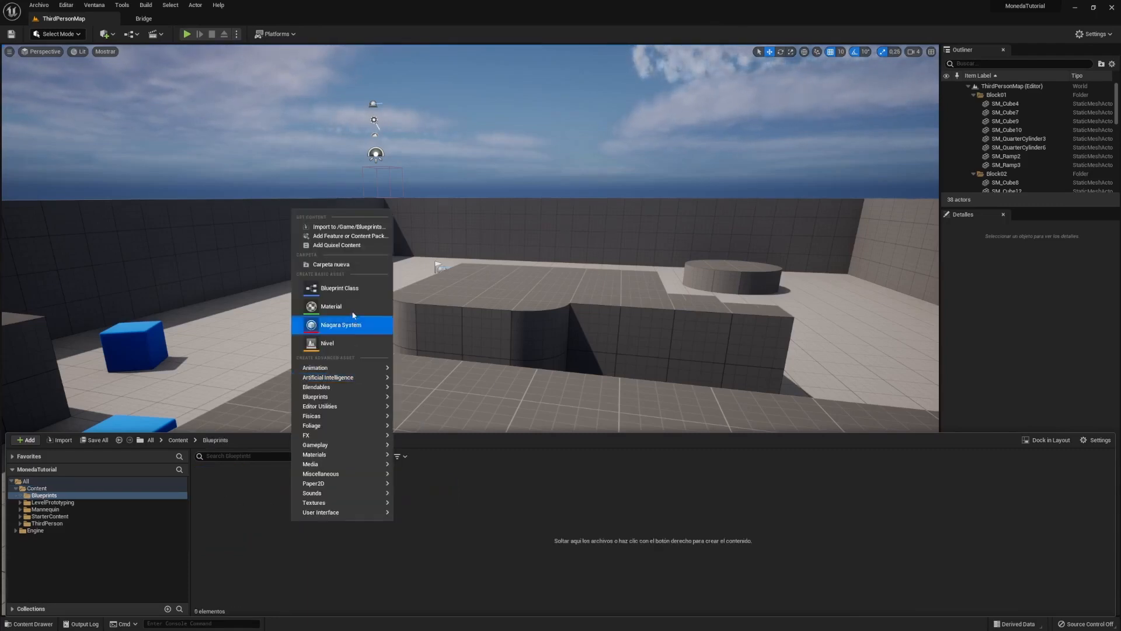
click(334, 289)
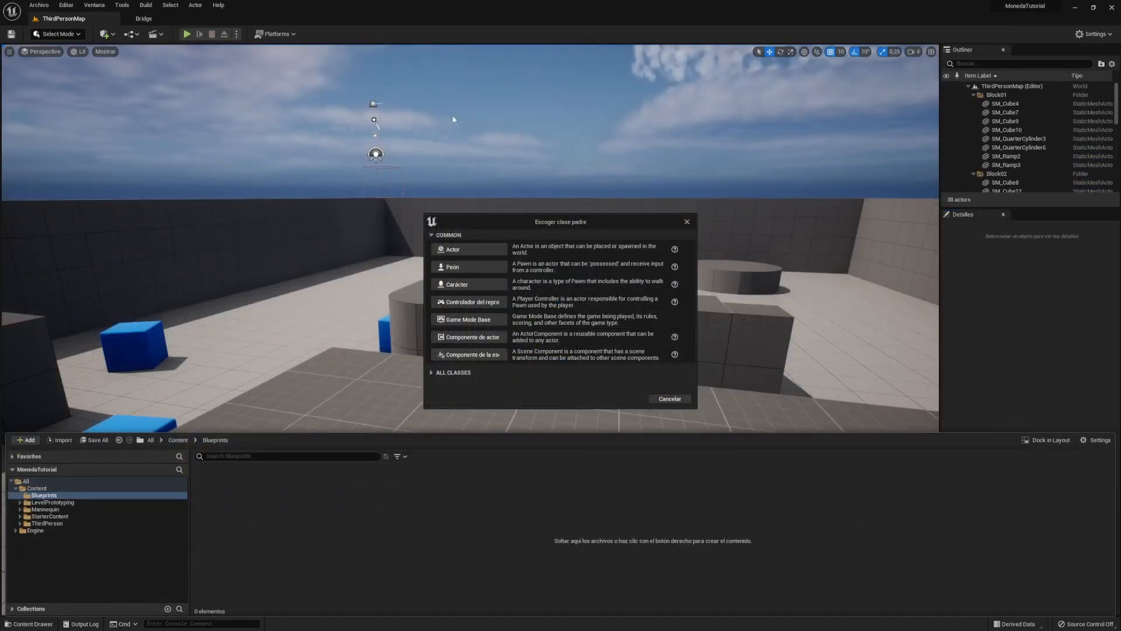
- Make an Actor-based Blueprint named BP_Anillo and open it in the Blueprint editor
click(456, 249)
text(BP_)
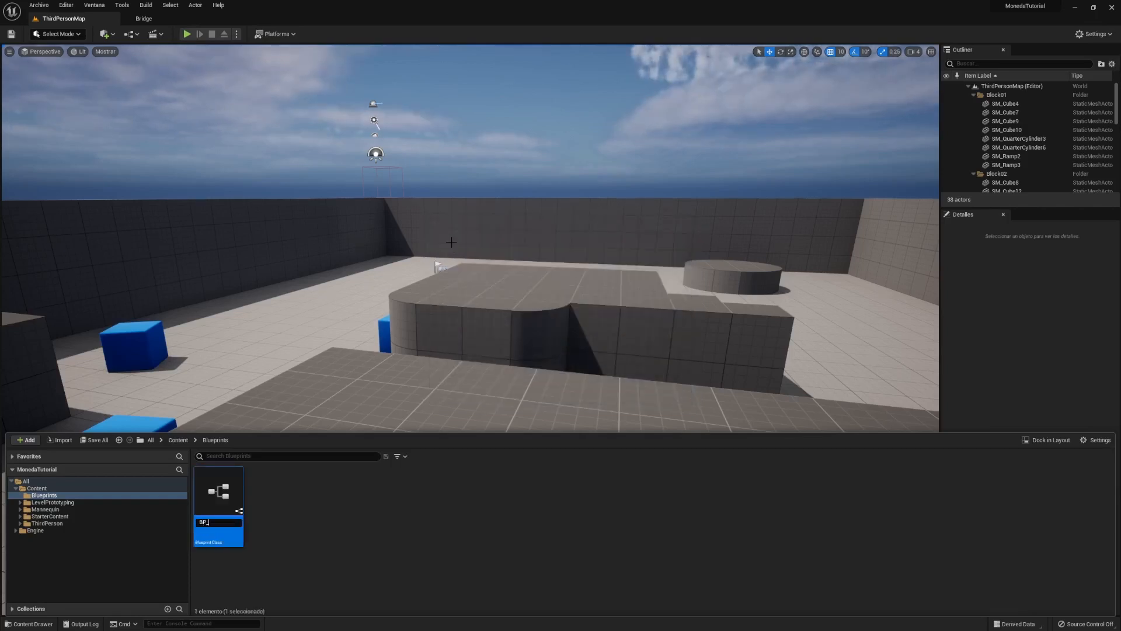
text(Anillo)
key(Return)
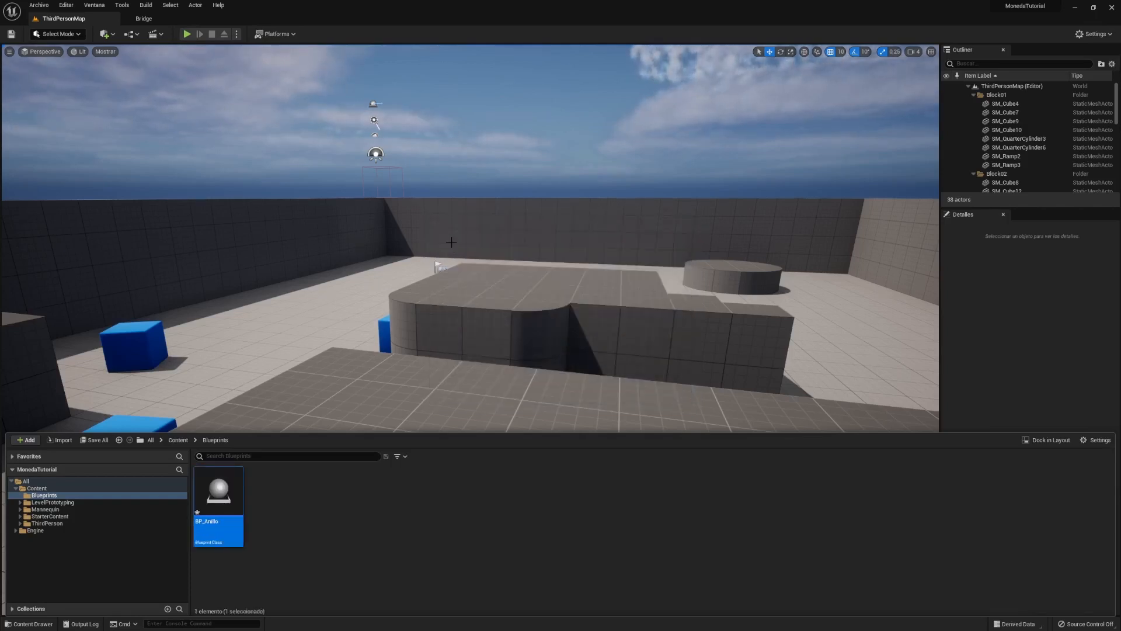
double_click(229, 494)
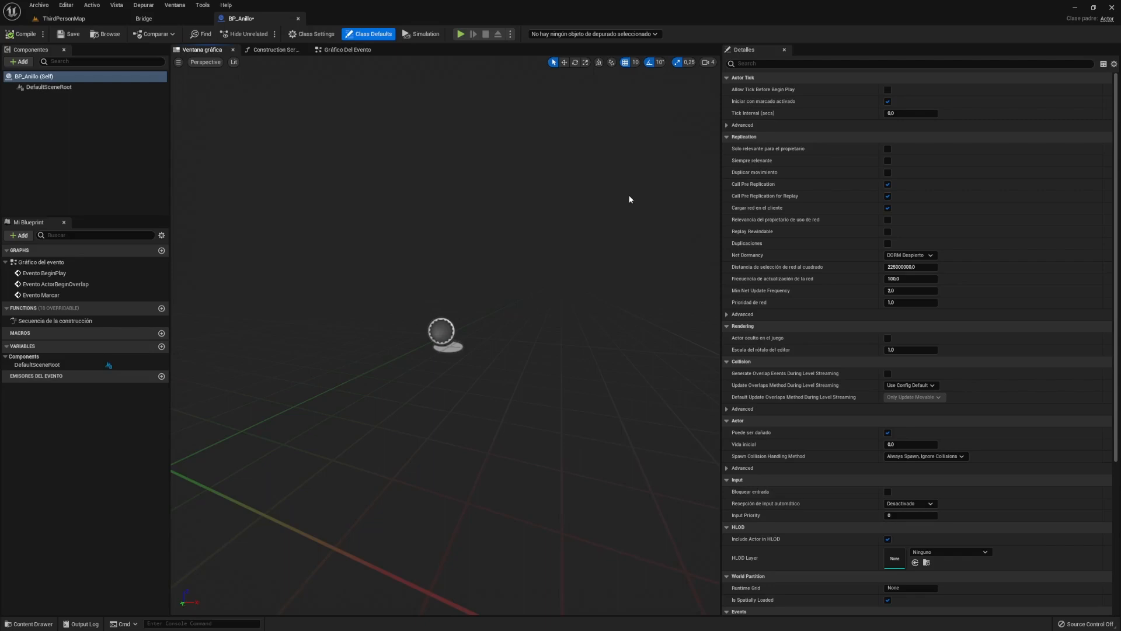
- Add a Static Mesh component named Anillo to BP_Anillo
click(17, 62)
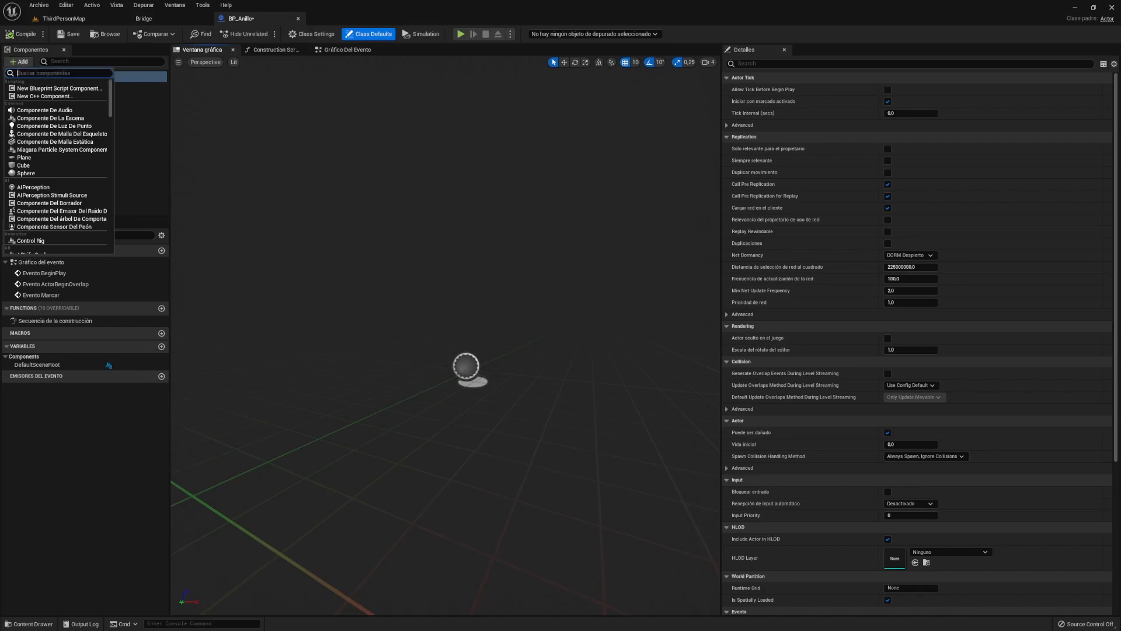
click(69, 143)
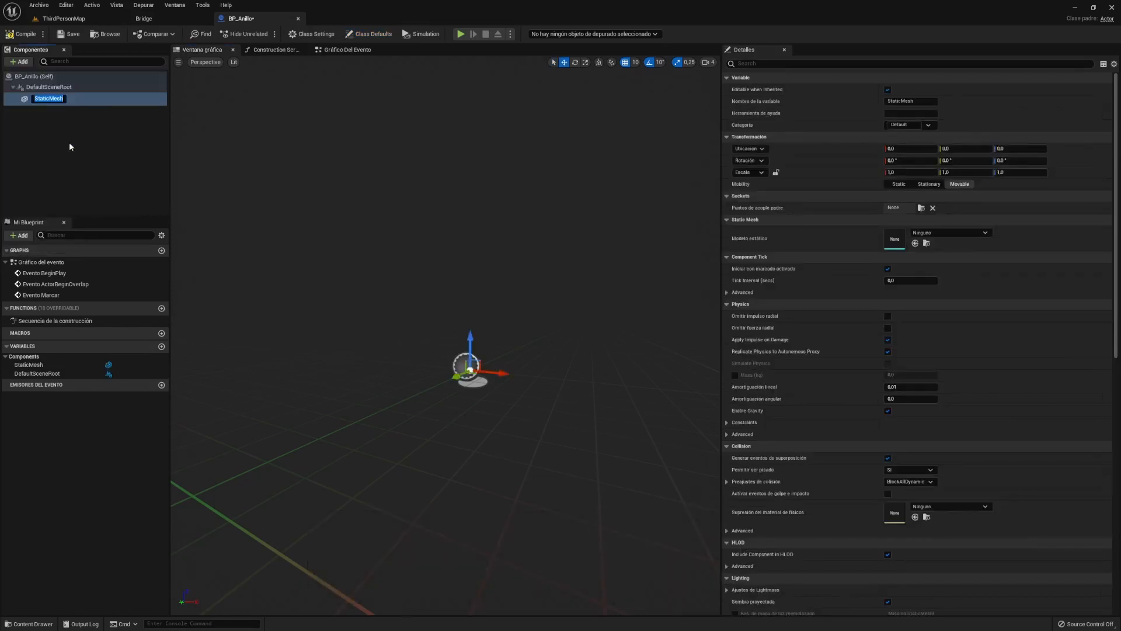
text(Anillo)
key(Return)
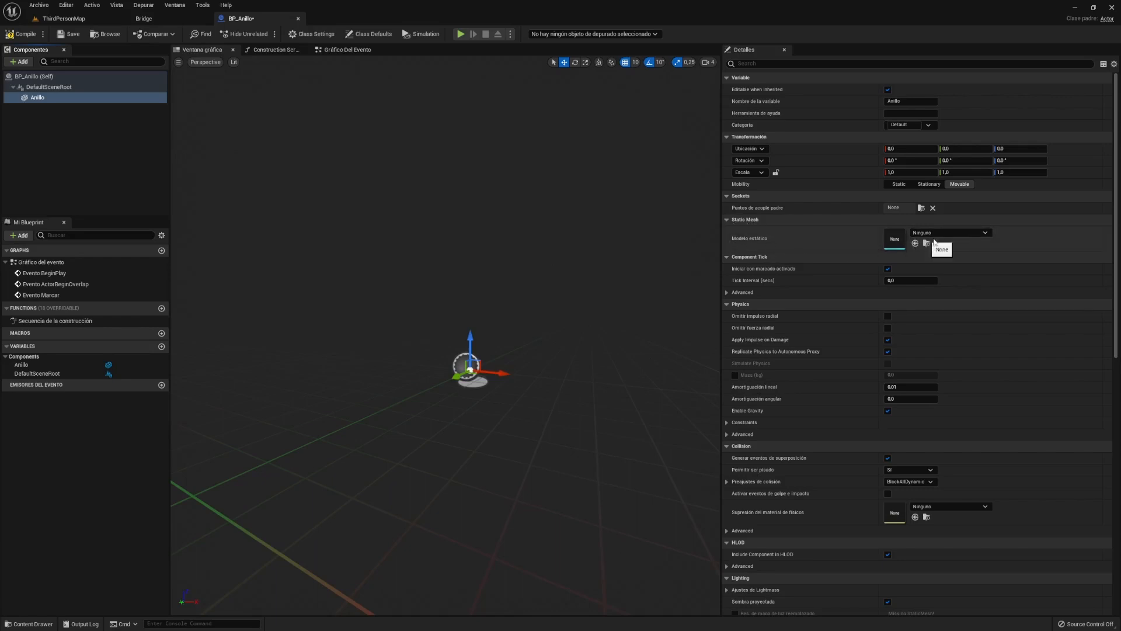
- Set the Anillo component's static mesh to Shape_Torus
click(974, 233)
scroll(1000, 335, down, 3)
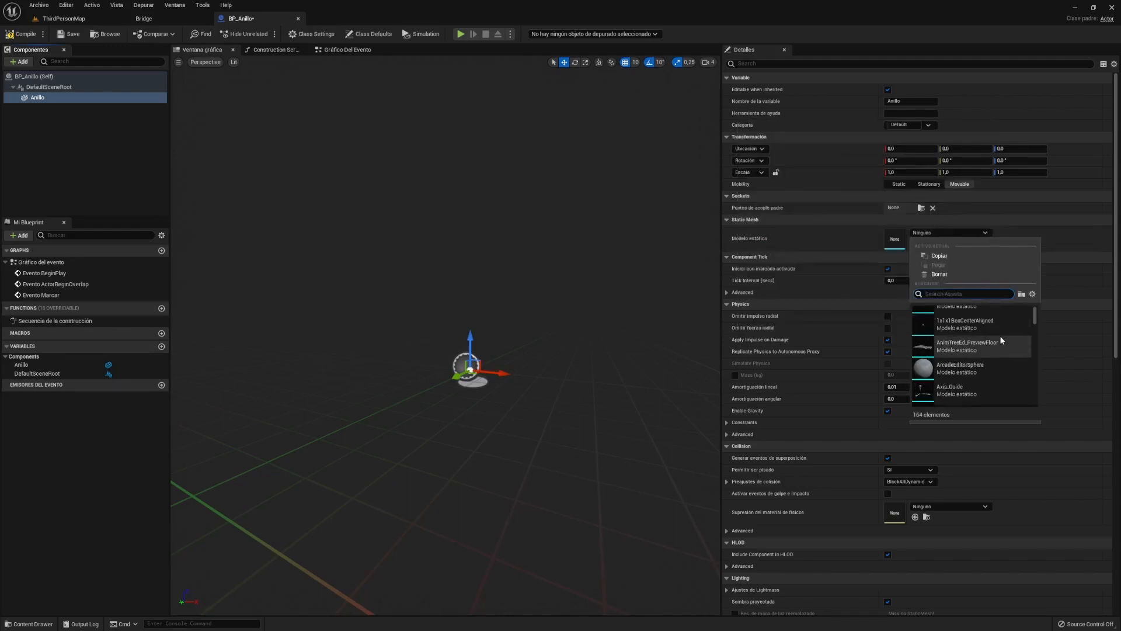
scroll(980, 340, down, 5)
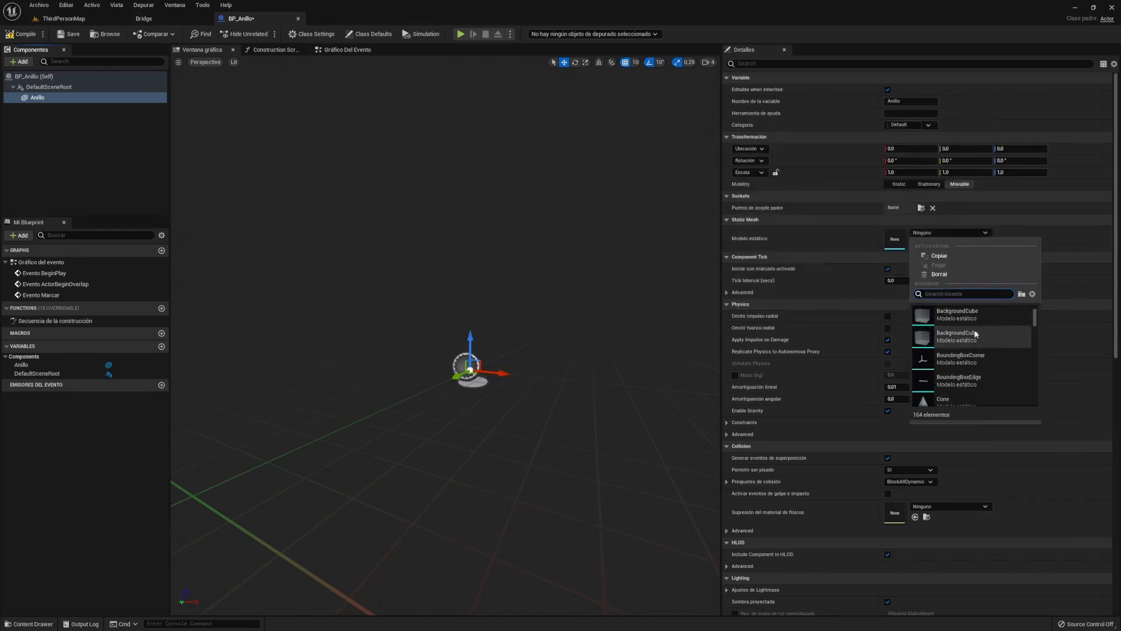
scroll(979, 343, down, 5)
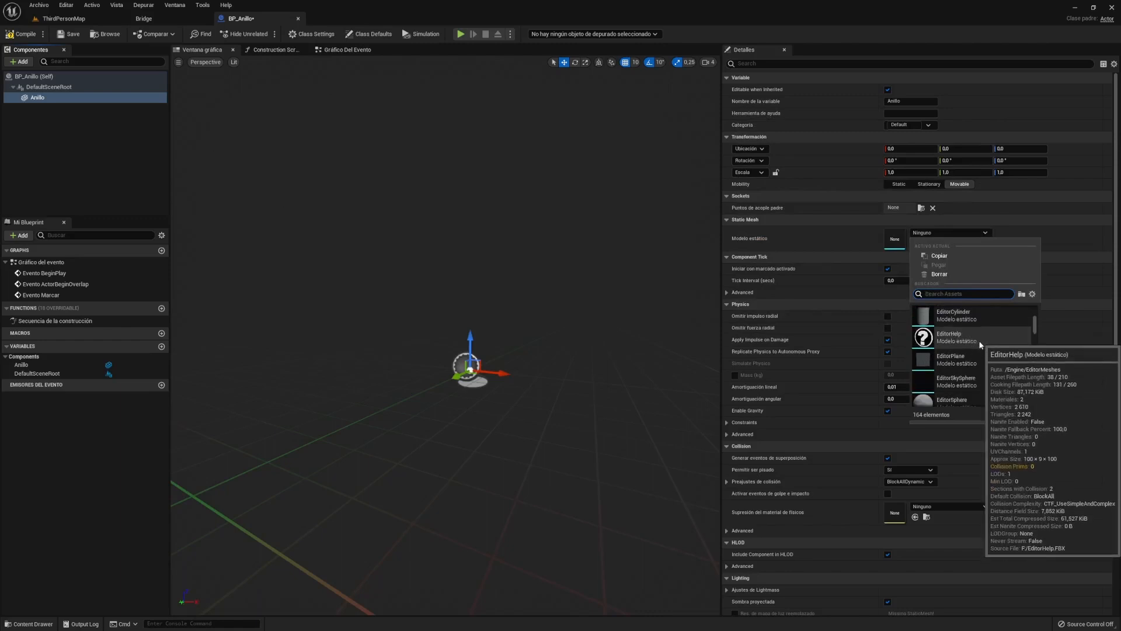
scroll(980, 344, down, 5)
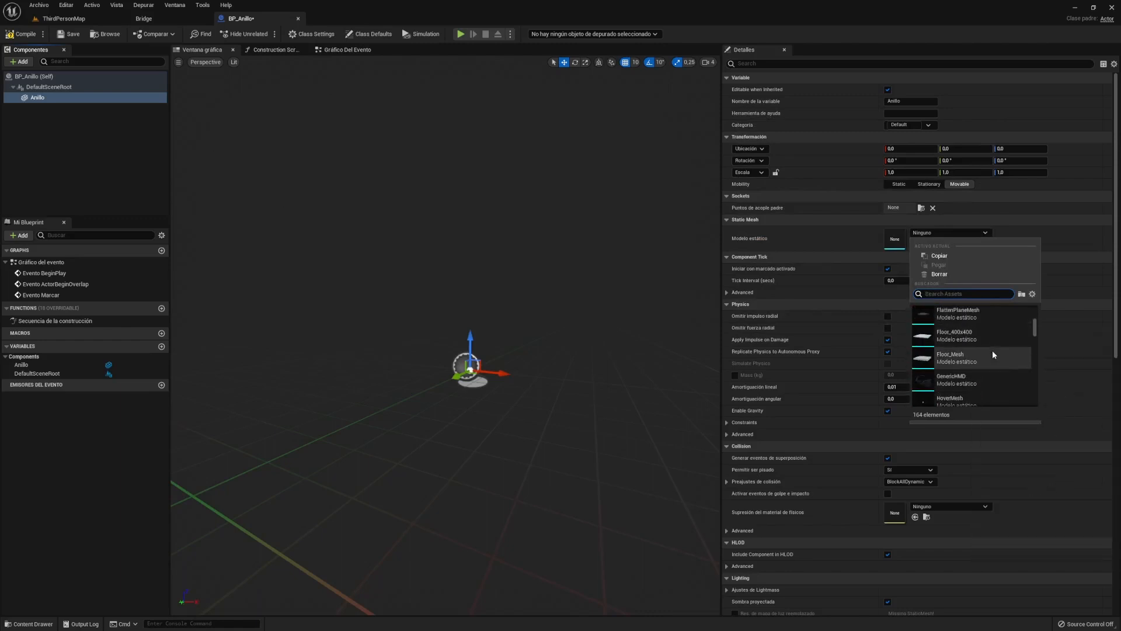
scroll(993, 352, down, 3)
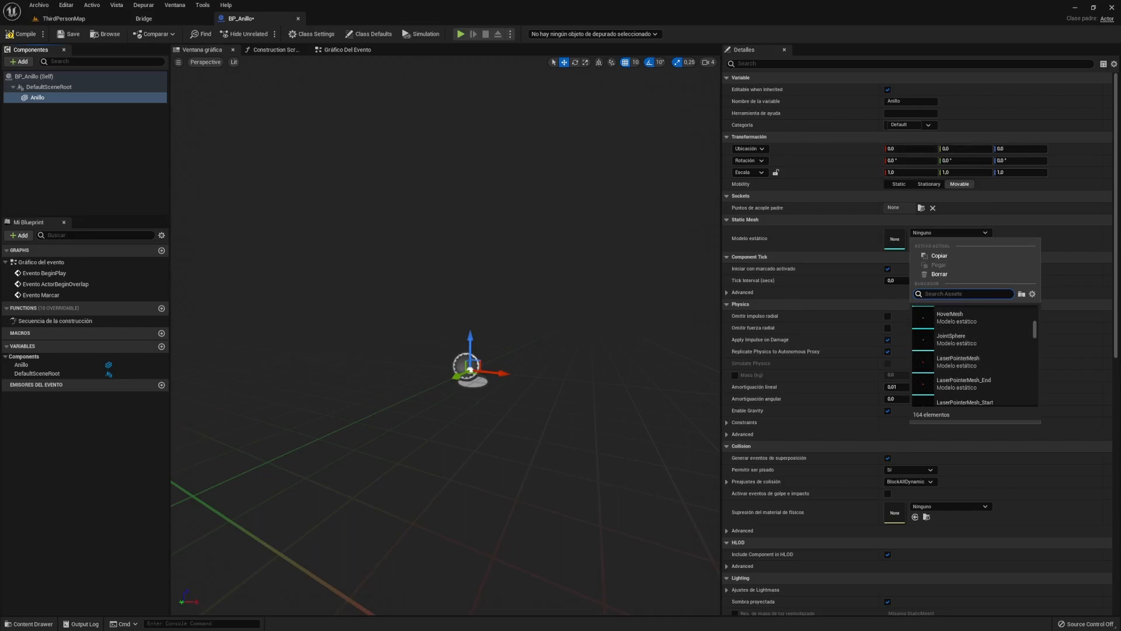
text(torus)
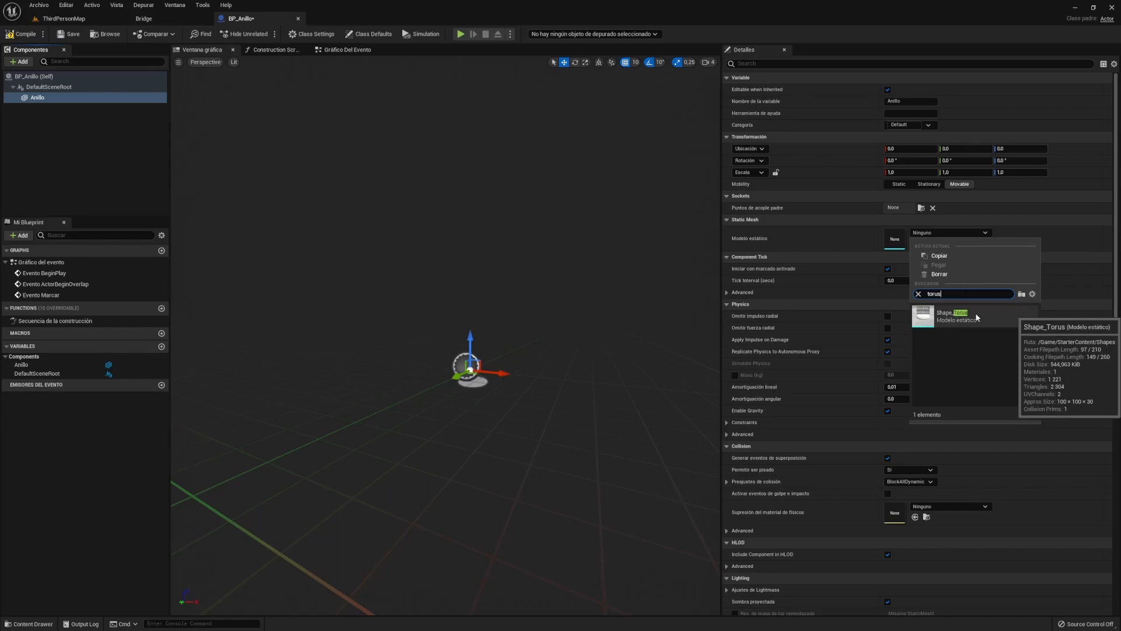
click(958, 315)
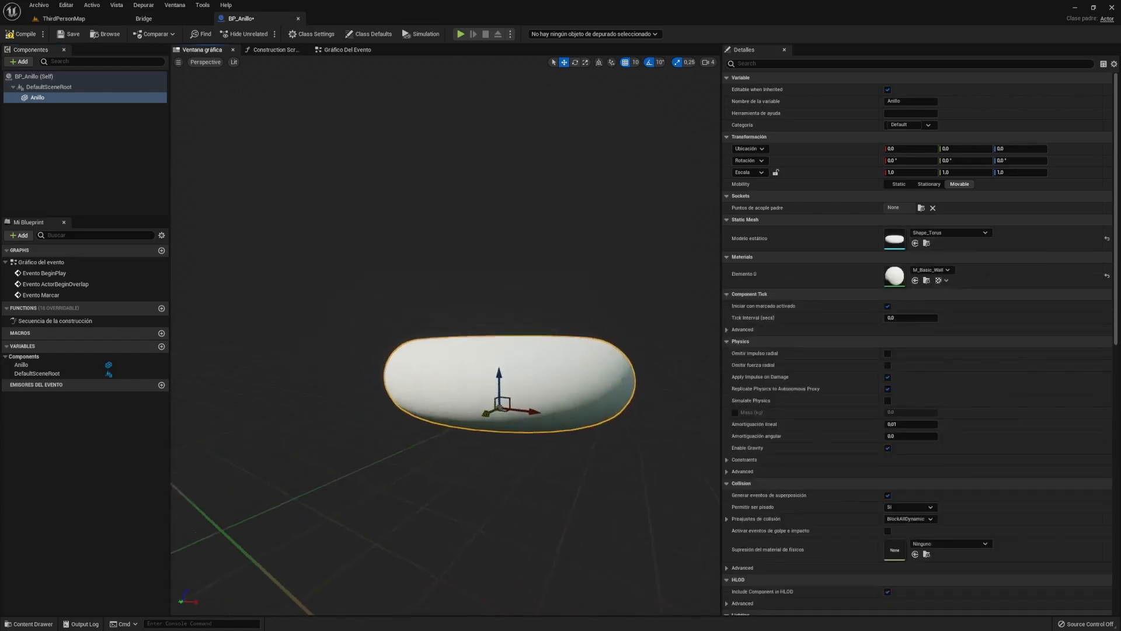
- Rotate the torus 90° on Y so it stands upright
right_drag(445, 335, 281, 399)
right_drag(391, 299, 542, 288)
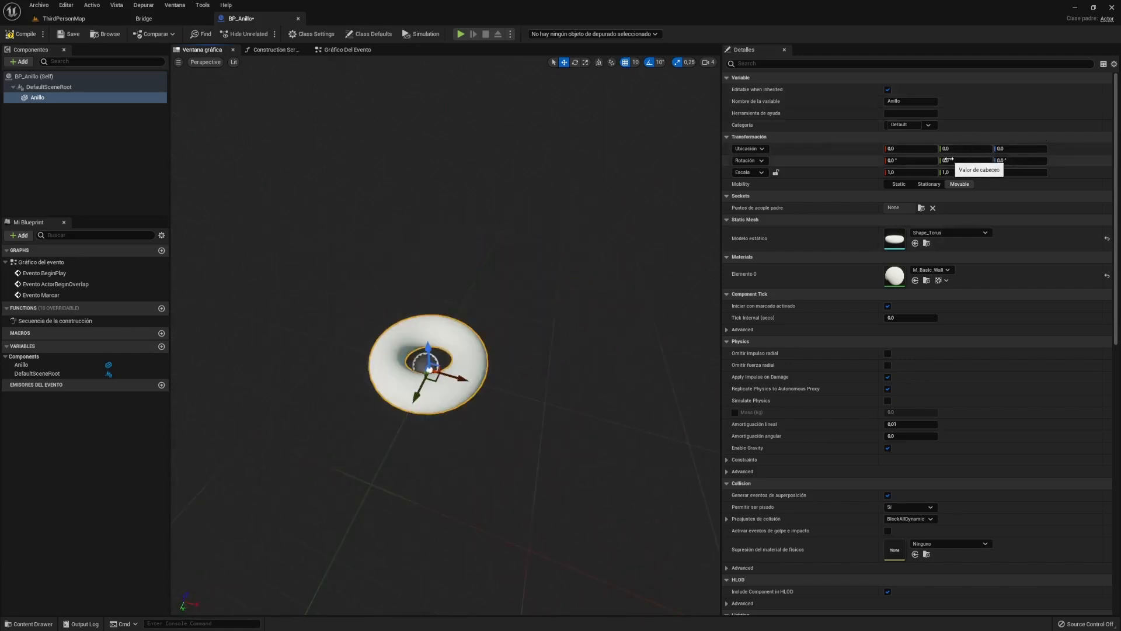
mouse_move(947, 159)
mouse_down()
mouse_move(975, 159)
mouse_move(948, 160)
mouse_up()
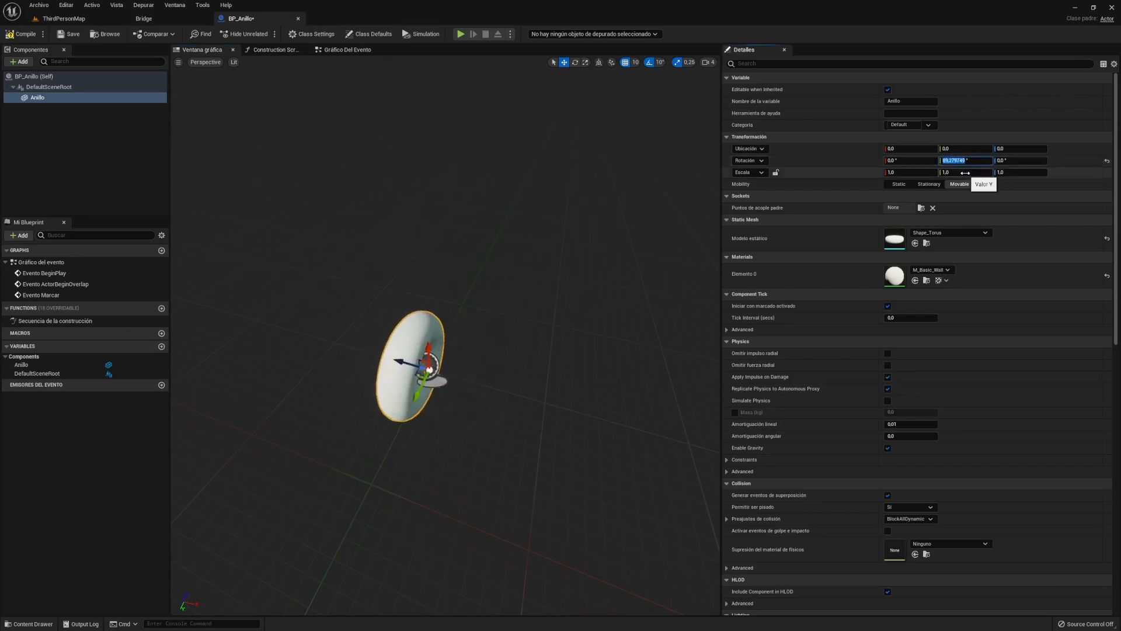
text(99090)
key(Return)
- Apply the M_Metal_Gold material to the ring's Element 0
alt+drag(584, 245, 496, 246)
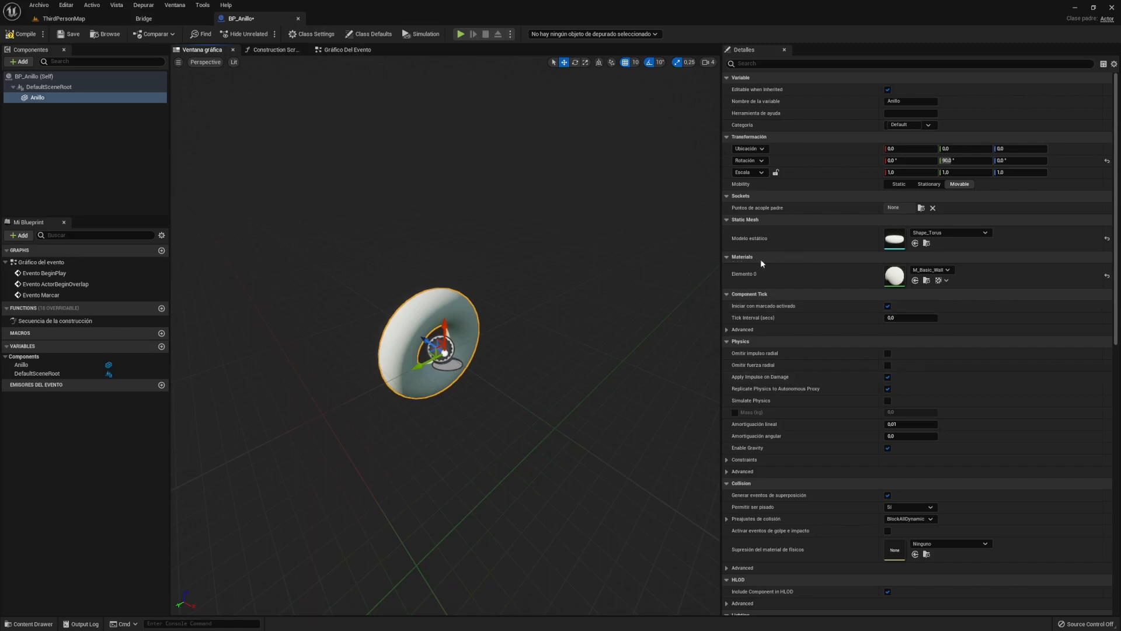
click(947, 270)
text(gold)
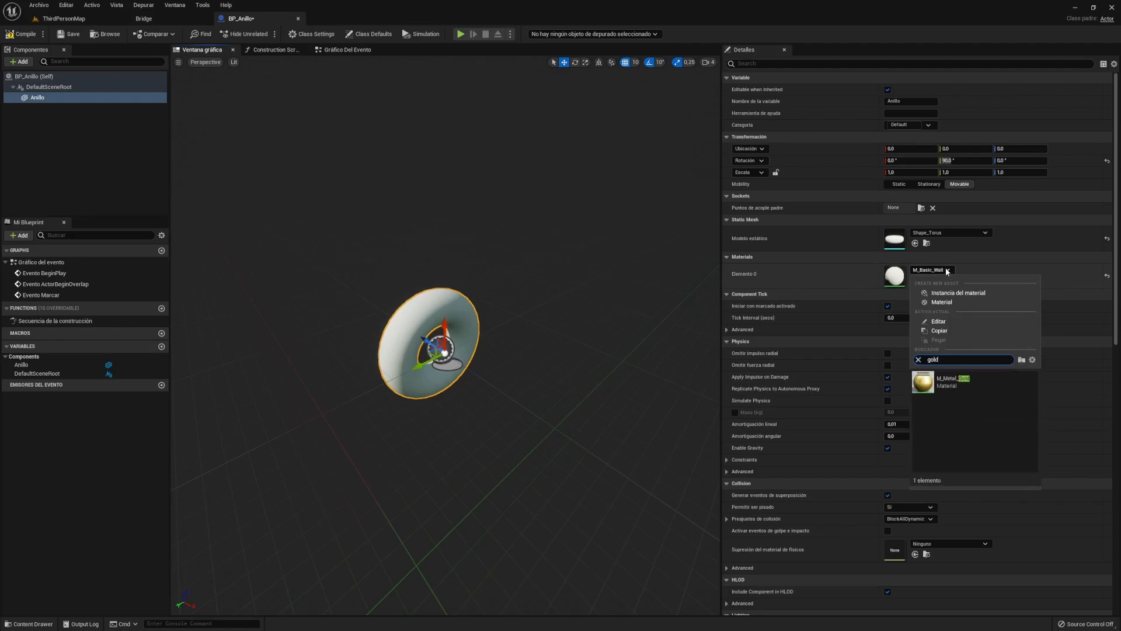
click(947, 381)
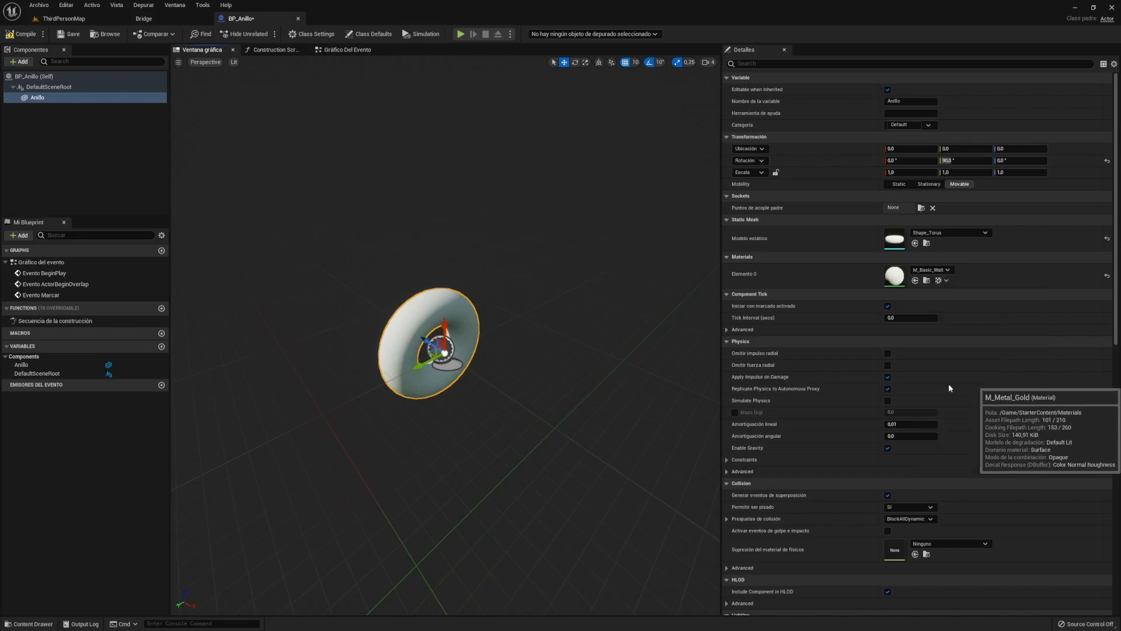
mouse_move(527, 386)
right_down()
mouse_move(608, 409)
mouse_move(543, 390)
right_up()
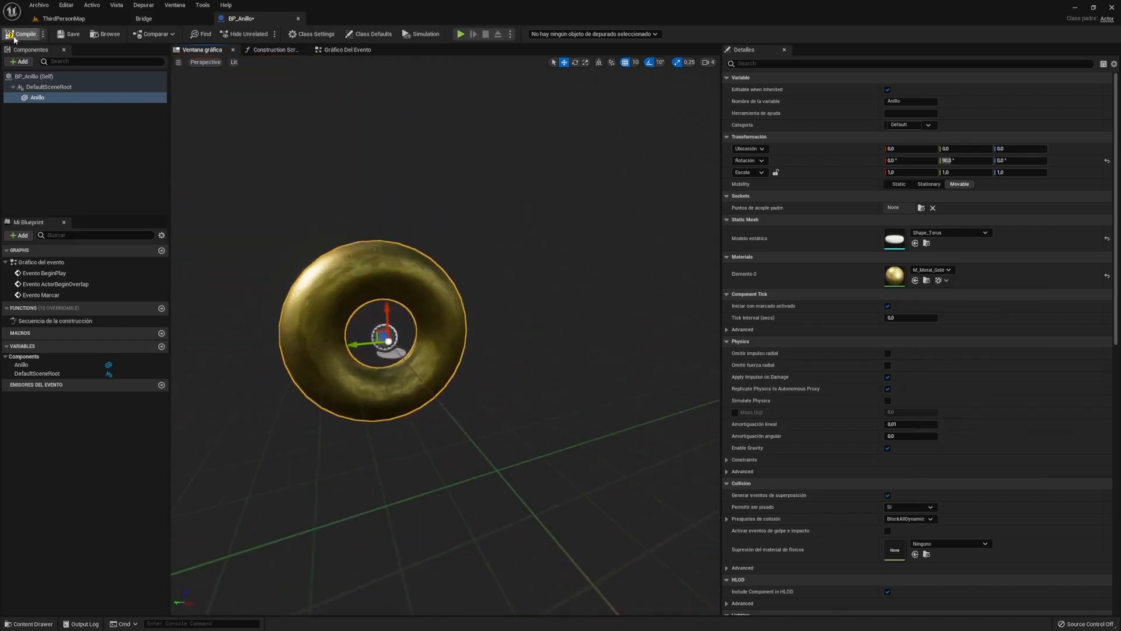
- Compile and save BP_Anillo, drop one ring into ThirdPersonMap, and play the level
click(22, 34)
click(70, 34)
click(65, 20)
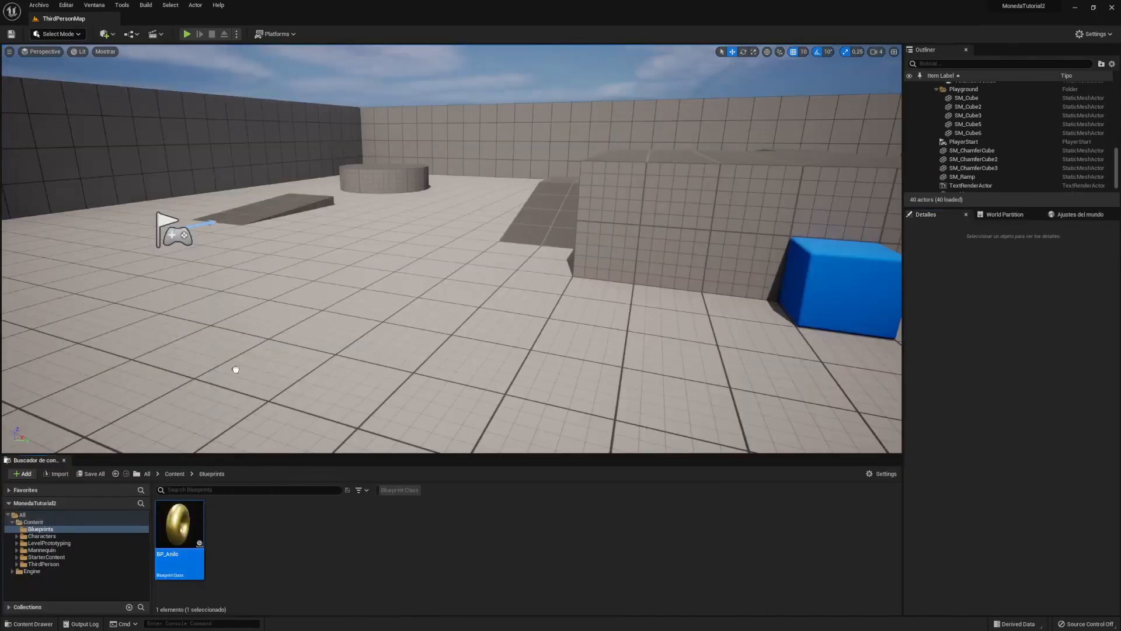
drag(235, 369, 341, 234)
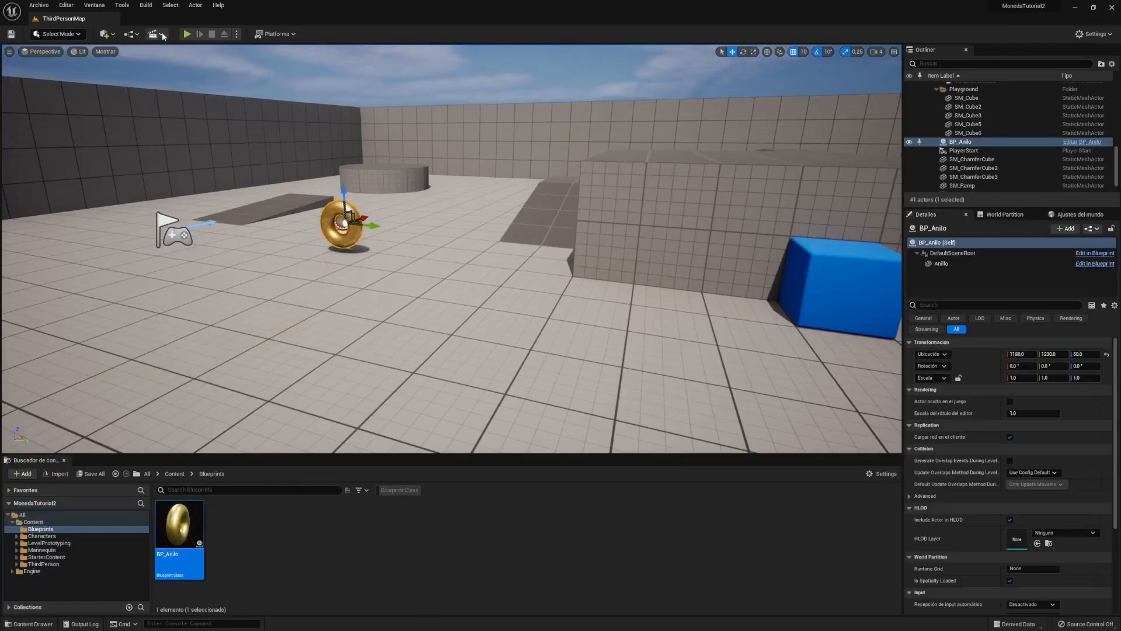
click(186, 34)
key(w)
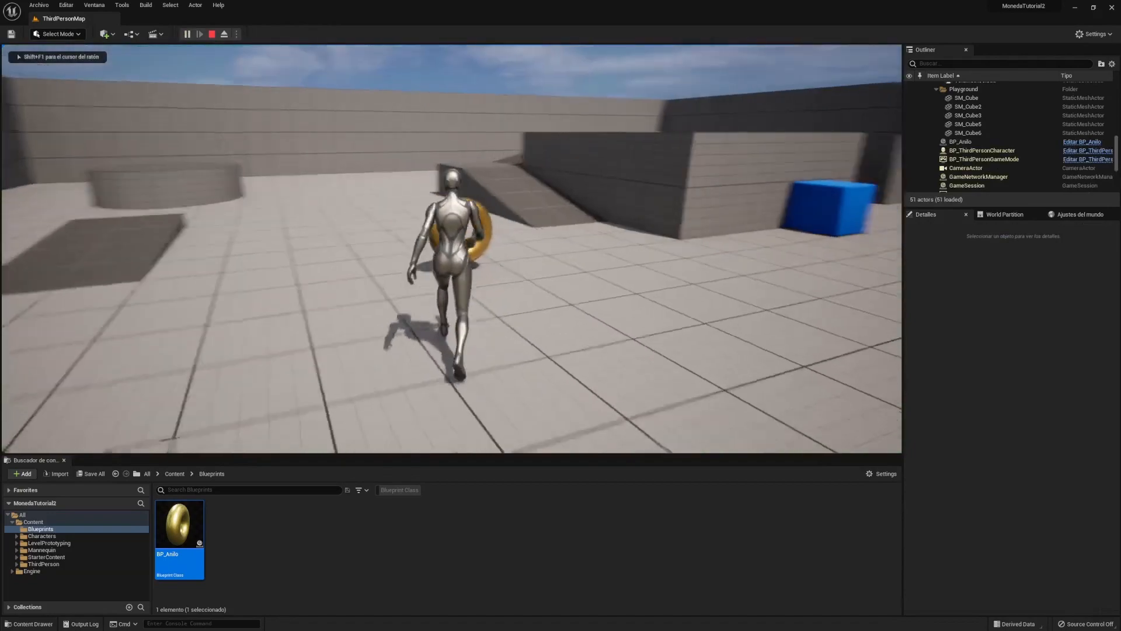
key(a)
key(w)
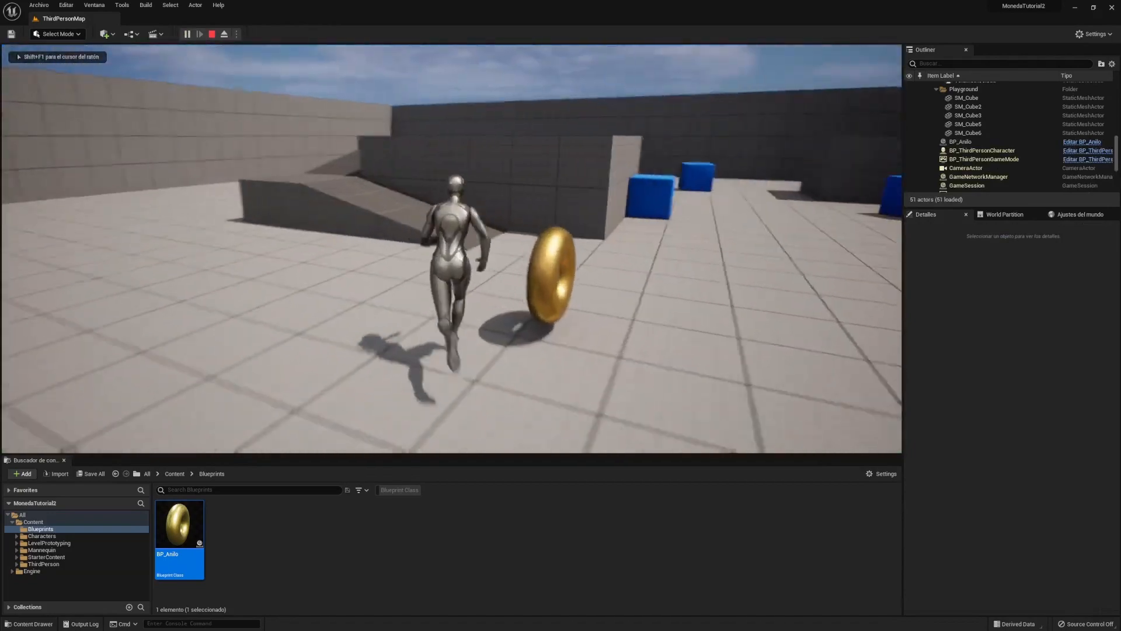
key(w)
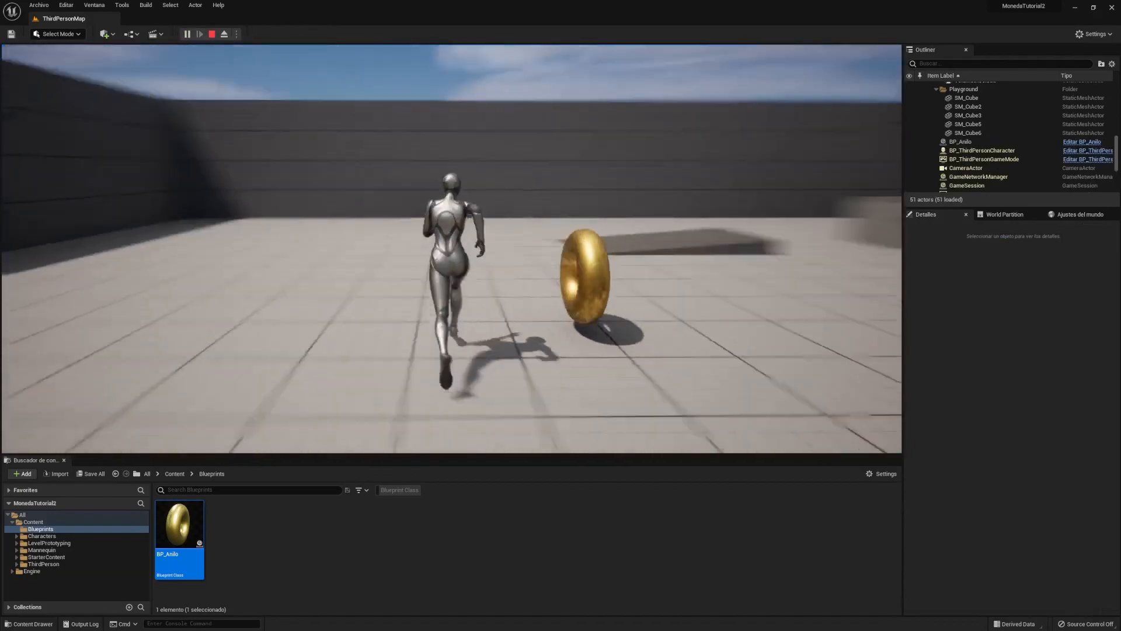
key(s)
key(w)
key(w)
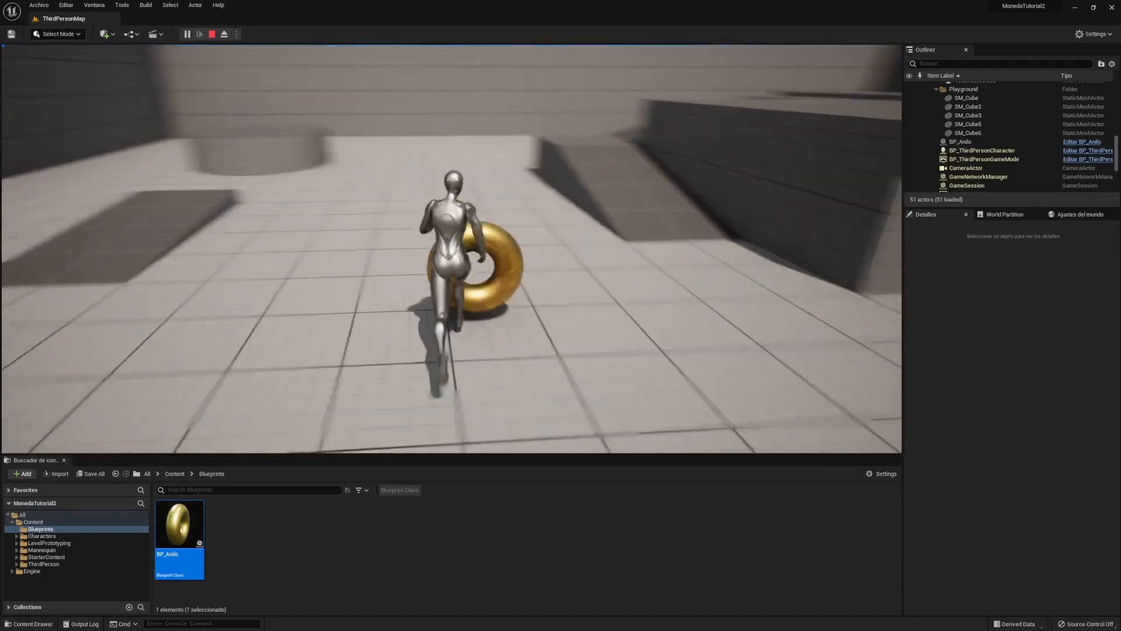
key(s)
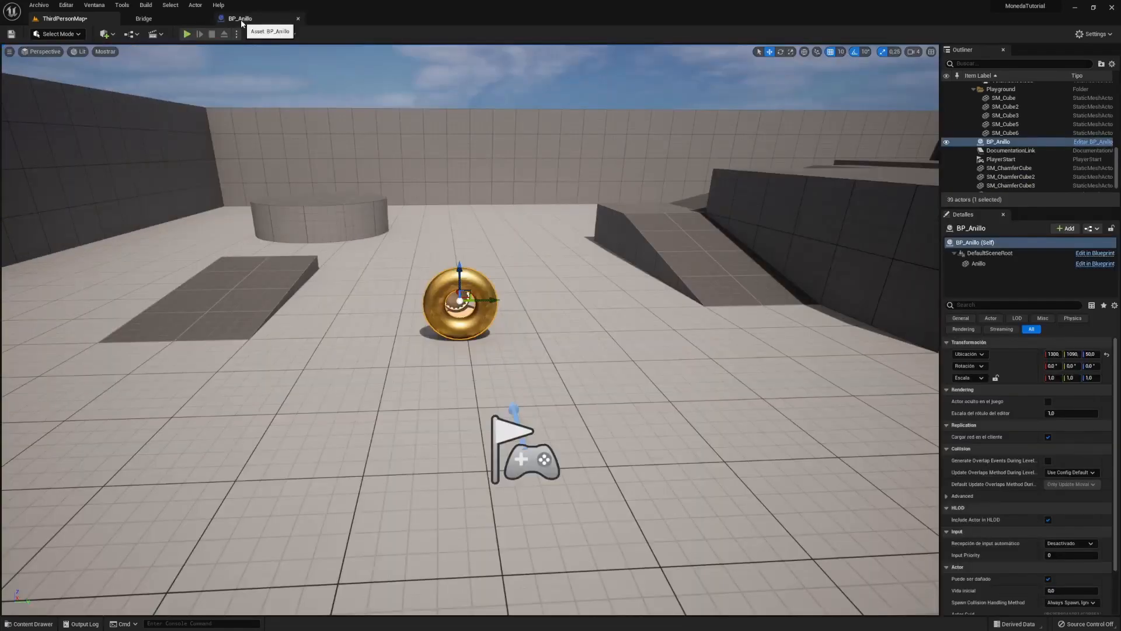
- In BP_Anillo, scale the selected Anillo ring down to 0.5 on all axes
click(241, 23)
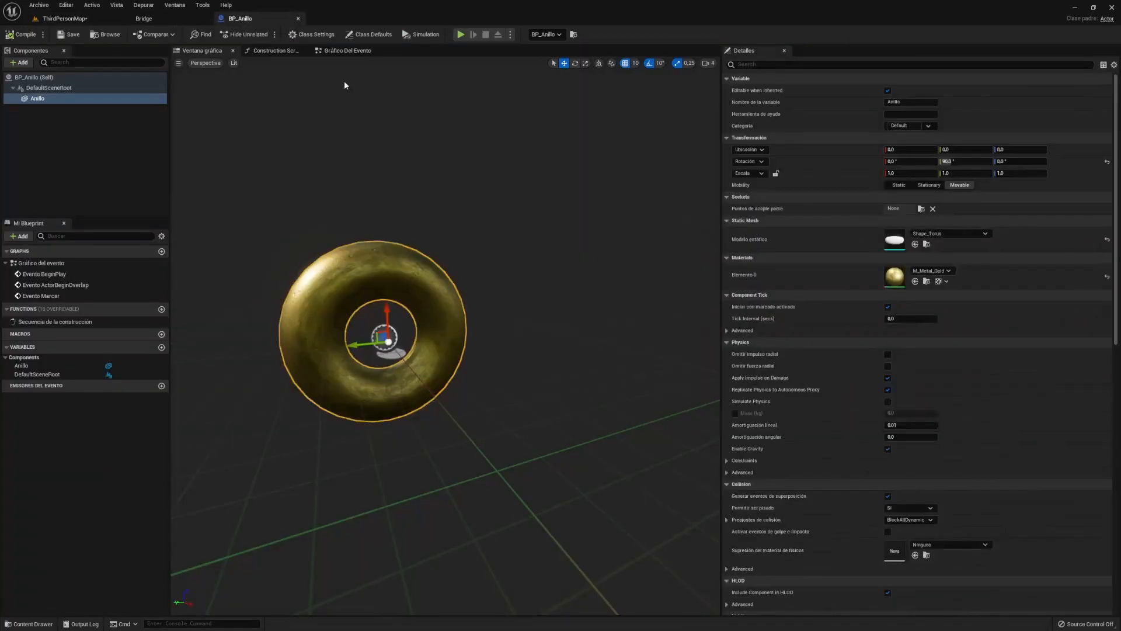
click(408, 343)
key(e)
key(r)
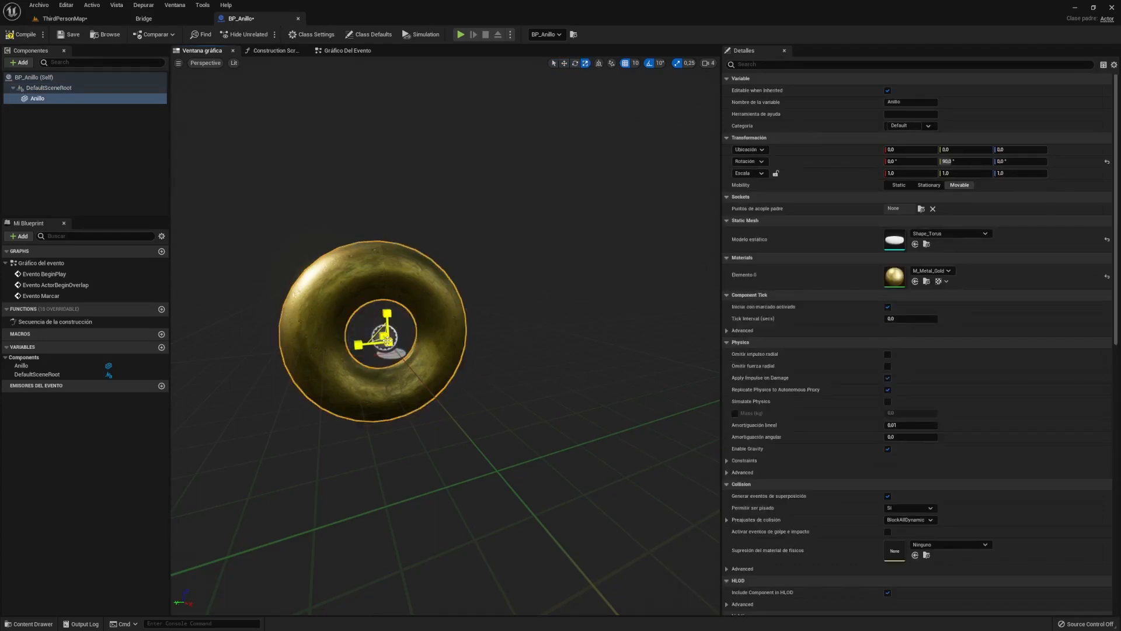
drag(387, 338, 383, 348)
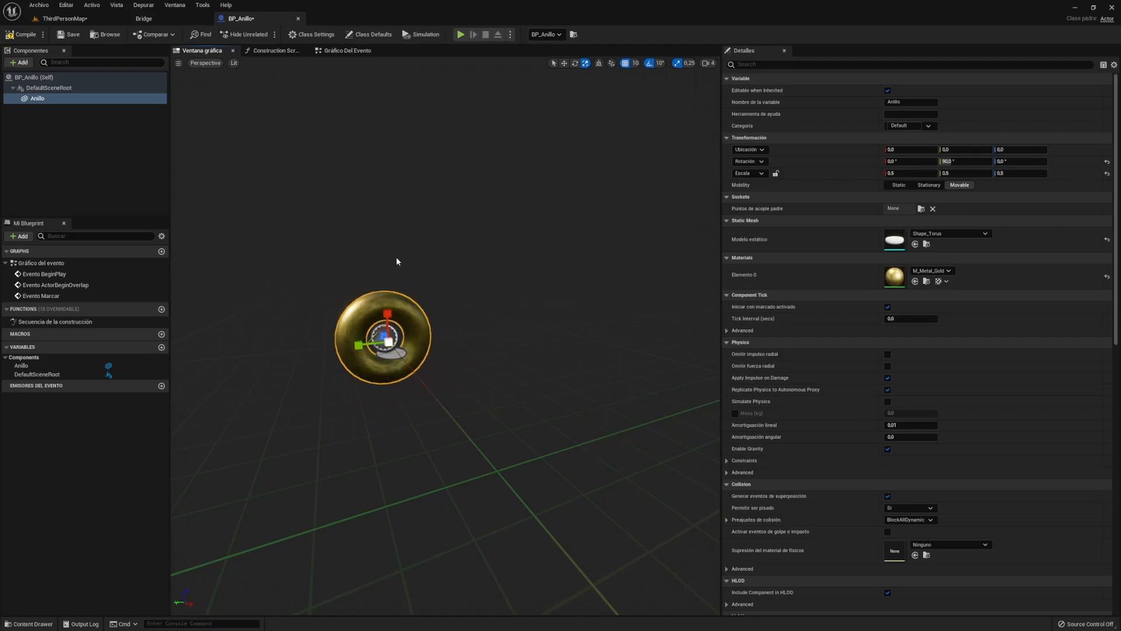
key(w)
- Add a Rotating Movement Component with its default name to BP_Anillo and save
click(19, 62)
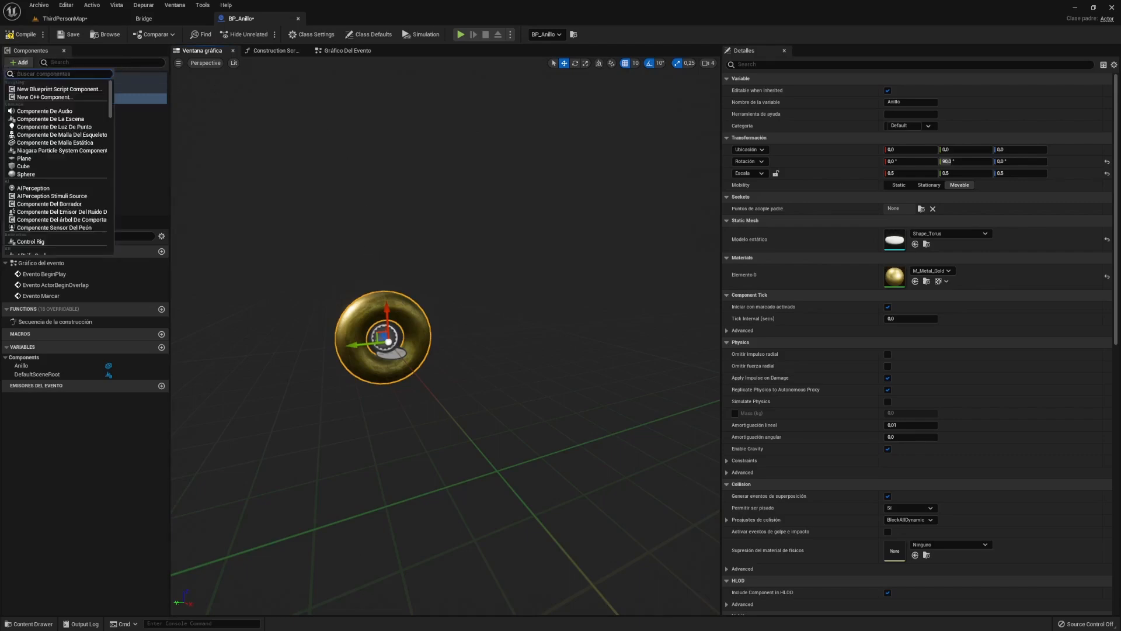
text(rot)
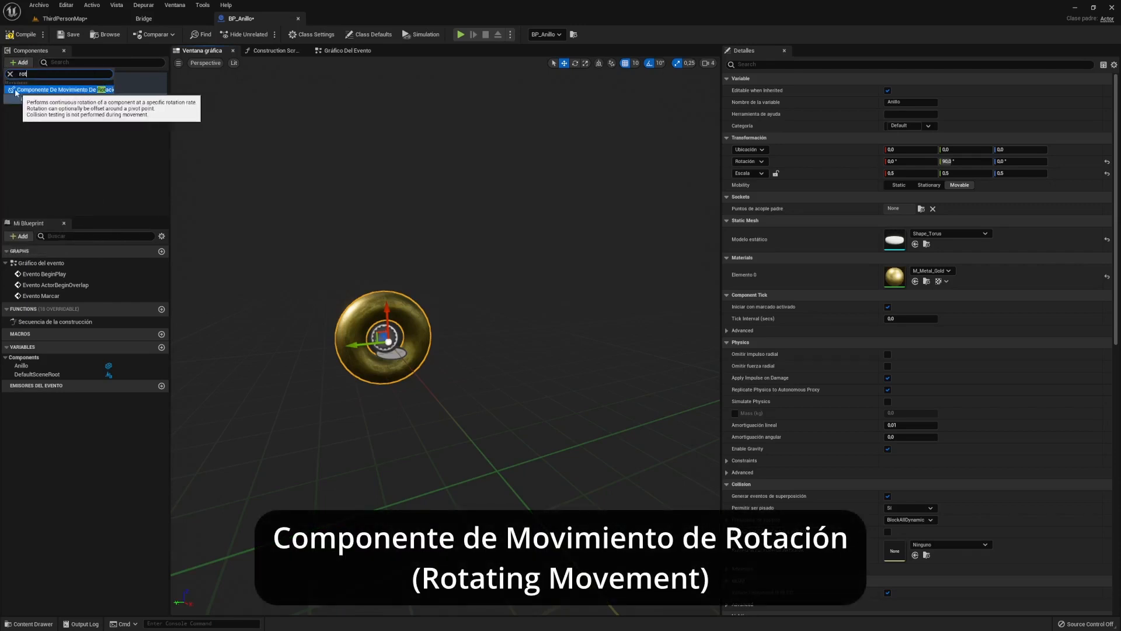
click(78, 90)
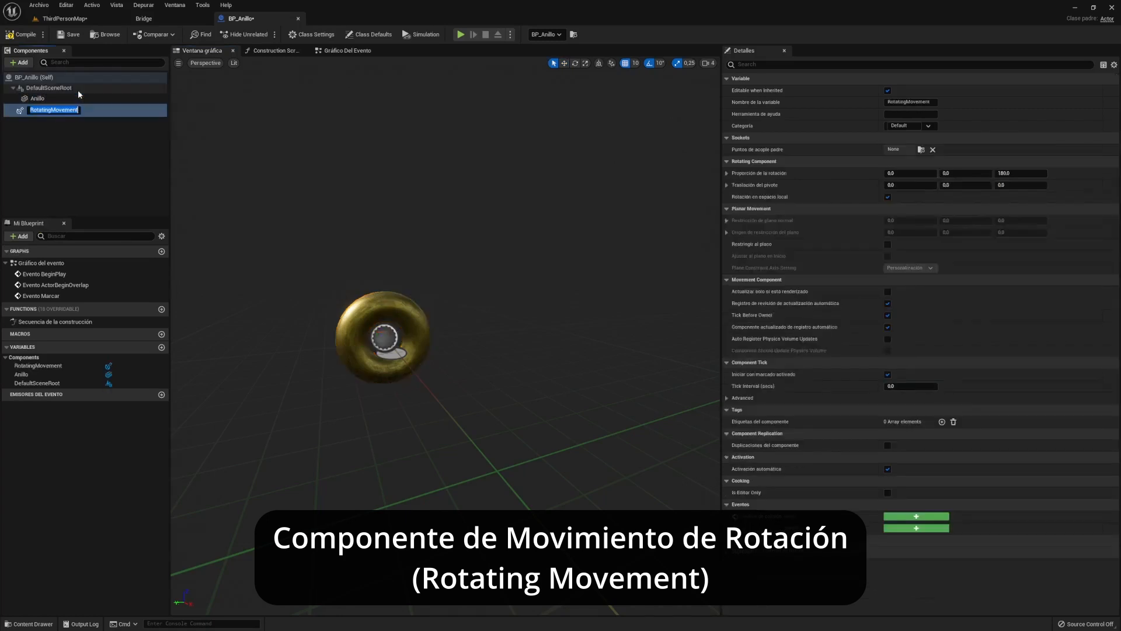
key(Return)
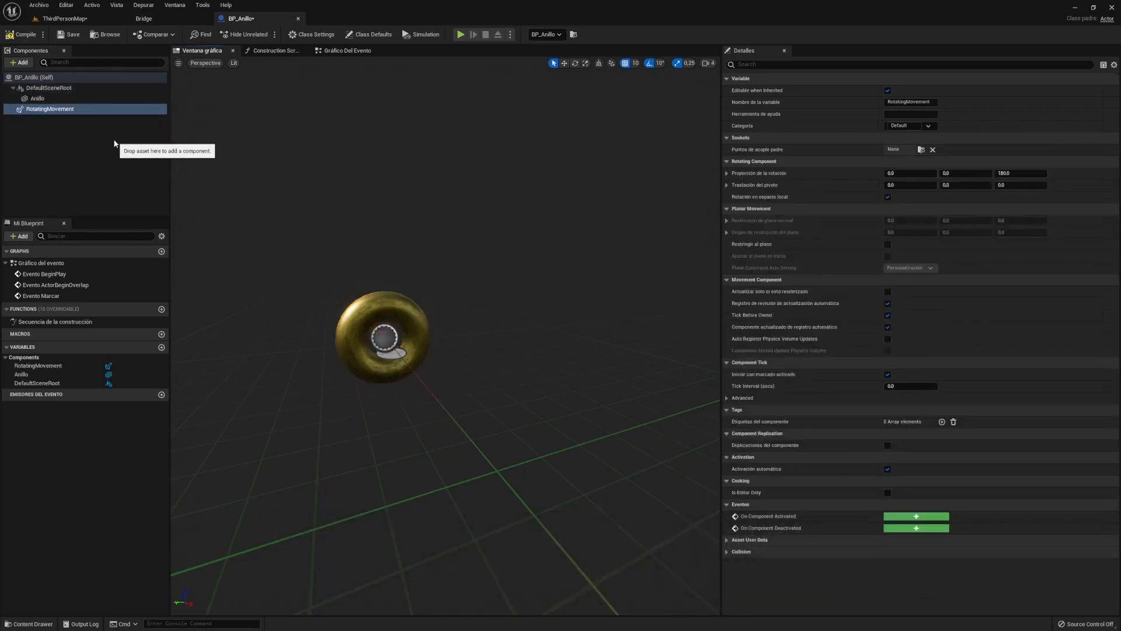
click(68, 34)
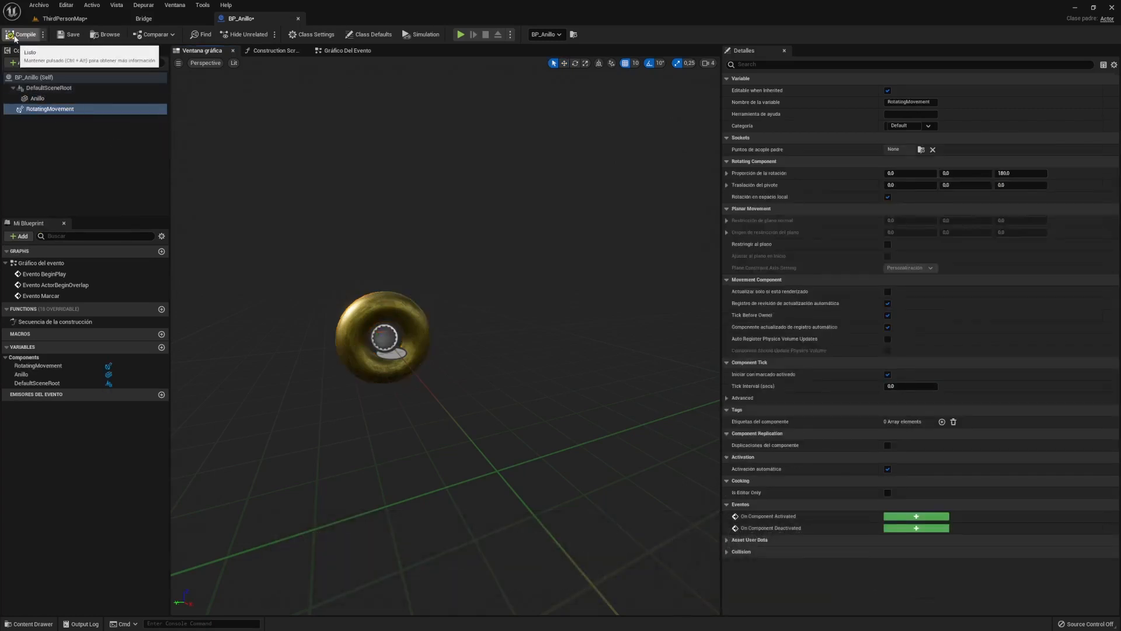
- Back in ThirdPersonMap, start Play and give the game view mouse control
click(69, 21)
click(188, 35)
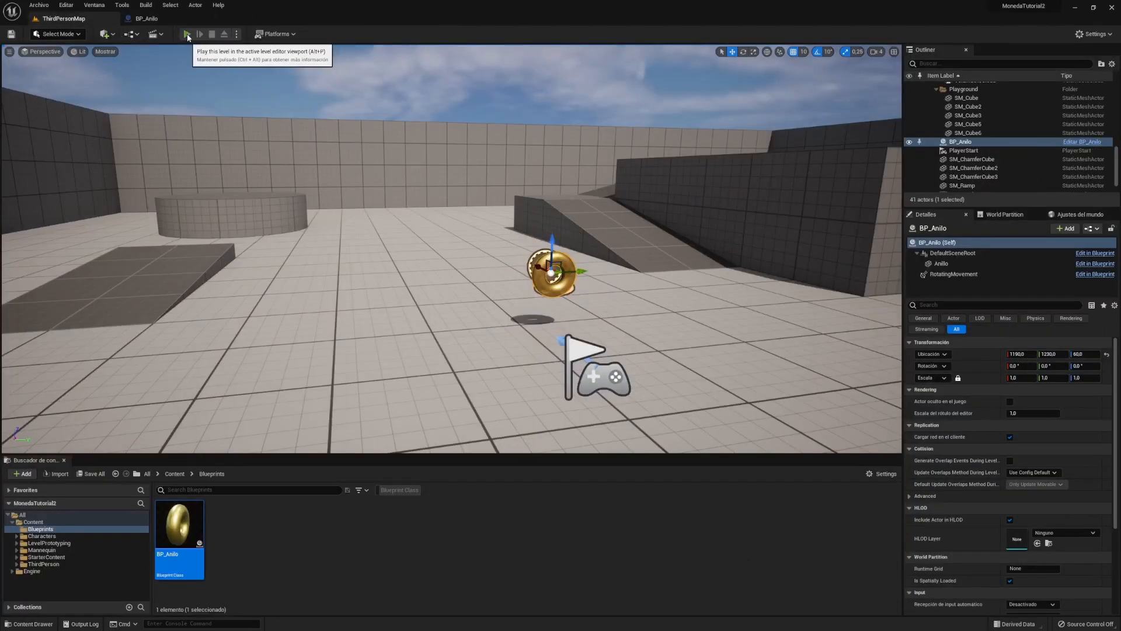
click(490, 244)
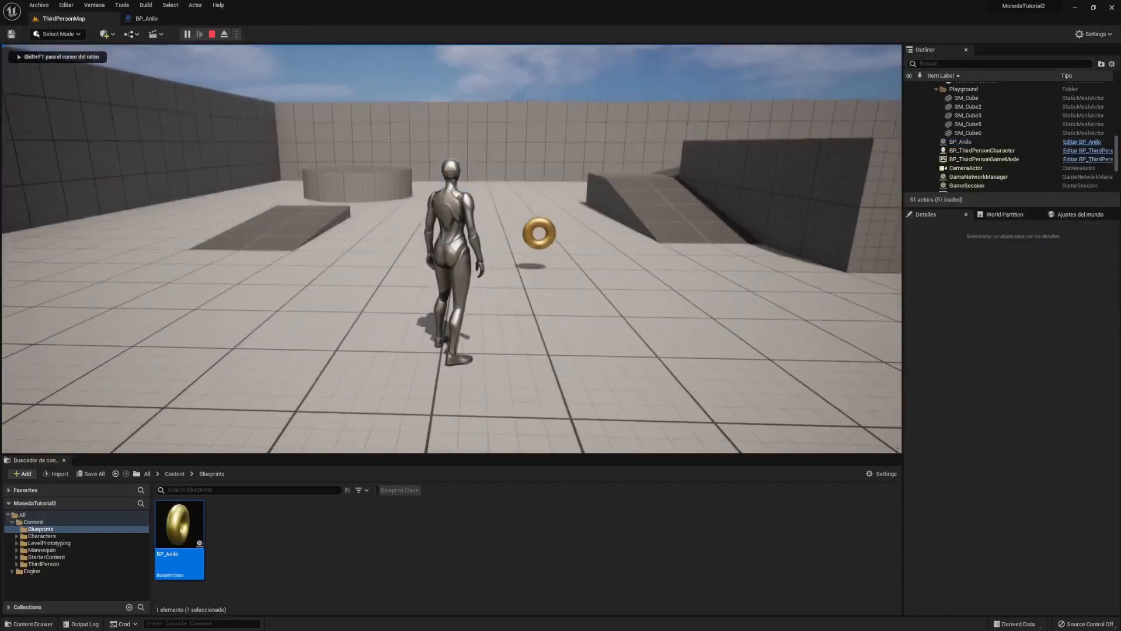
- Run the character around the spinning gold ring to watch it rotate
key(w)
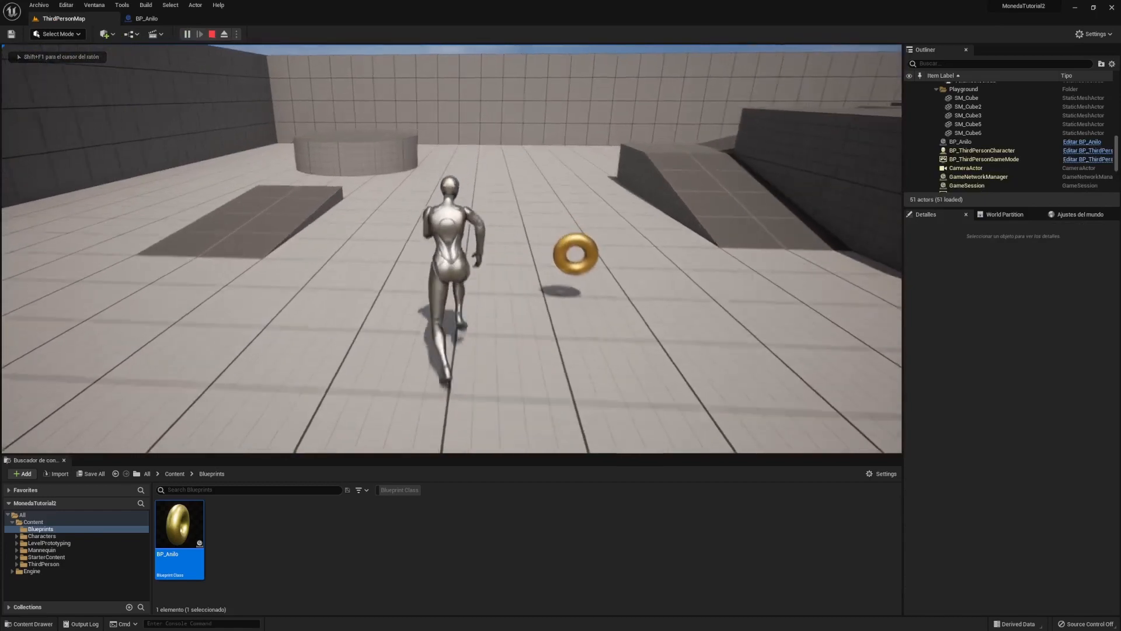
key(w)
key(d)
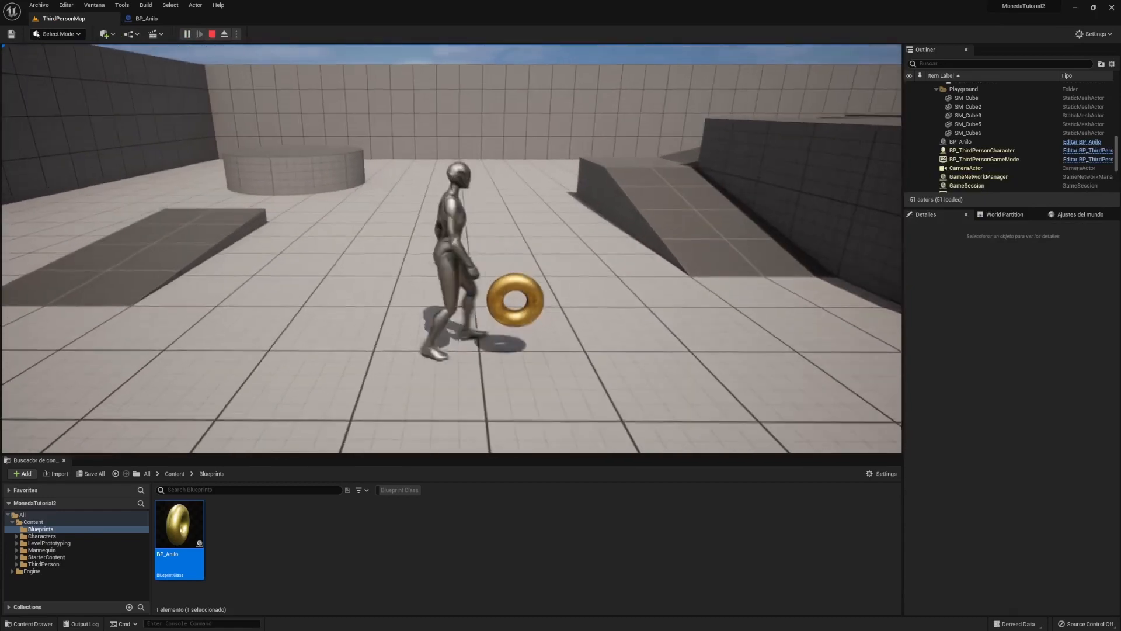
key(s)
key(d)
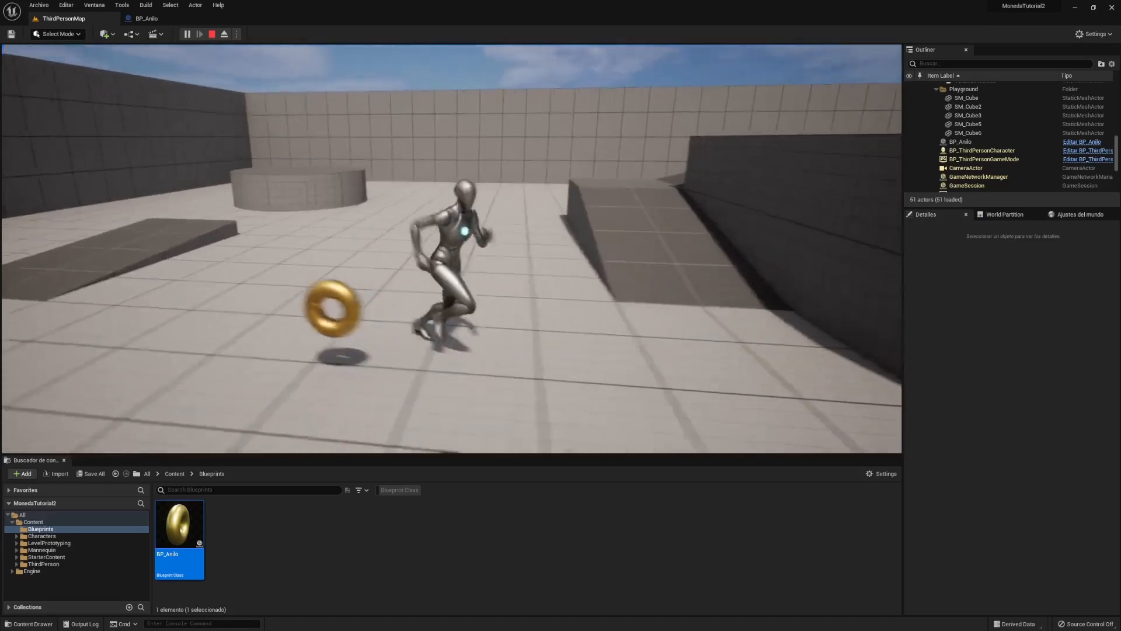
key(s)
key(a)
key(w)
key(d)
key(s)
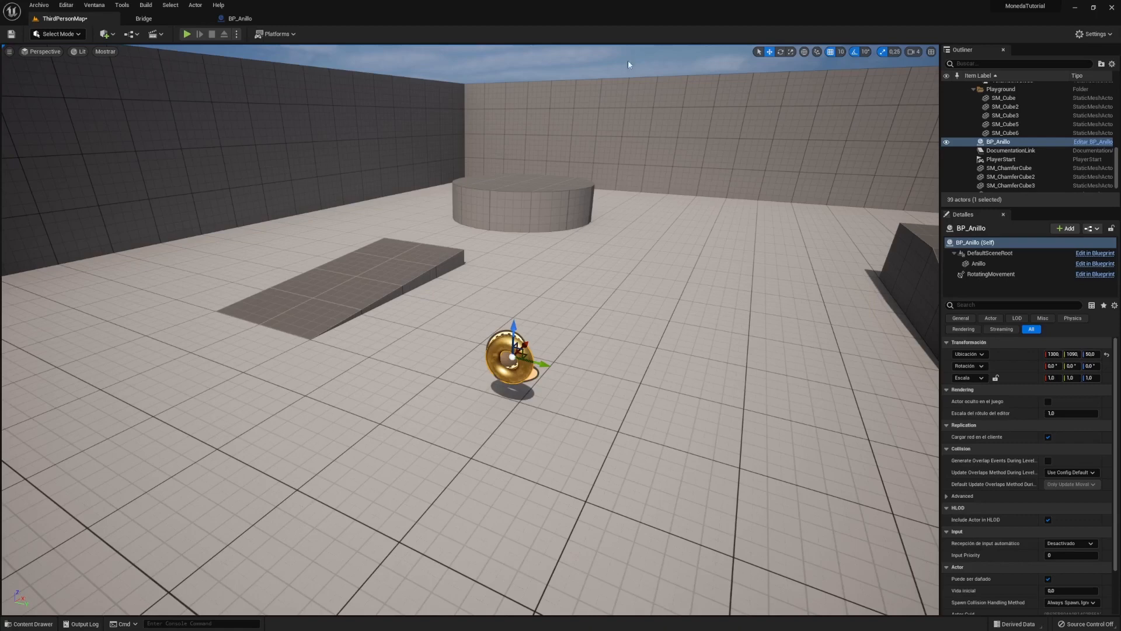
- Switch to BP_Anillo, review its Gráfico del evento, then return to the Ventana gráfica ring preview
click(259, 20)
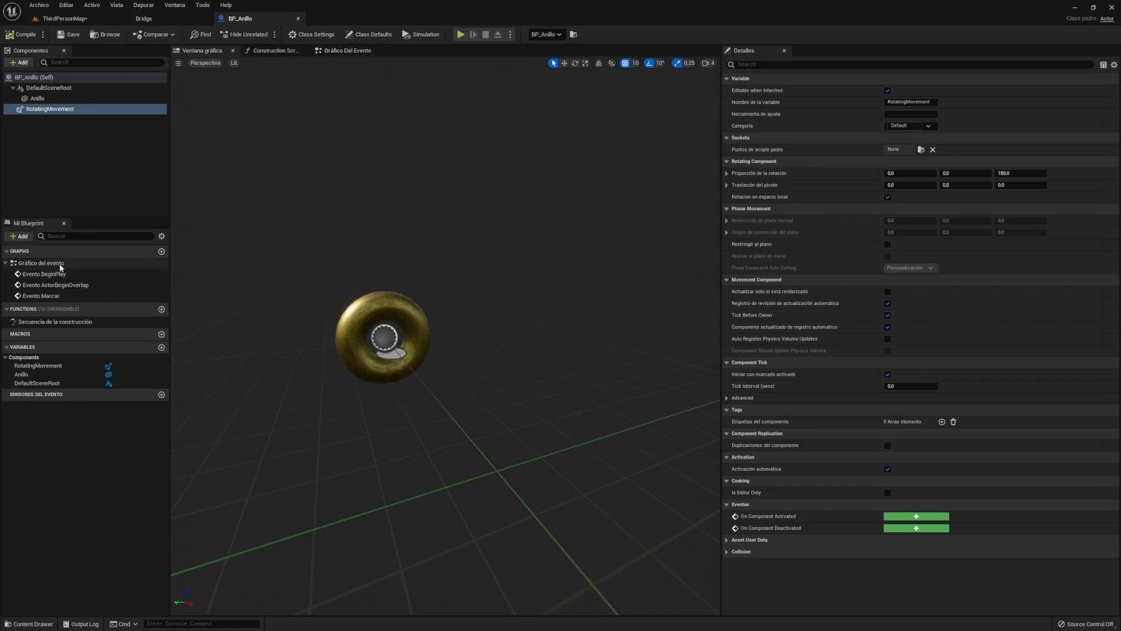
double_click(90, 264)
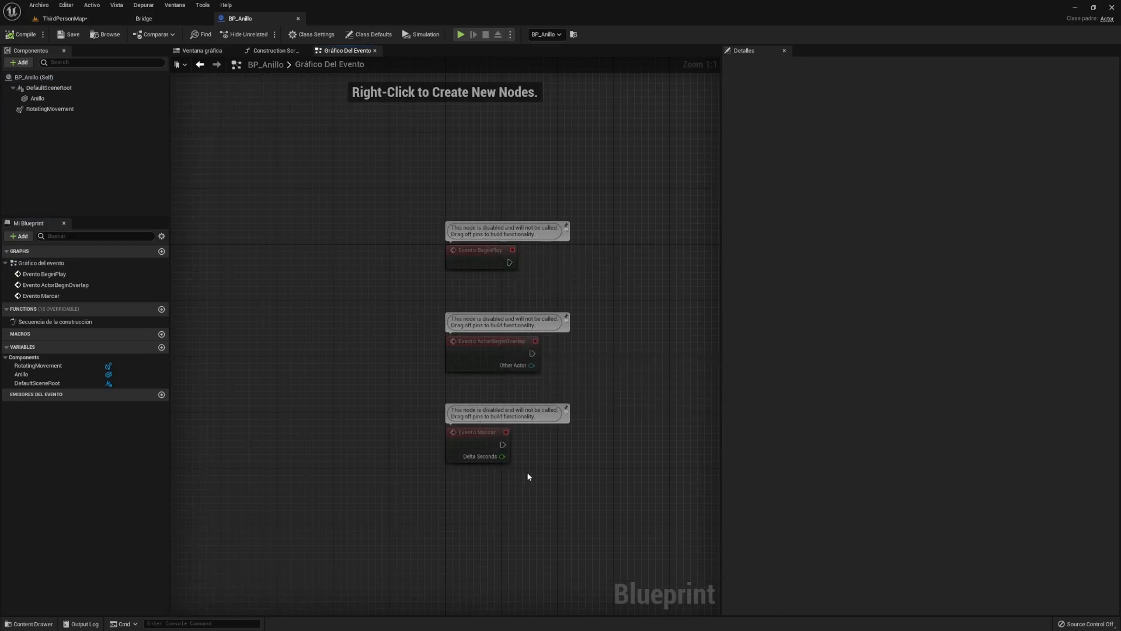
click(203, 50)
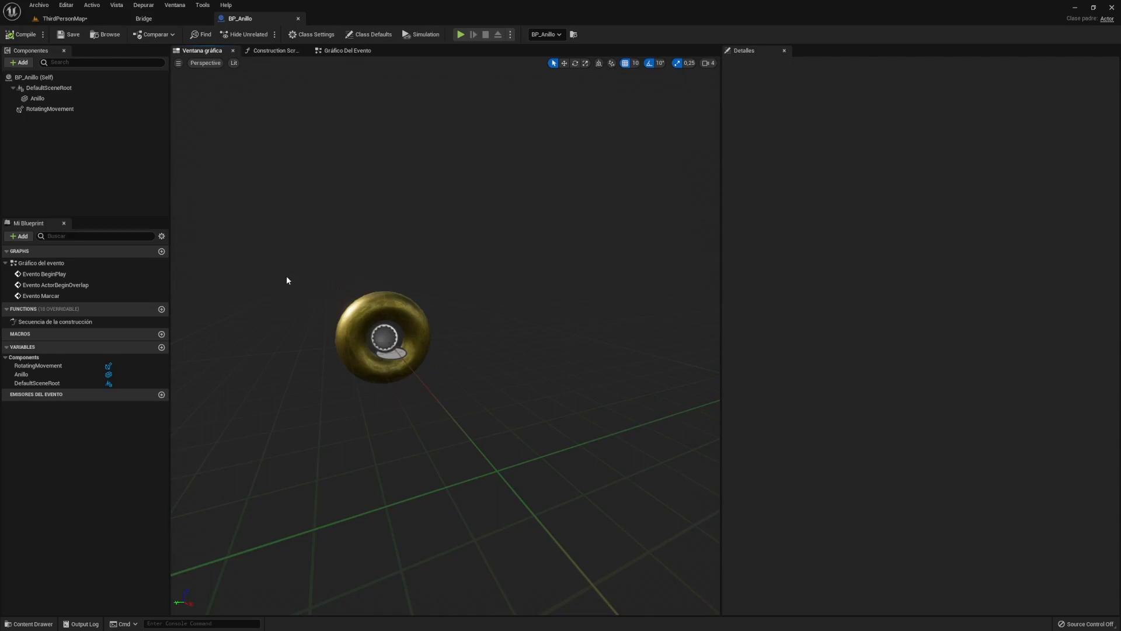
- Add a Box Collision component to BP_Anillo, keeping the default name Box
click(23, 65)
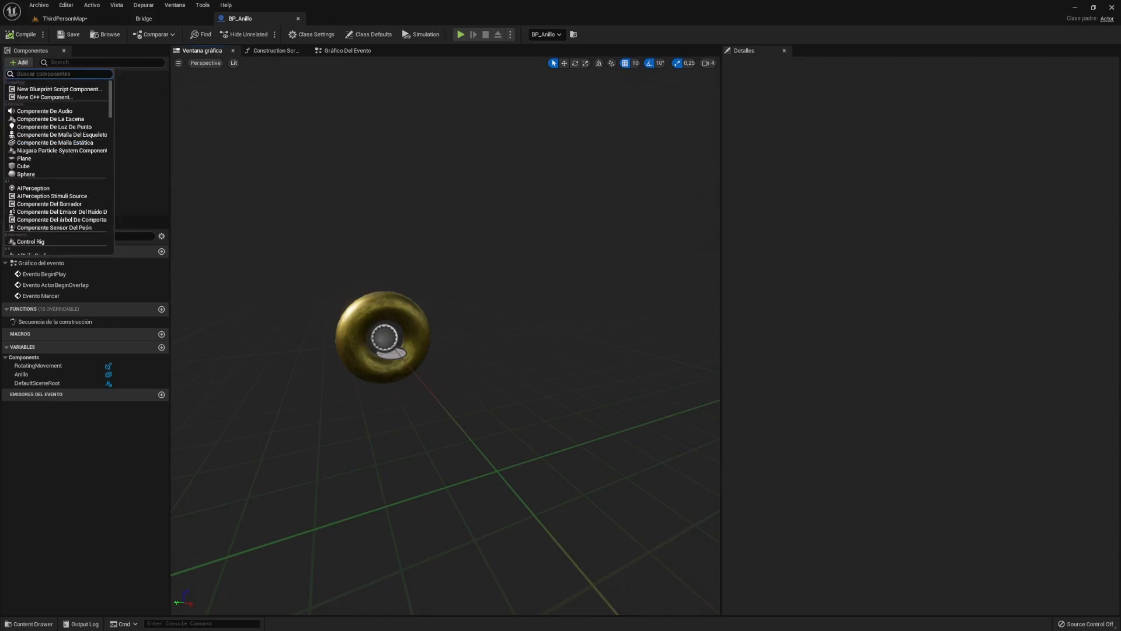
text(coli)
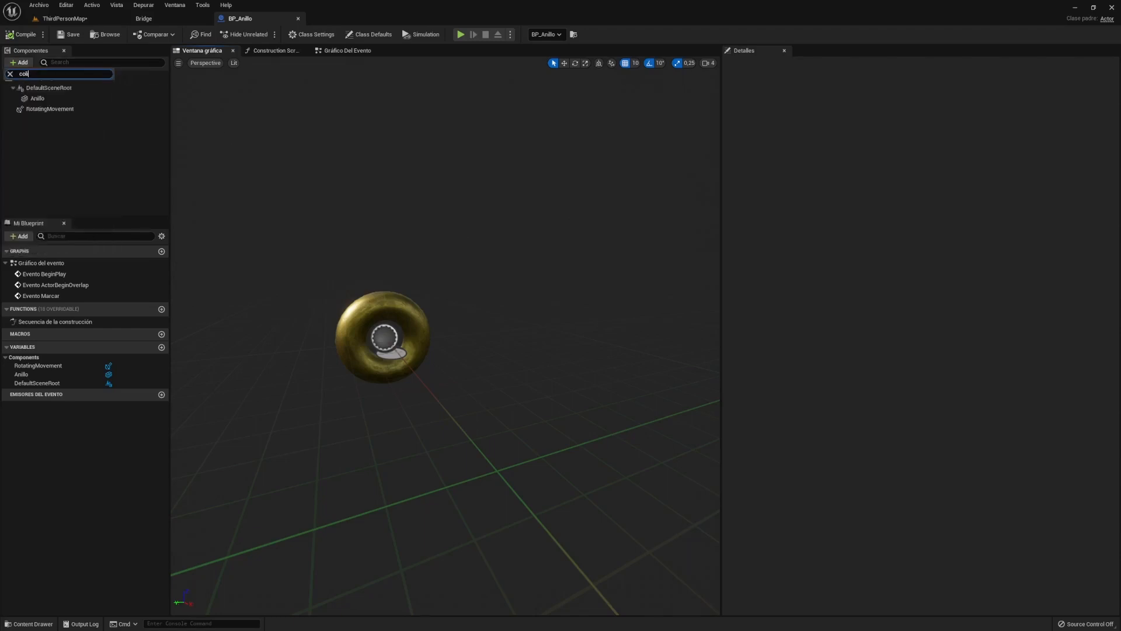
key(BackSpace)
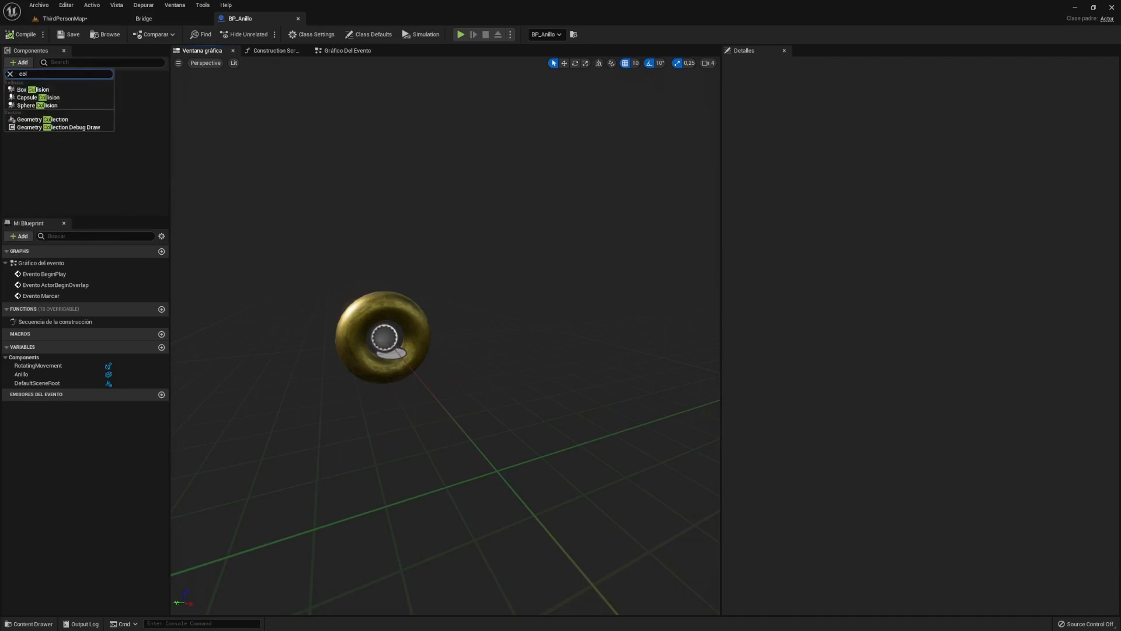
click(29, 90)
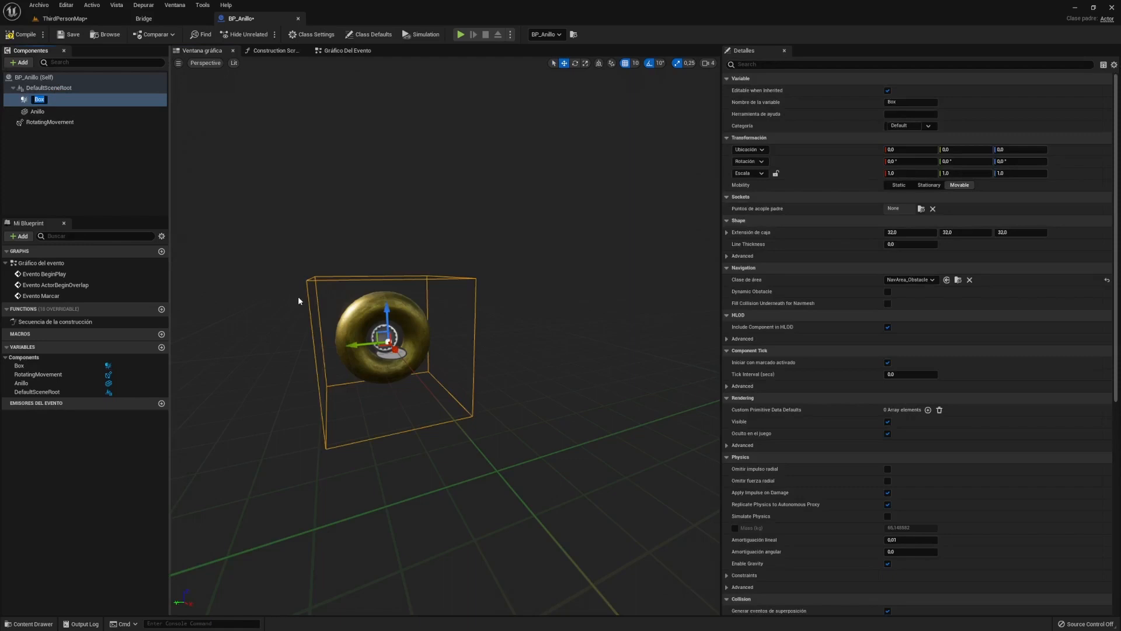
key(Return)
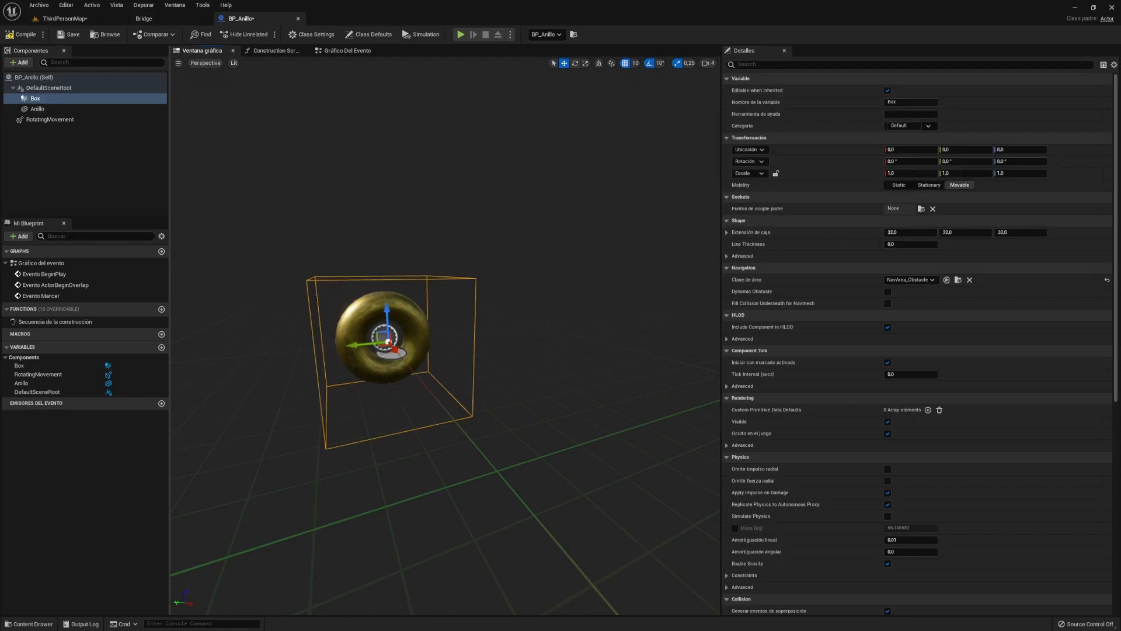
right_drag(445, 335, 297, 259)
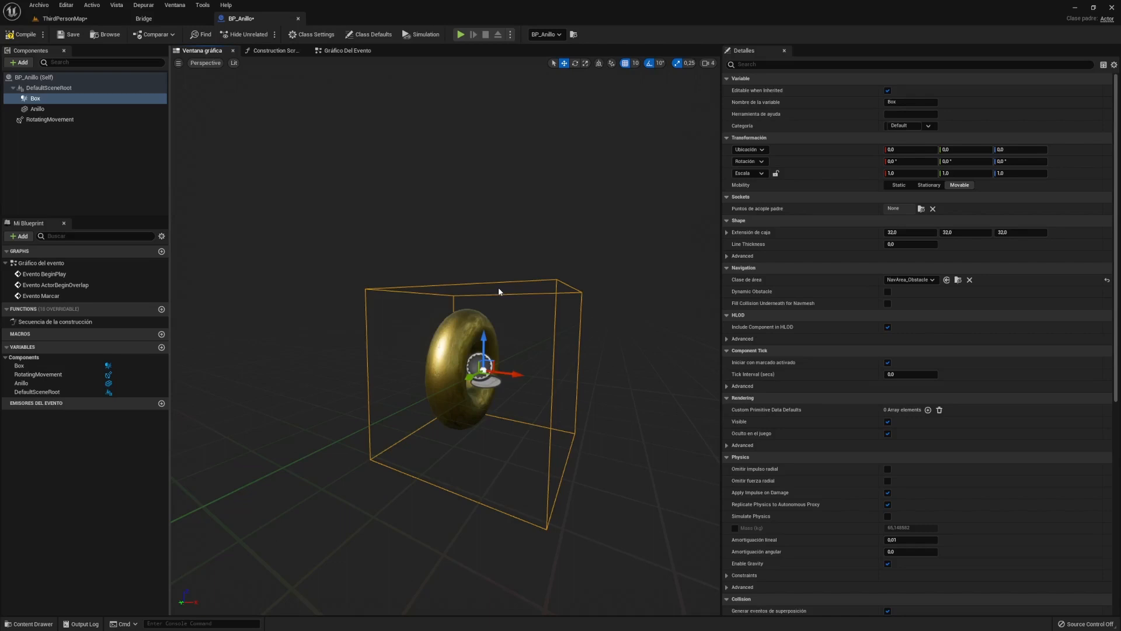
- With grid snapping off, scale the Box thinner along X and shorter vertically
key(e)
key(r)
drag(512, 374, 477, 375)
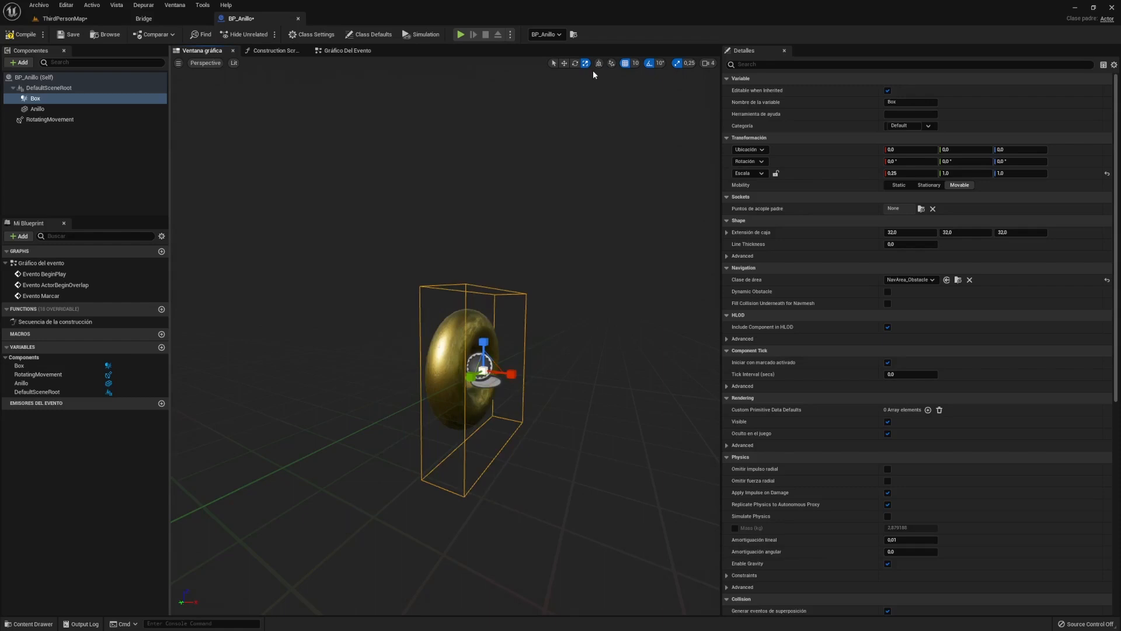
click(625, 63)
mouse_move(489, 334)
mouse_down()
mouse_move(485, 349)
mouse_move(484, 328)
mouse_up()
key(w)
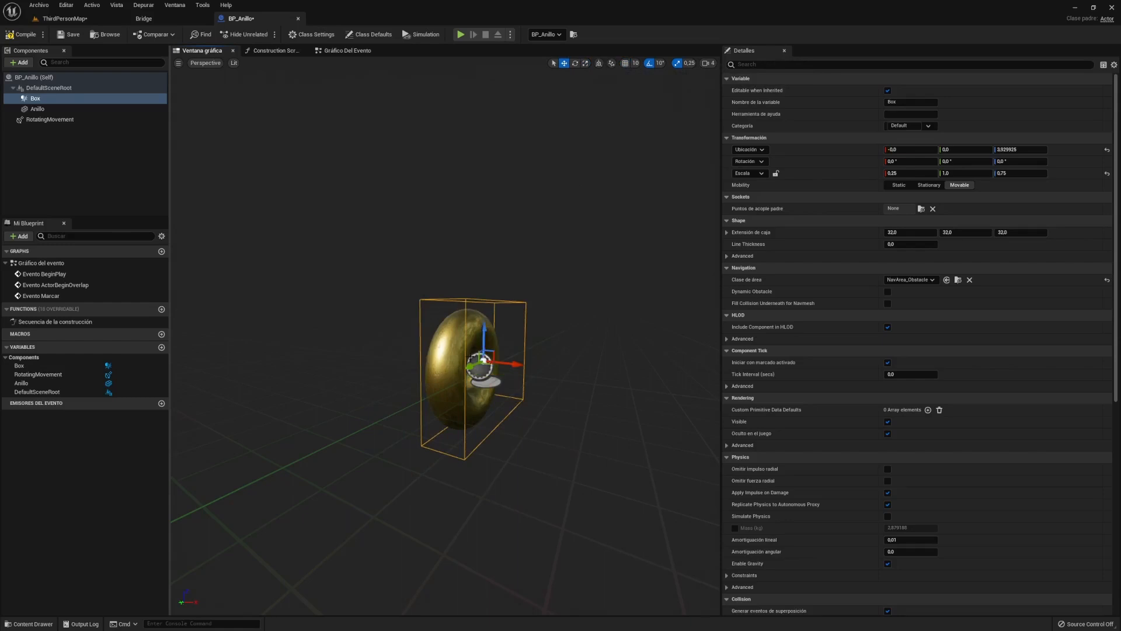
- In Top view, move the Box onto the ring and disable angle and scale snapping
mouse_move(412, 336)
right_down()
mouse_move(362, 336)
mouse_move(413, 336)
right_up()
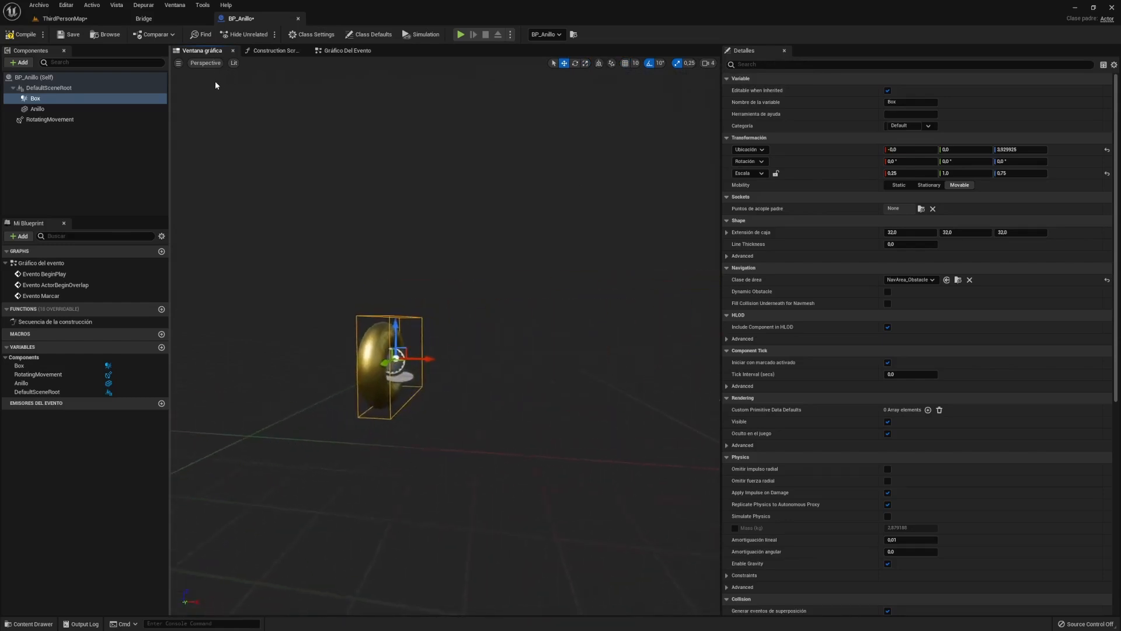
click(209, 63)
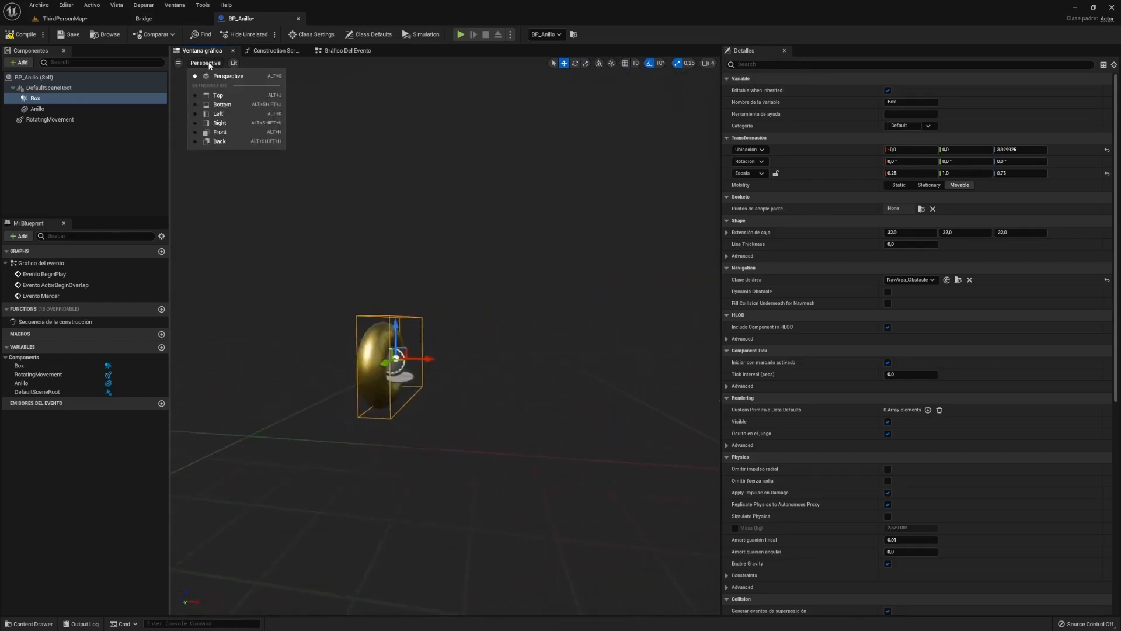
click(227, 103)
scroll(439, 343, up, 5)
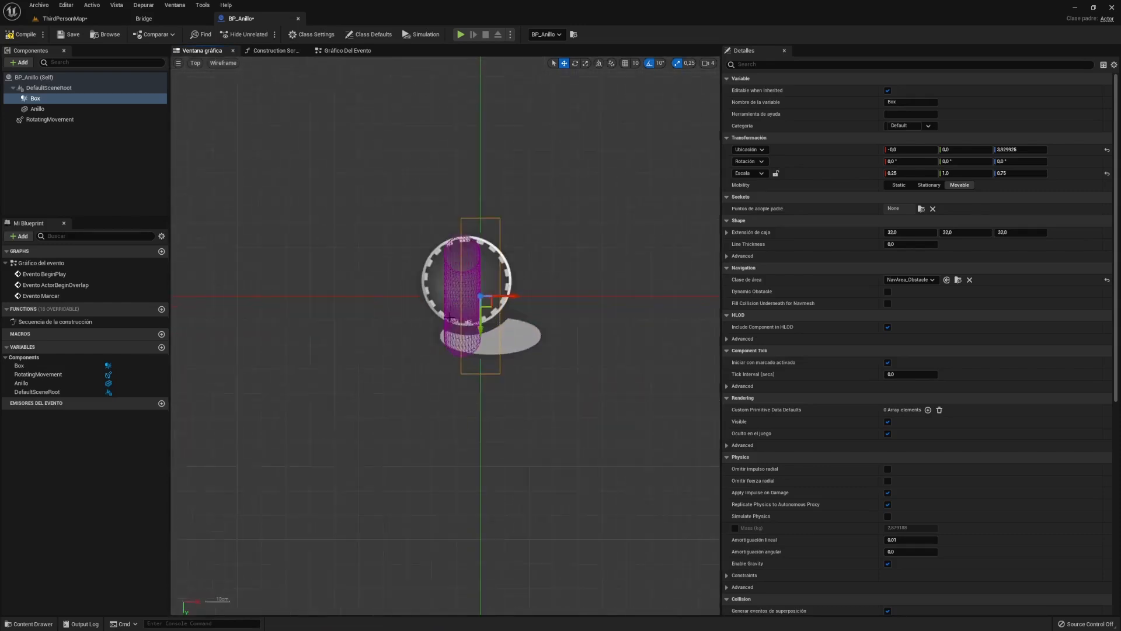
drag(515, 304, 462, 328)
key(space)
key(space)
click(649, 63)
click(678, 63)
key(space)
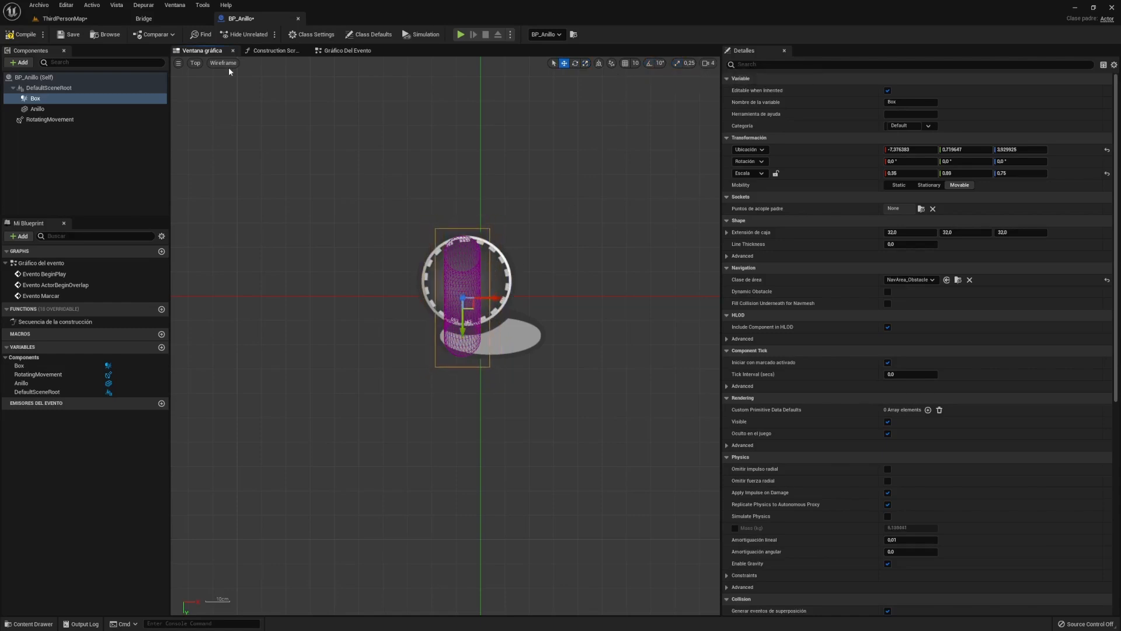
- In Left view, stretch the Box taller to about 0.35, 0.89, 0.88 around the ring
click(195, 63)
click(239, 133)
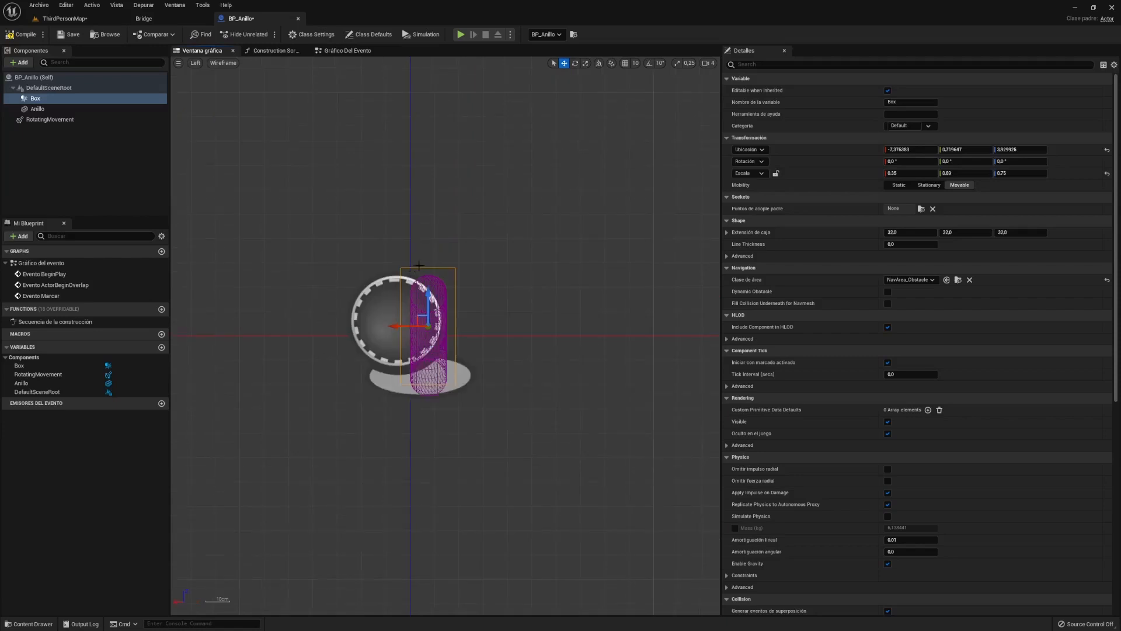
key(space)
key(space)
drag(429, 304, 428, 306)
key(space)
click(32, 99)
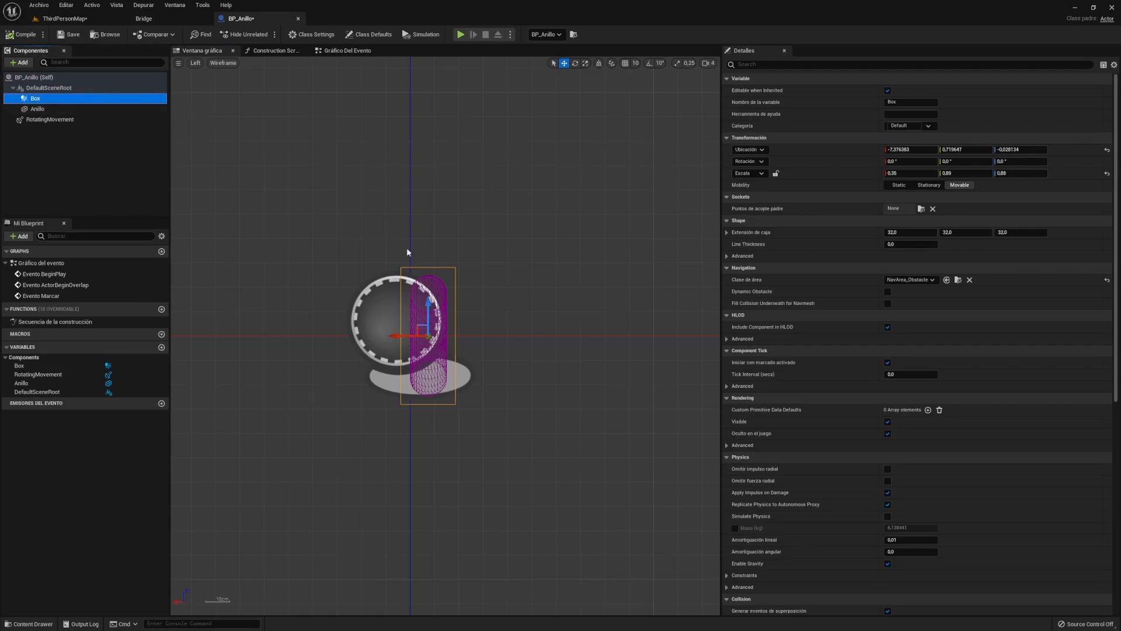
scroll(836, 387, down, 5)
scroll(836, 392, down, 4)
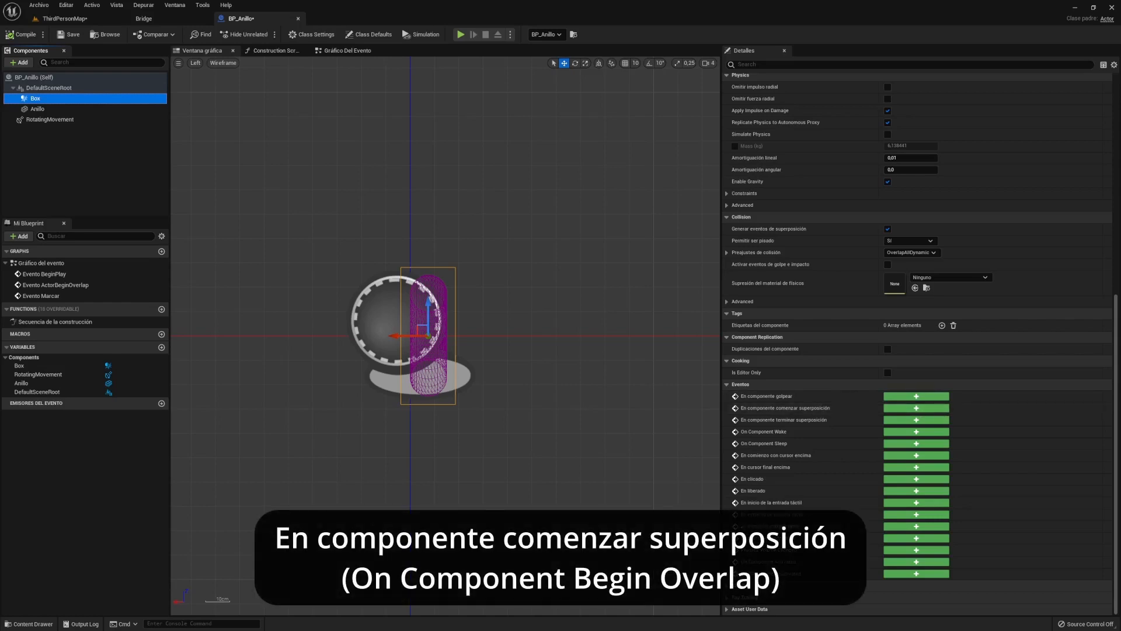
mouse_move(808, 412)
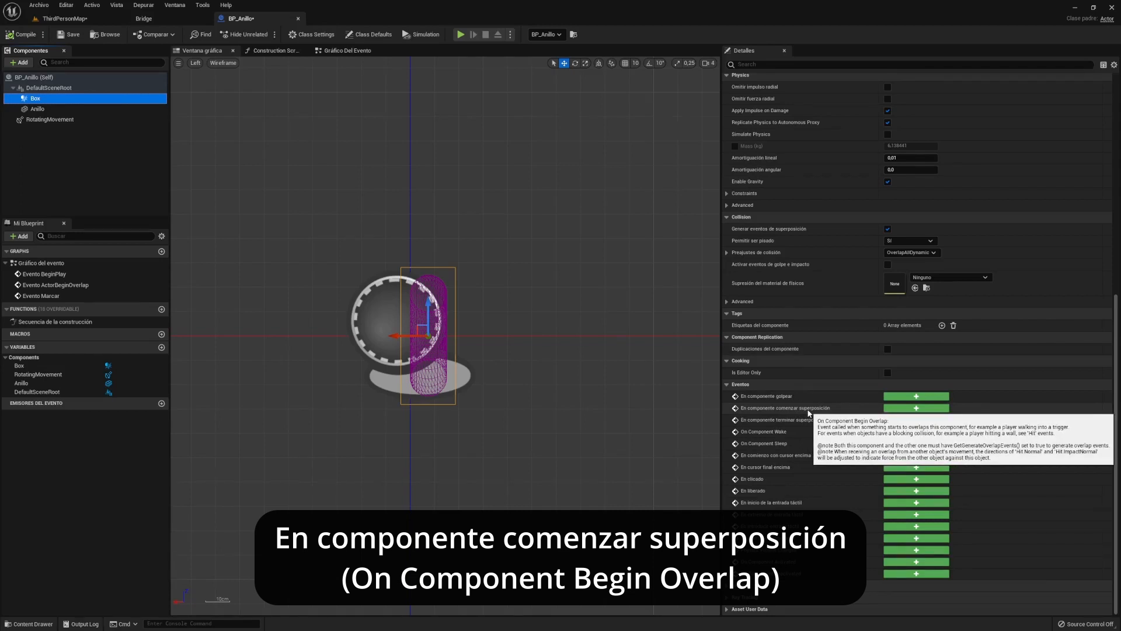
- Add the Box's On Component Begin Overlap event and cast Other Actor to BP_ThirdPersonCharacter
click(917, 408)
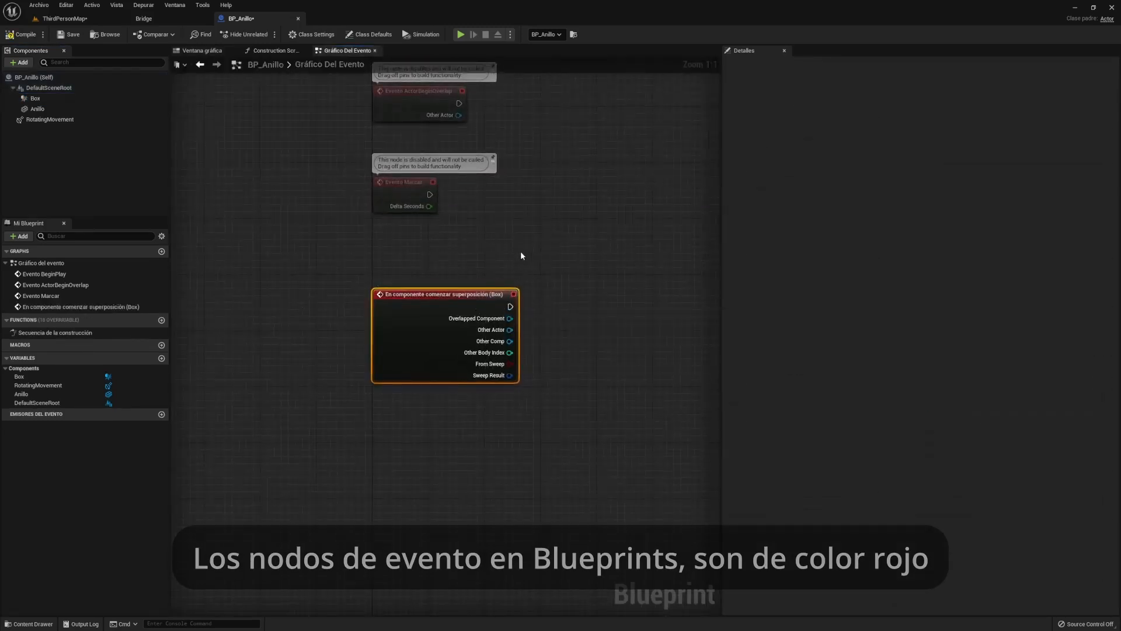
mouse_move(473, 299)
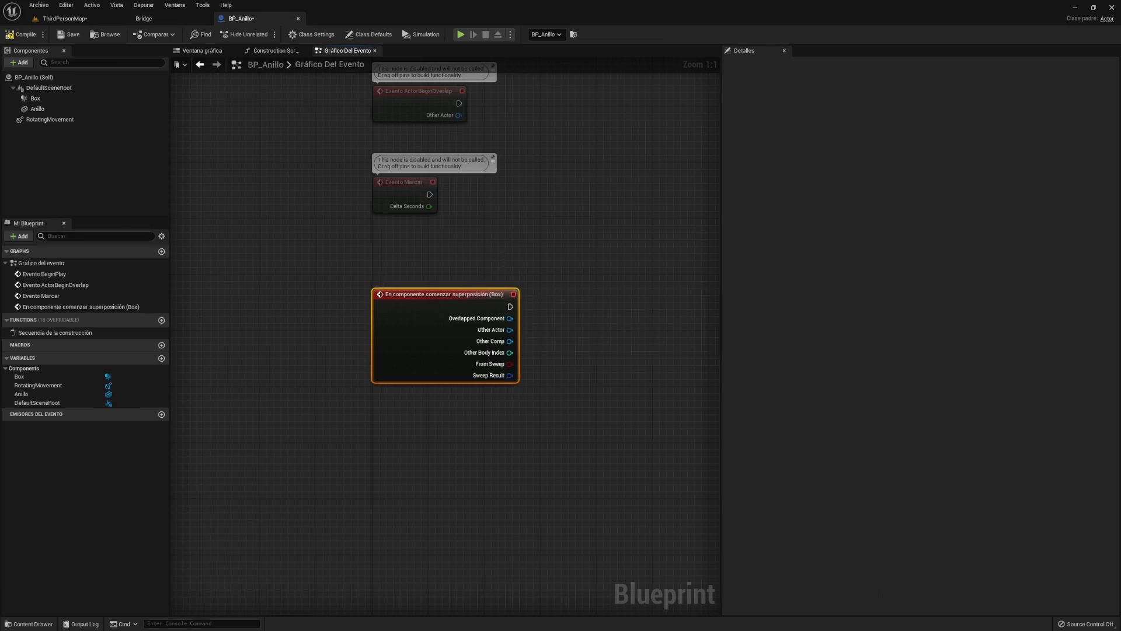
key(Escape)
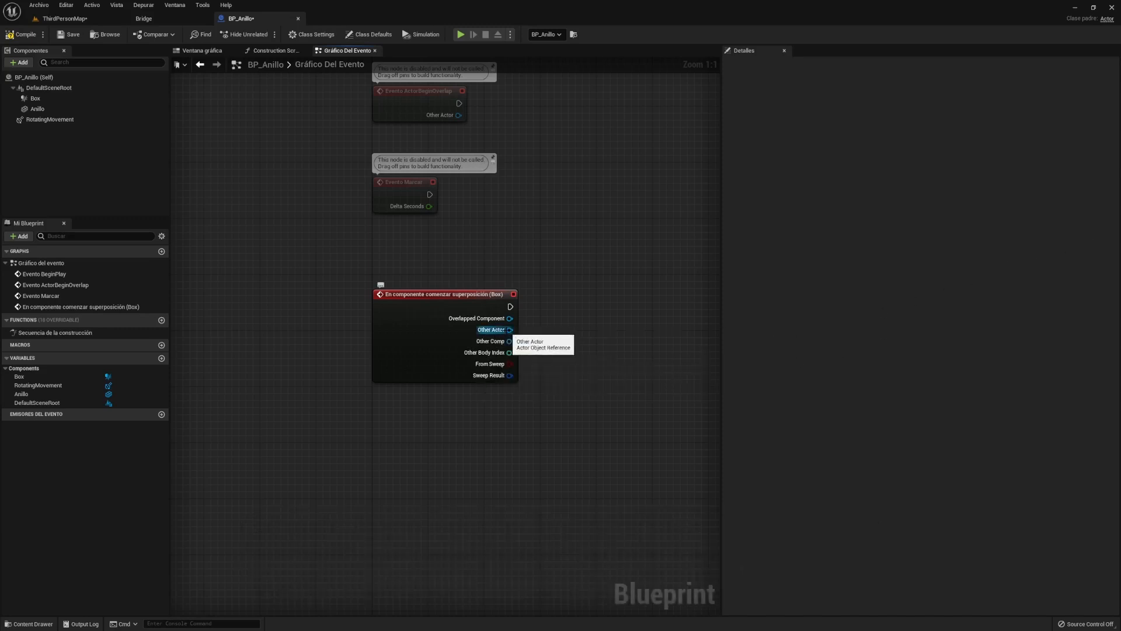
drag(510, 330, 577, 279)
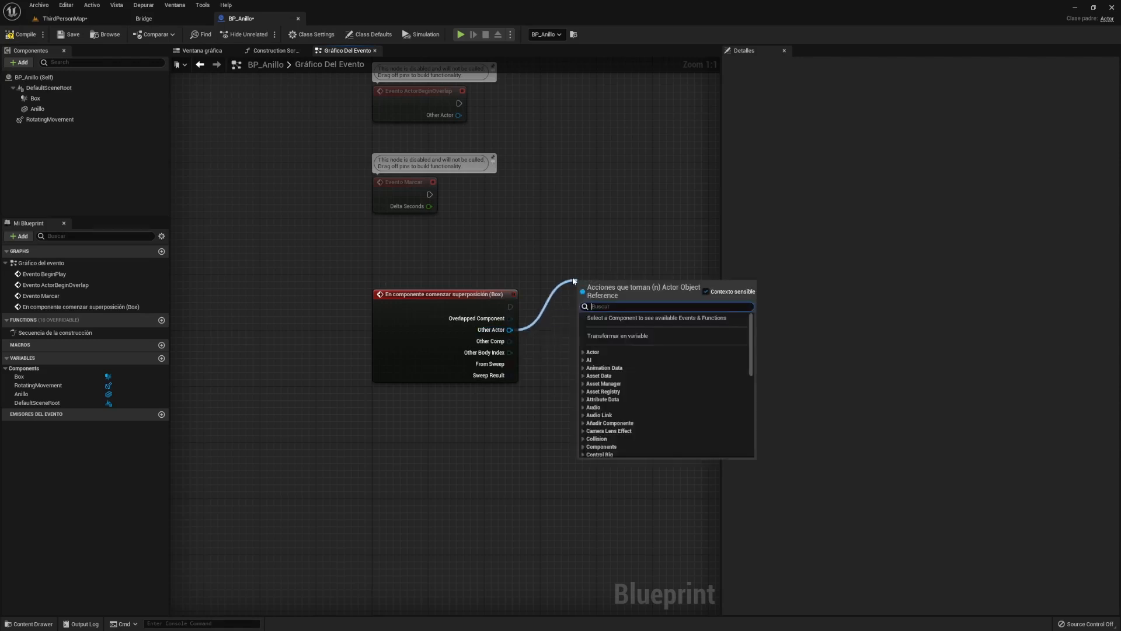
text(thi)
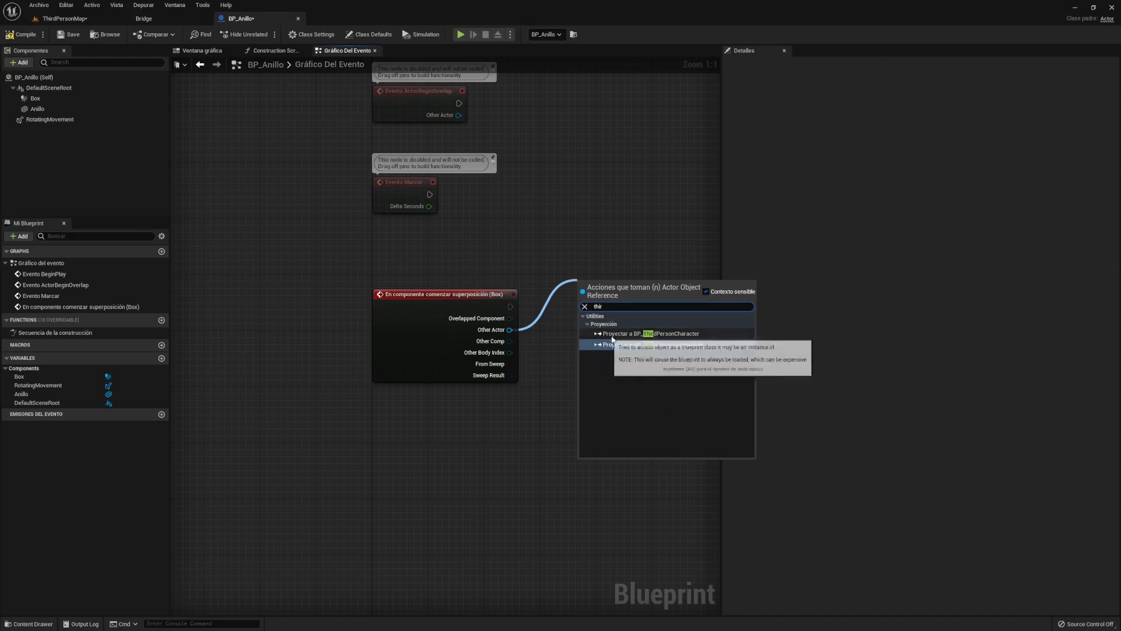
text(r)
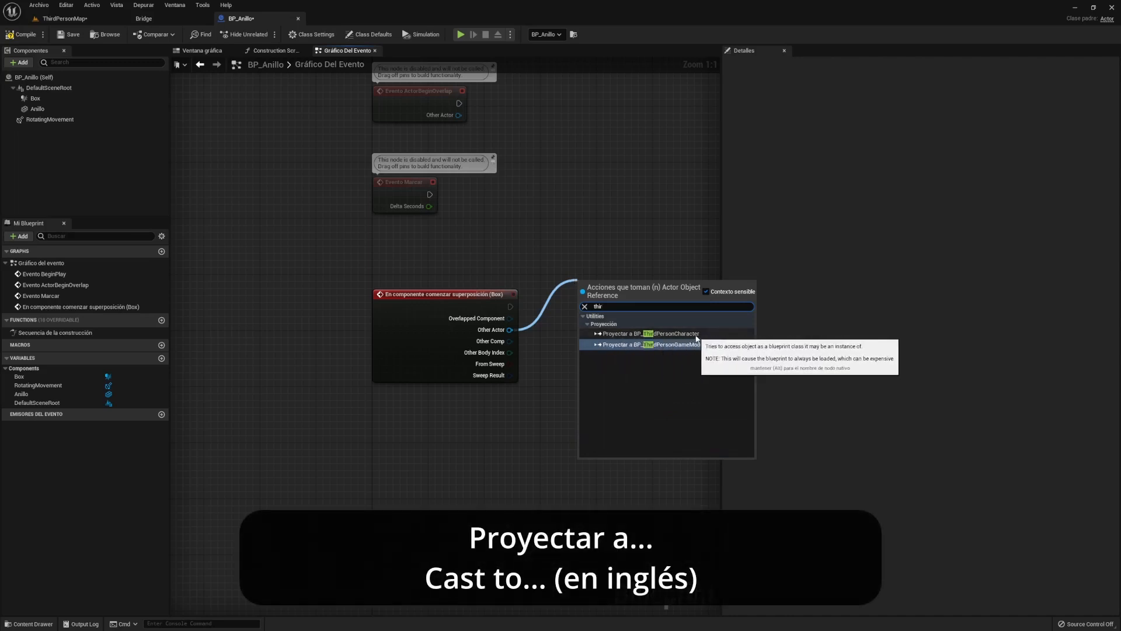
click(685, 334)
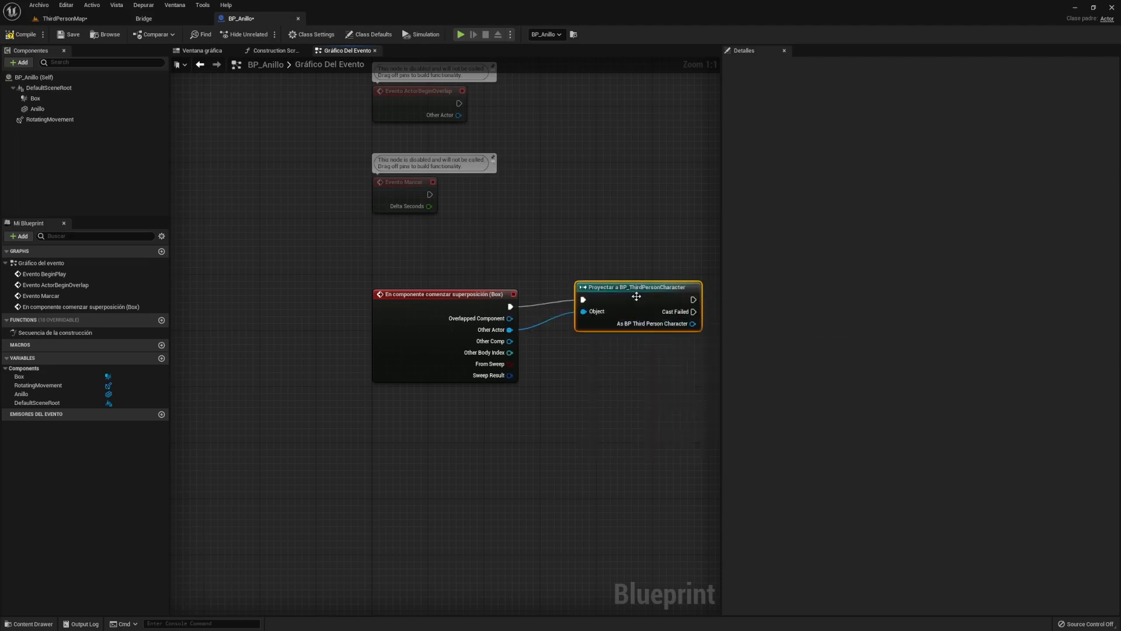
drag(636, 287, 636, 294)
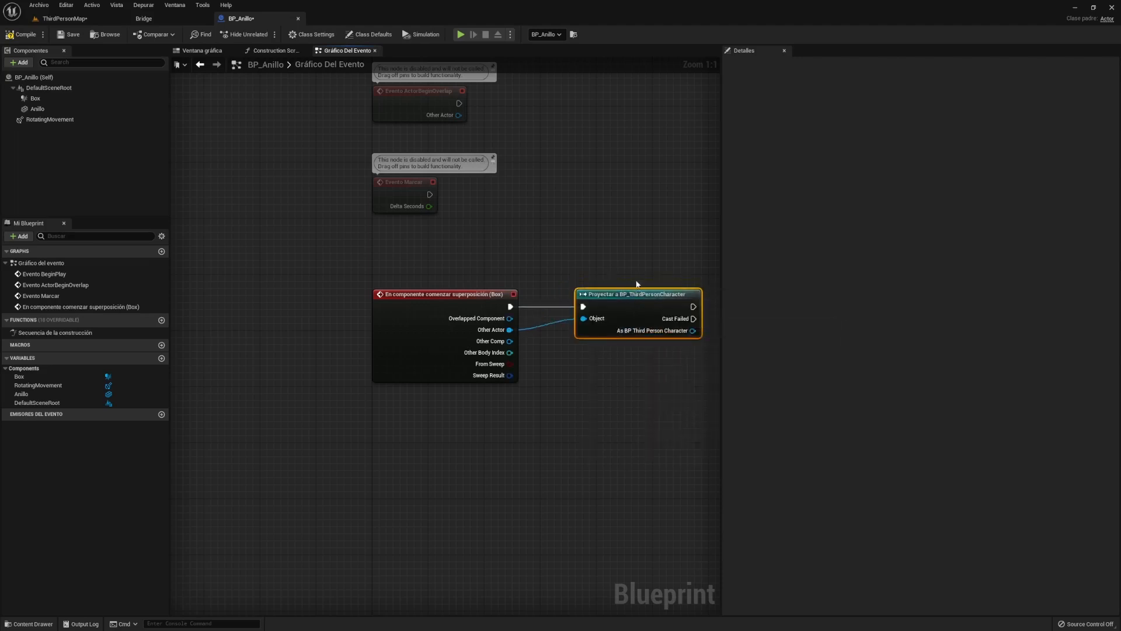
right_drag(630, 275, 613, 268)
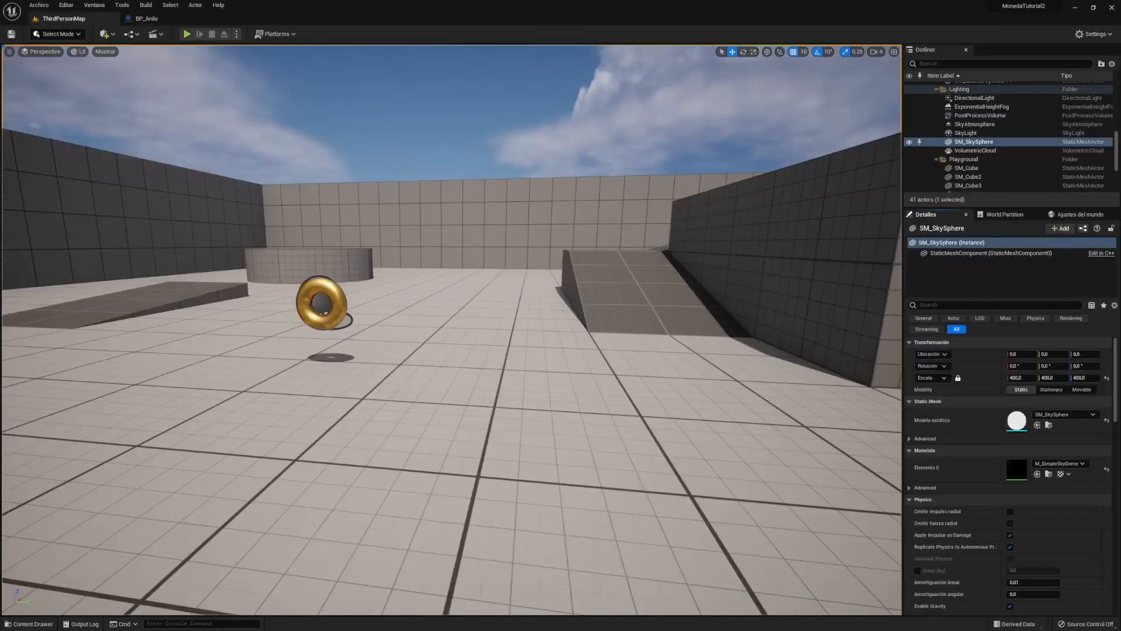
- Open BP_ThirdPersonCharacter from Content Drawer > ThirdPerson > Blueprints and look over its graph
click(29, 624)
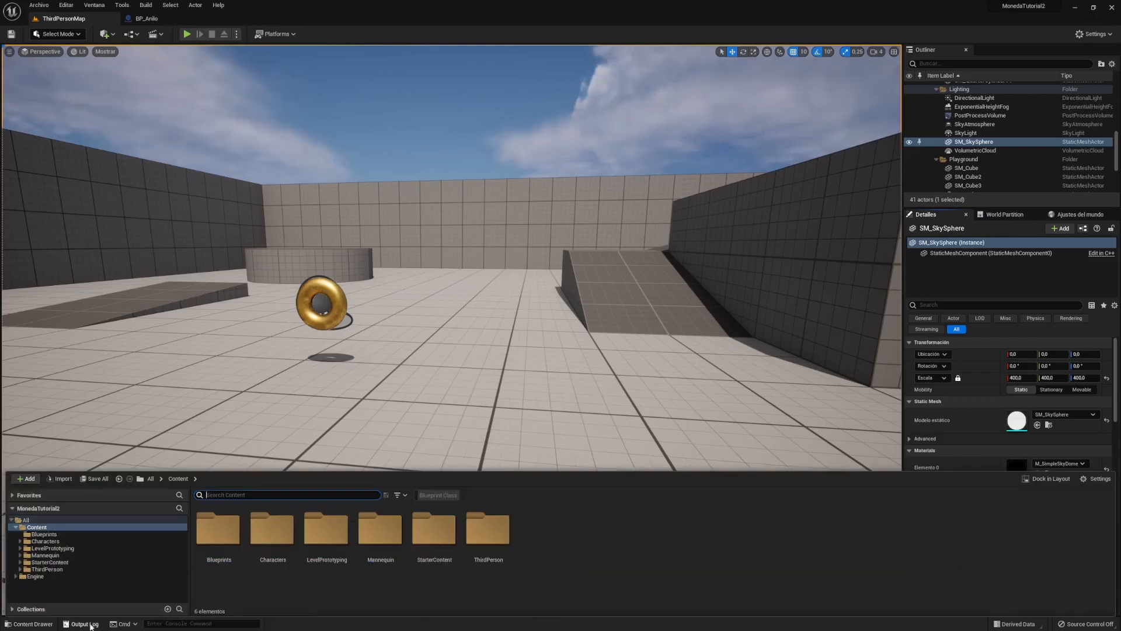
double_click(504, 527)
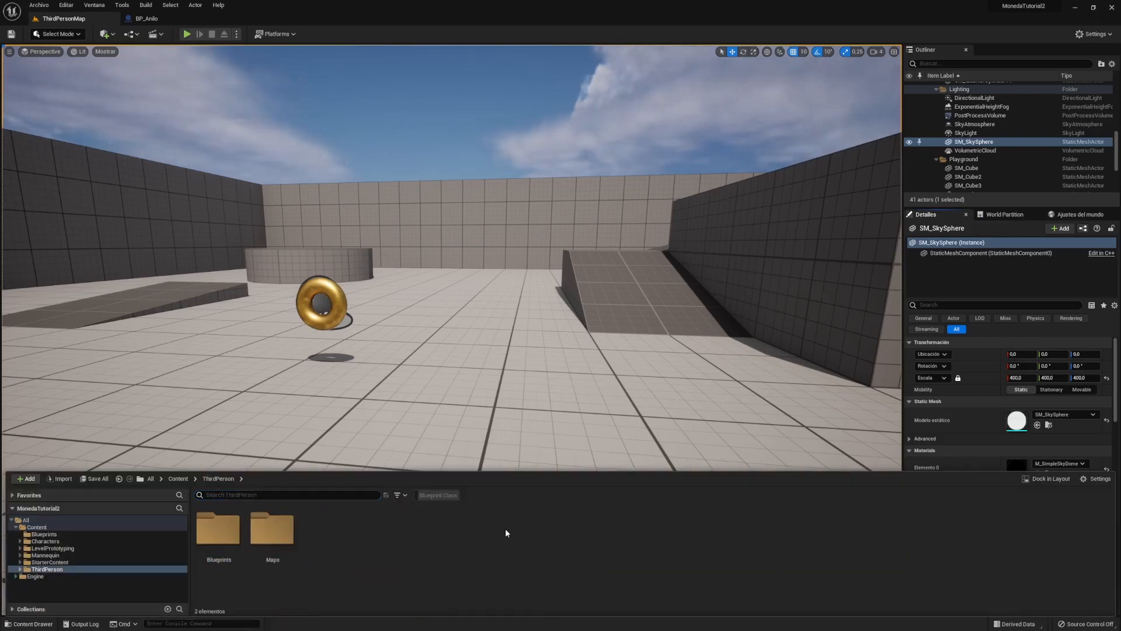
double_click(218, 529)
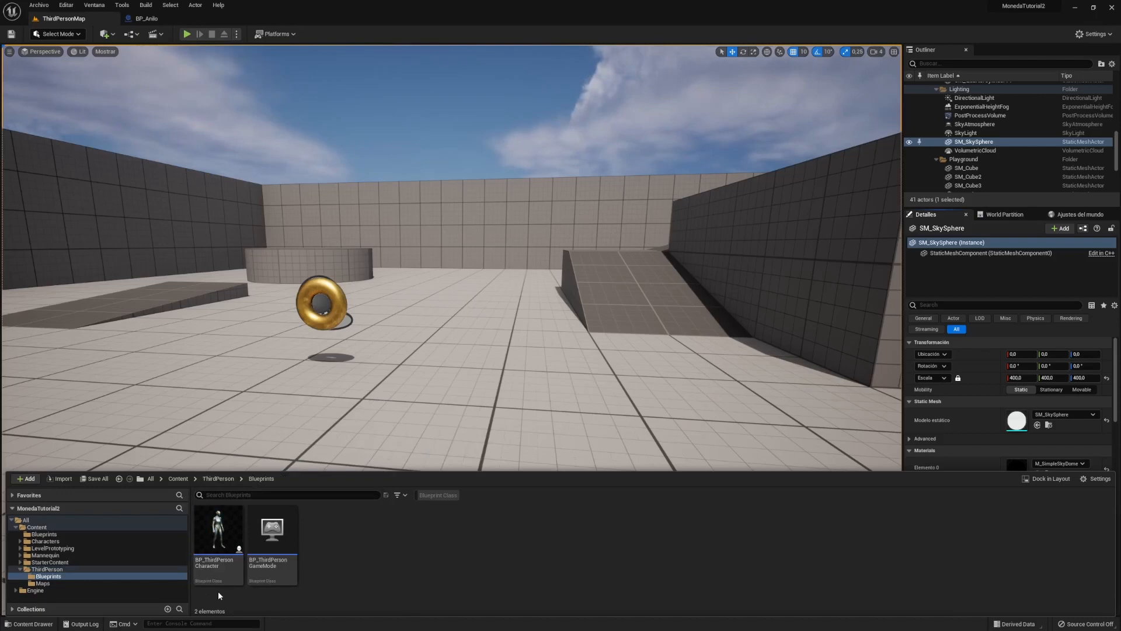
double_click(217, 532)
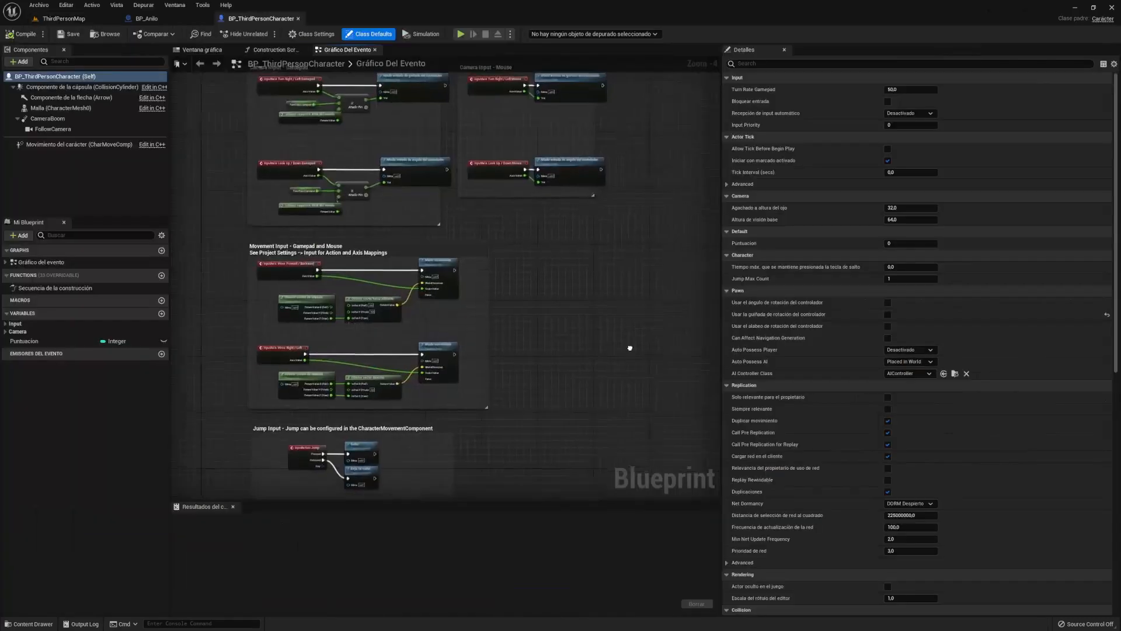
right_drag(625, 307, 647, 365)
- Check the character's viewport and Mesh component, then return to BP_Anillo's event graph
click(202, 50)
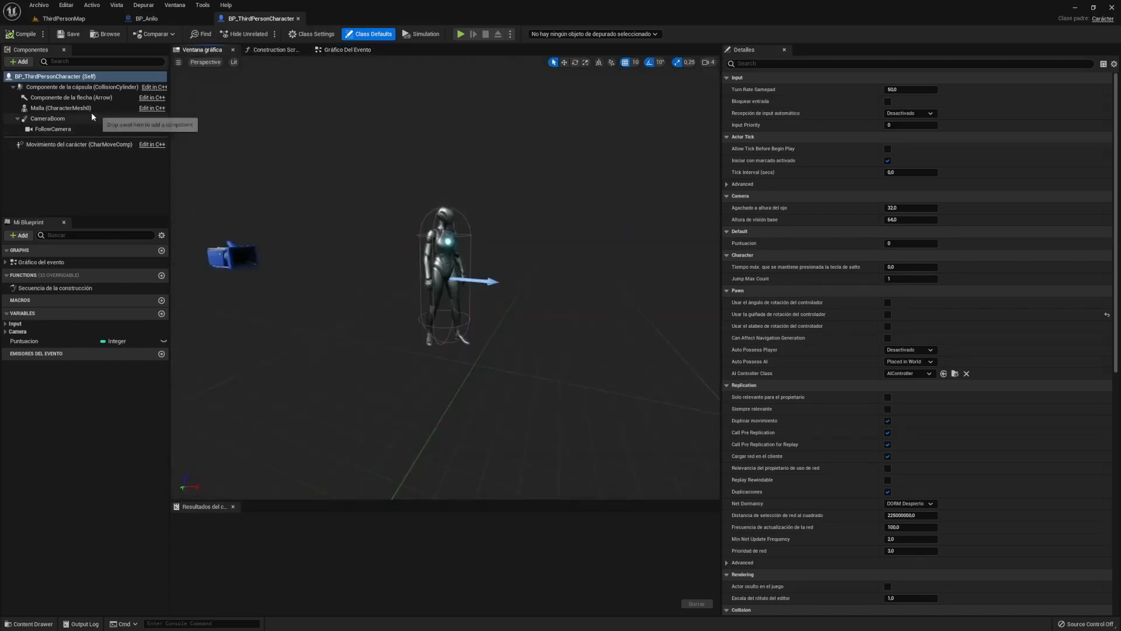
click(76, 109)
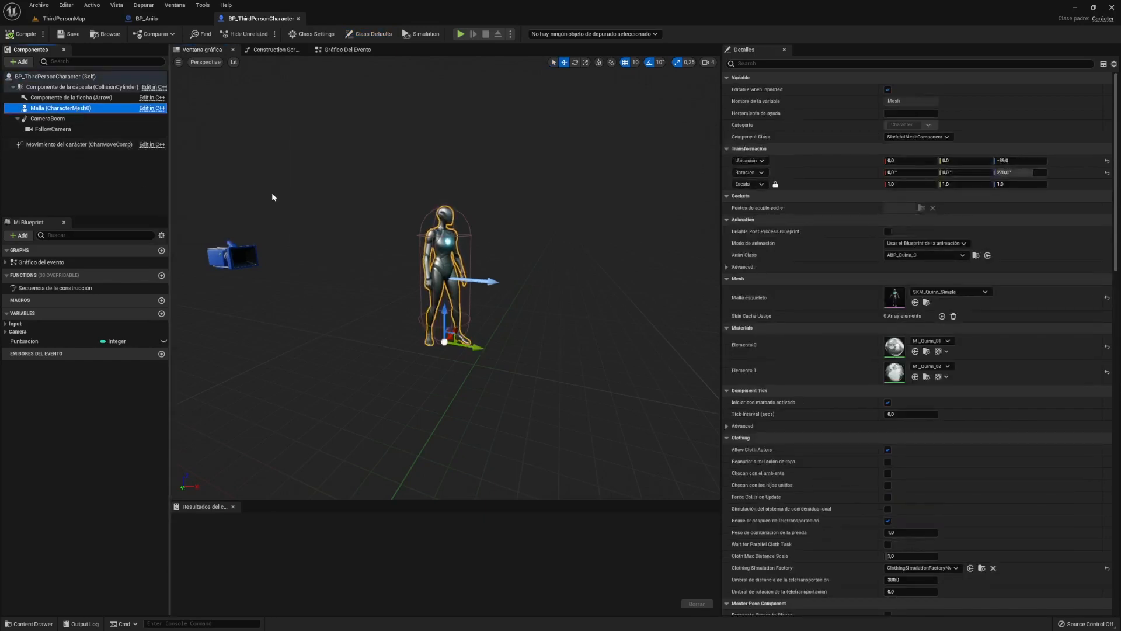
click(147, 18)
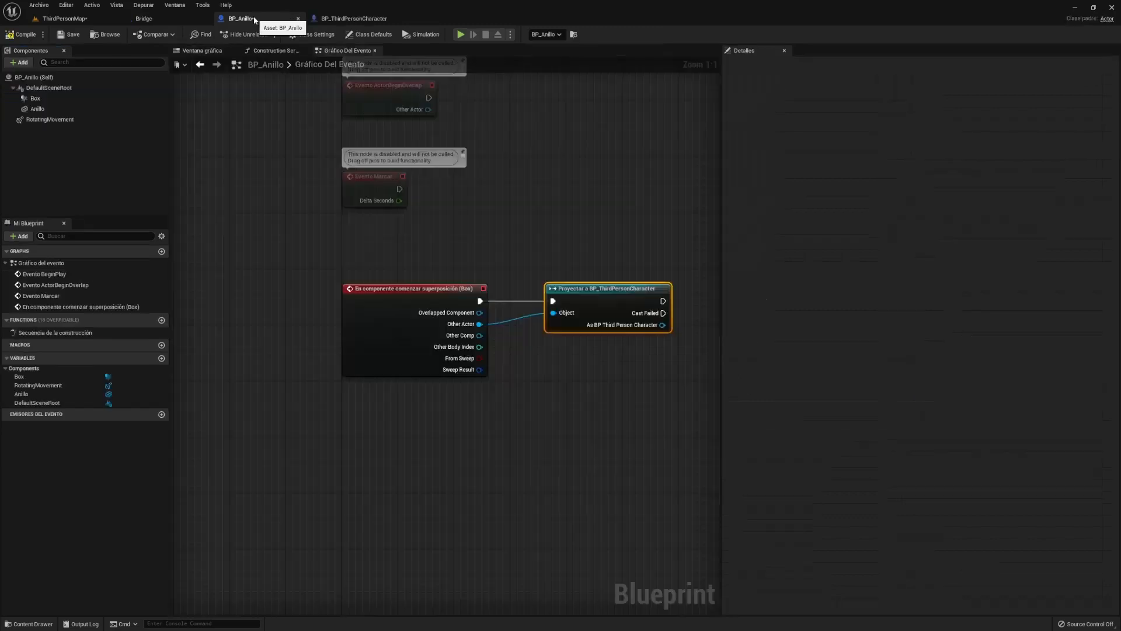
- Wire the successful cast into a new Destroy Actor node, then return to ThirdPersonMap
right_drag(570, 218, 534, 223)
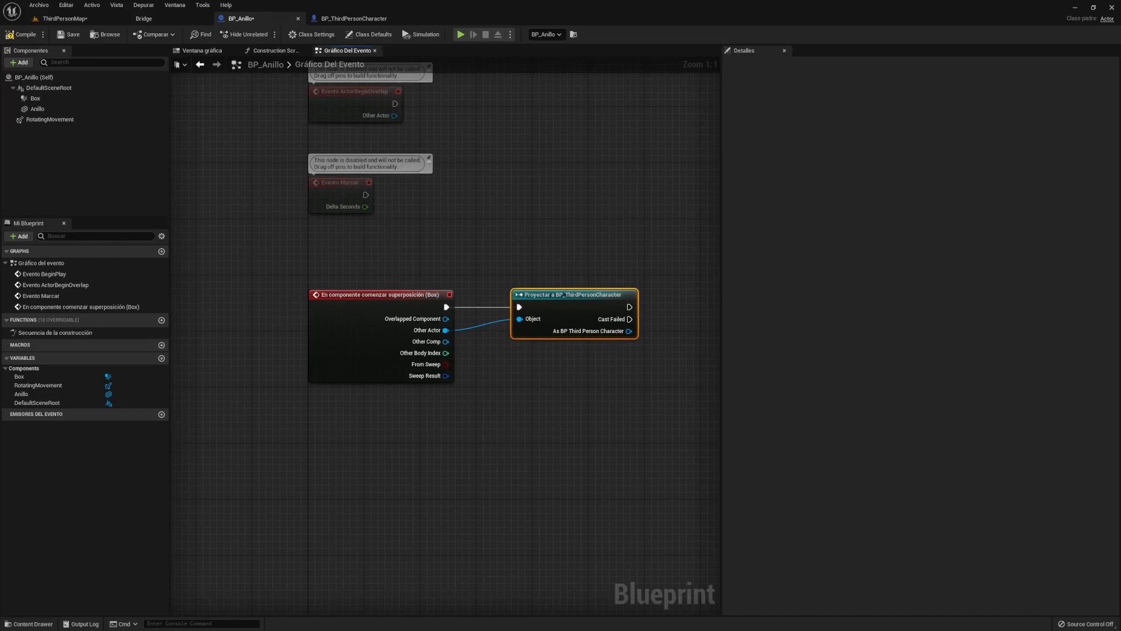
click(361, 295)
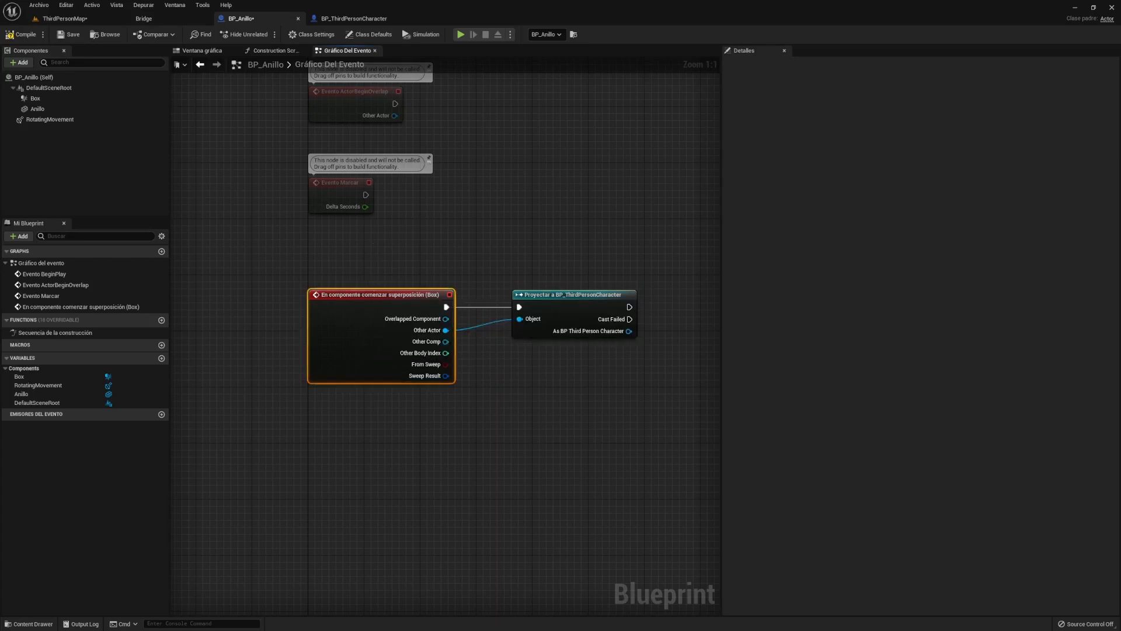
right_drag(672, 279, 550, 278)
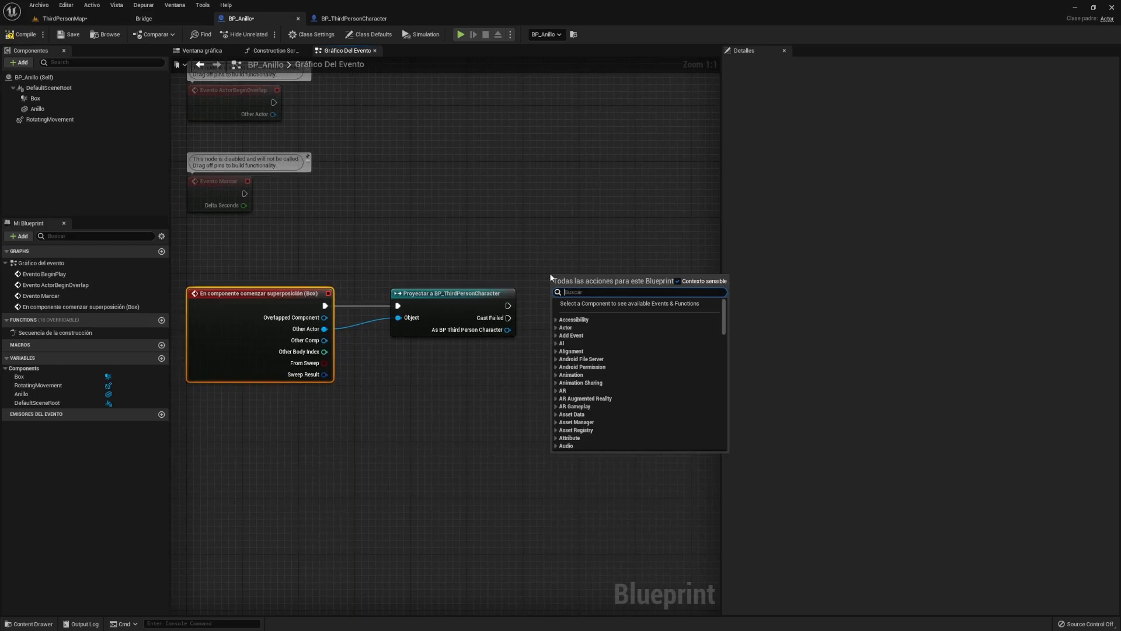
text(dest)
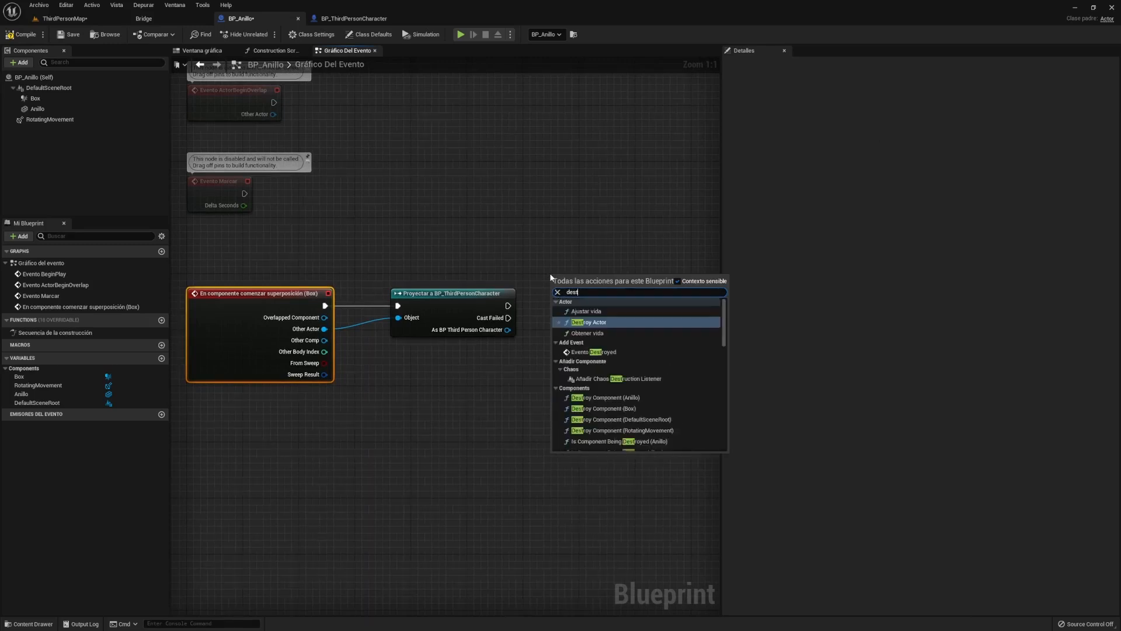
click(611, 322)
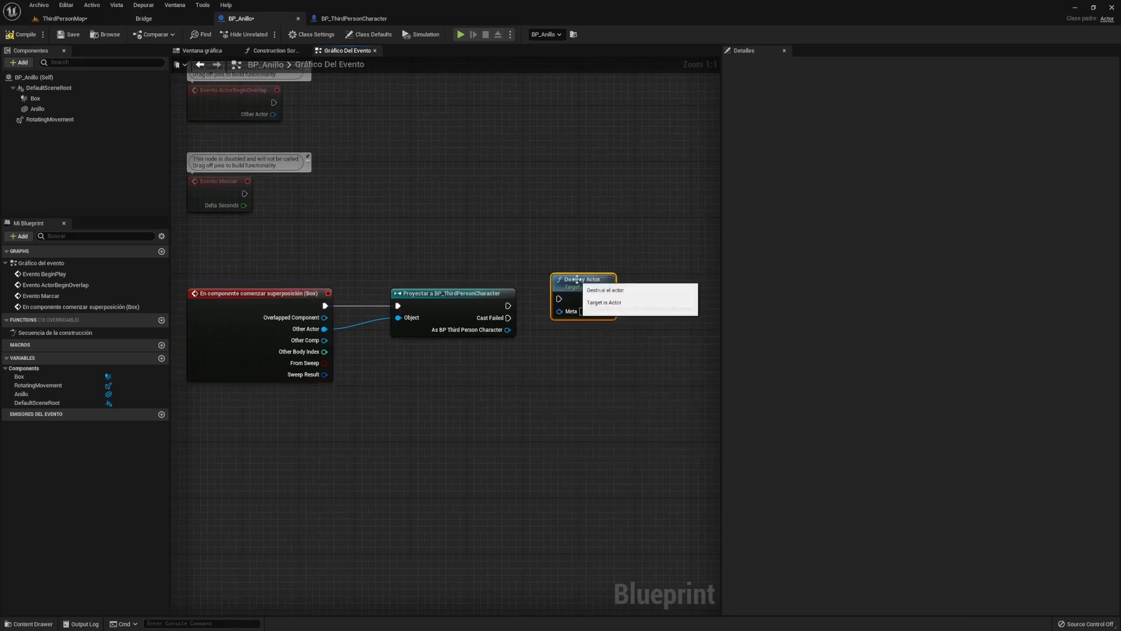
drag(572, 297, 580, 290)
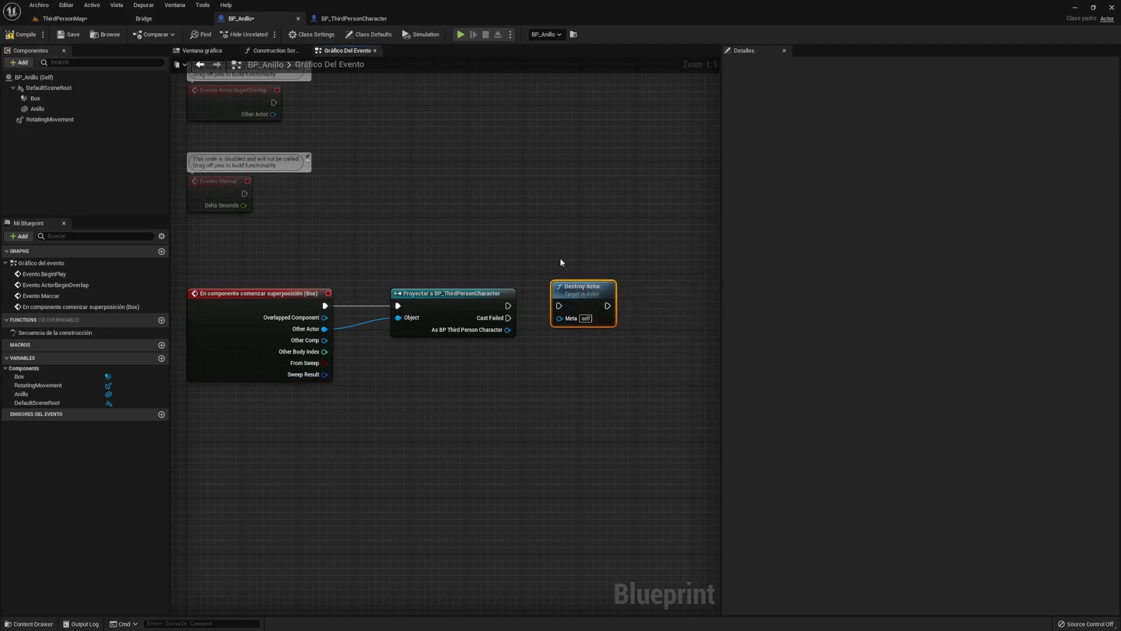
drag(508, 305, 559, 305)
right_drag(524, 249, 526, 237)
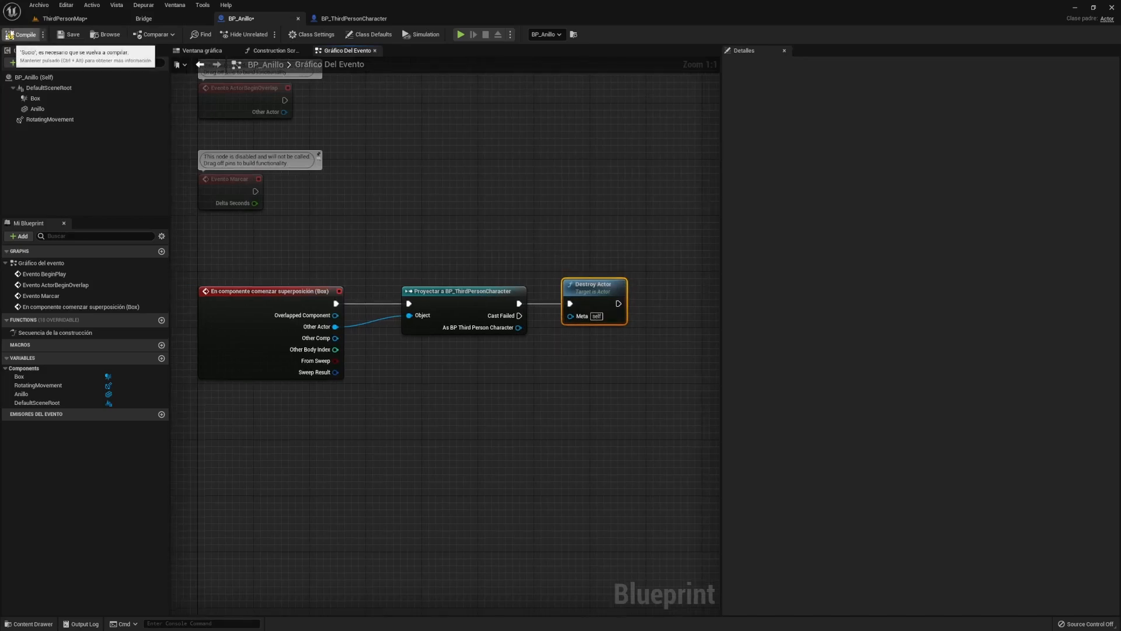
click(76, 18)
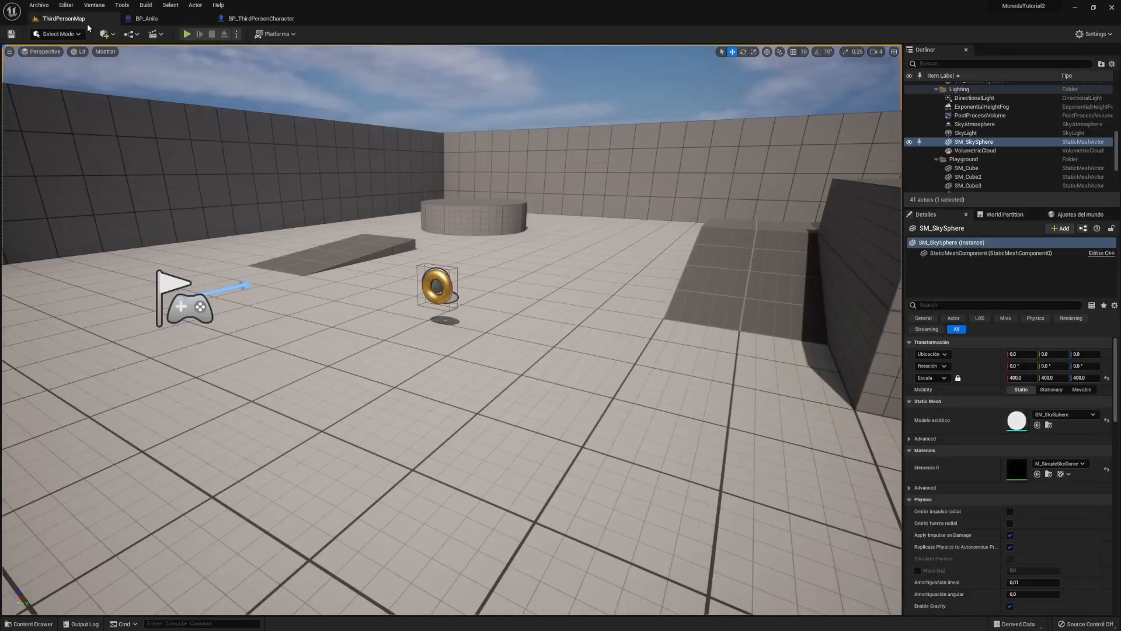
- Play-test twice, running the mannequin into the gold ring to confirm it disappears
click(187, 34)
key(w)
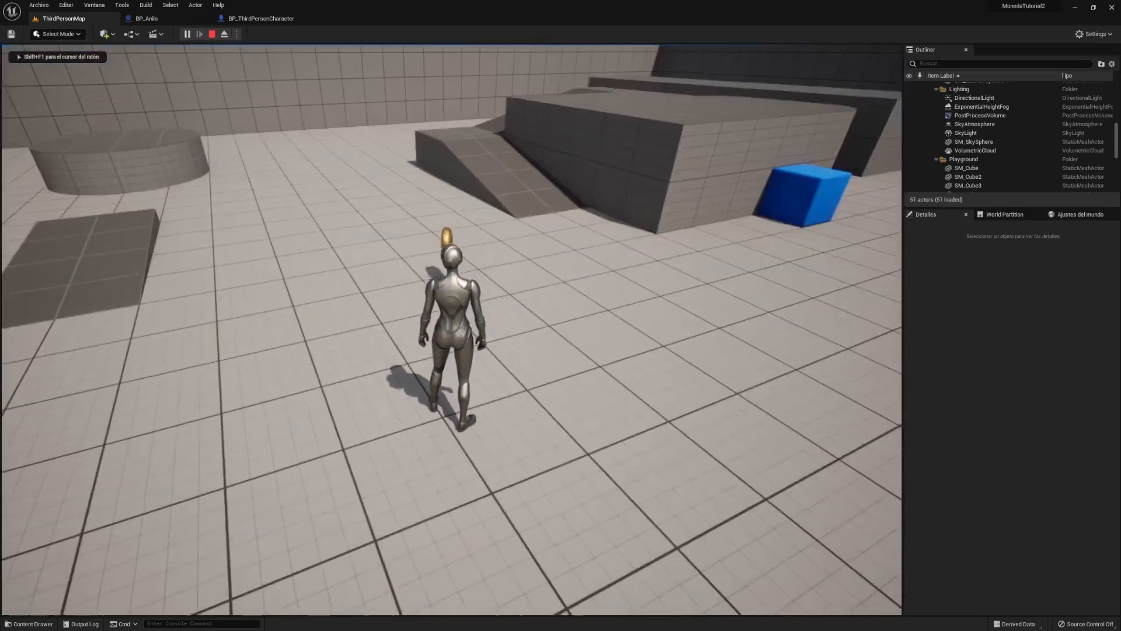
key(w)
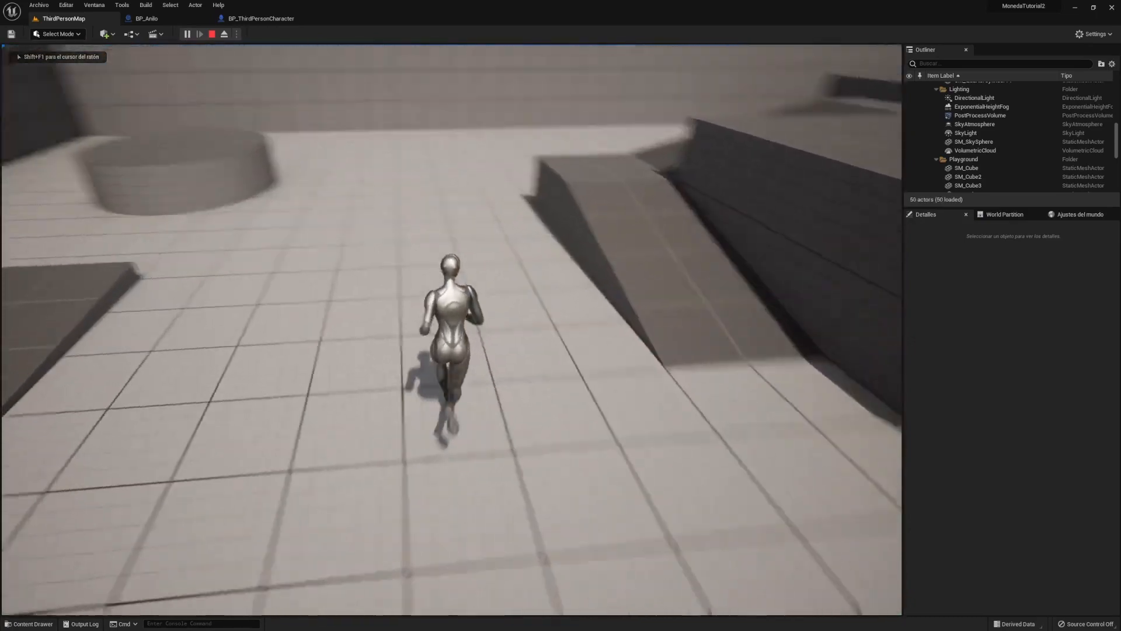
key(s)
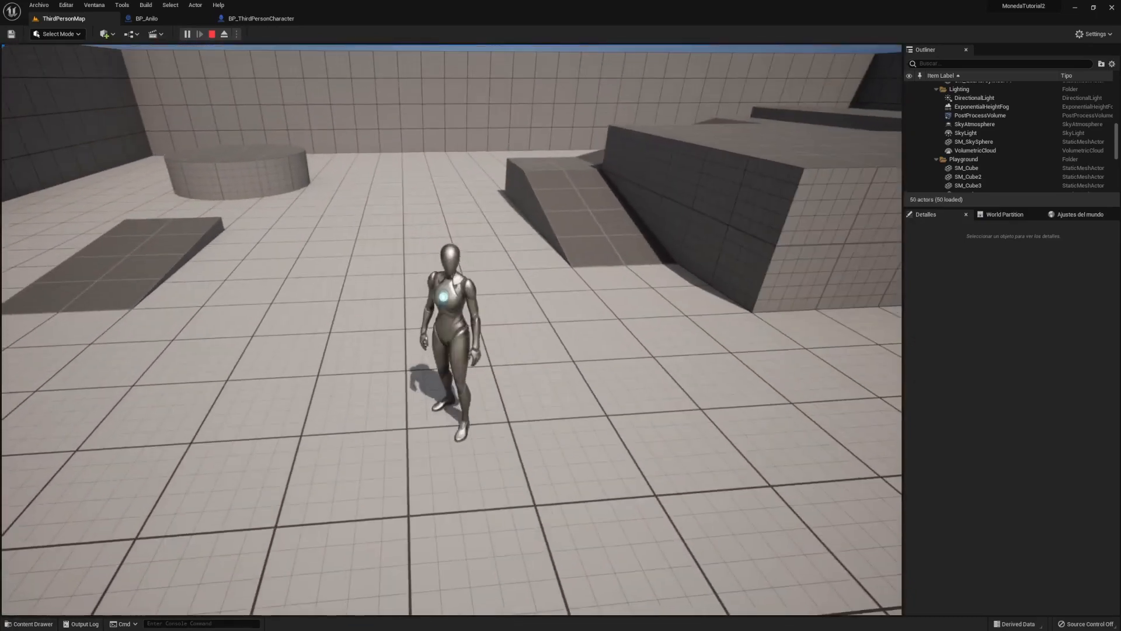
key(Escape)
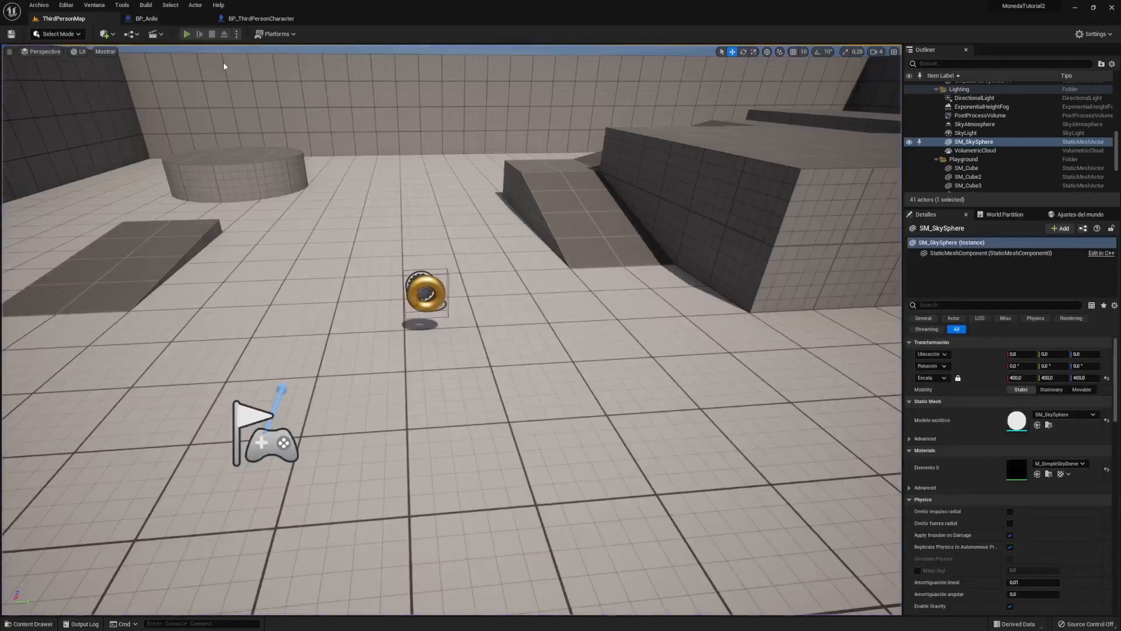
key(alt+p)
key(w)
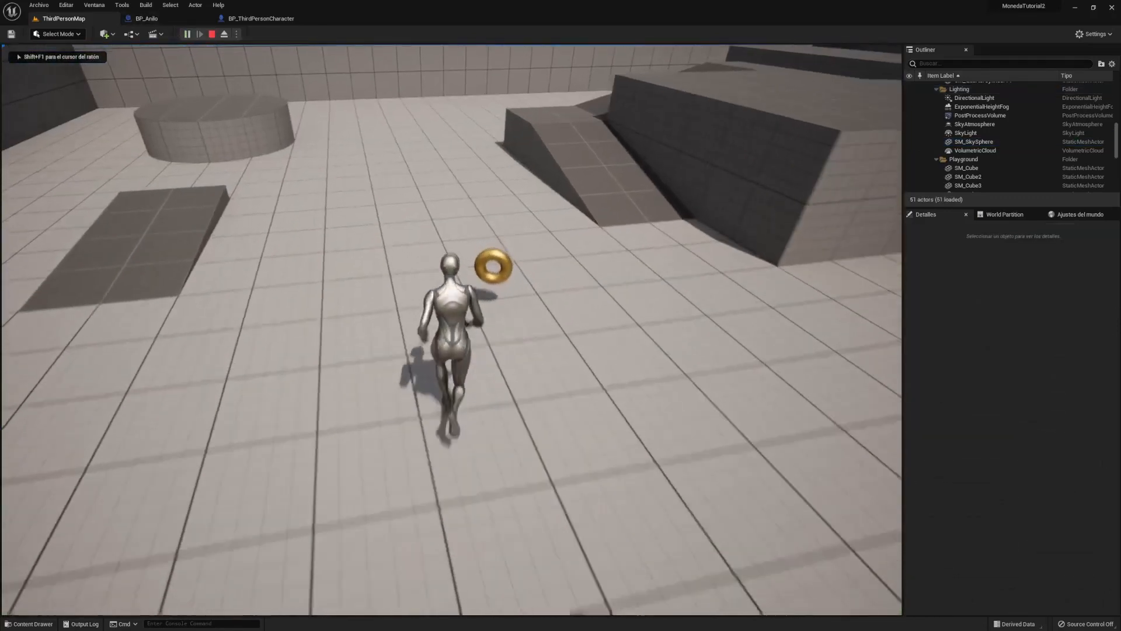
key(w)
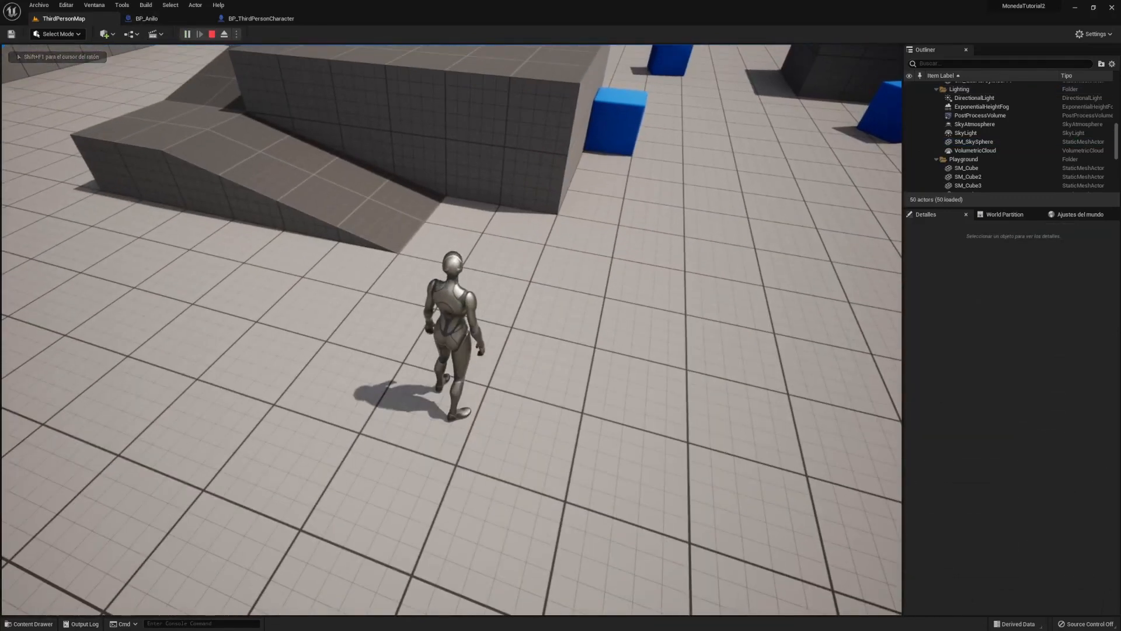
key(Escape)
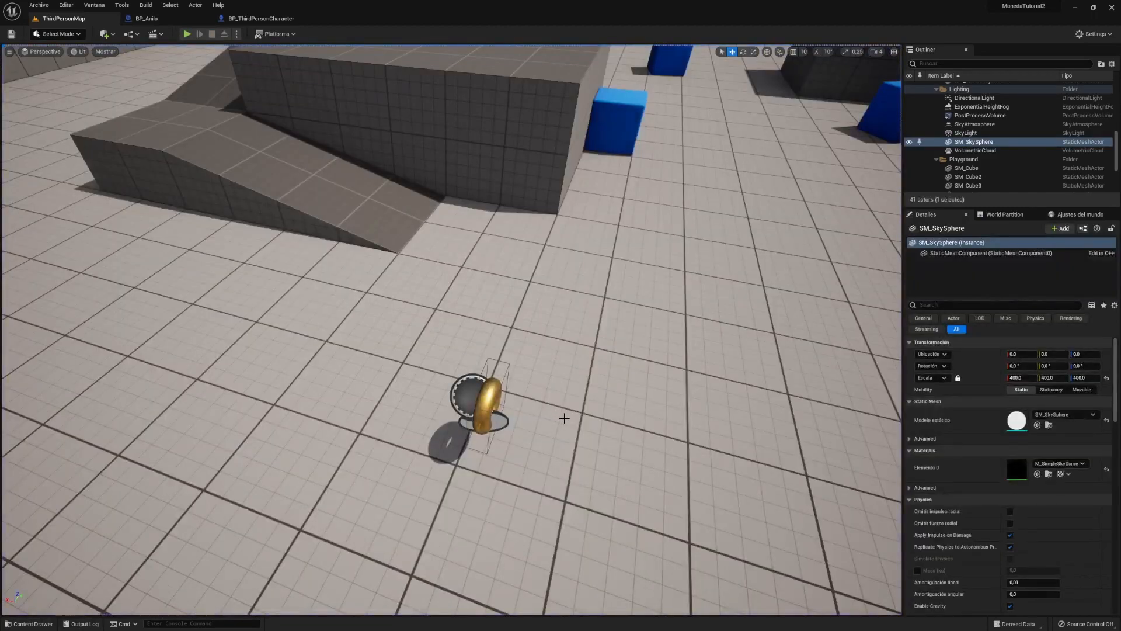
key(ctrl+space)
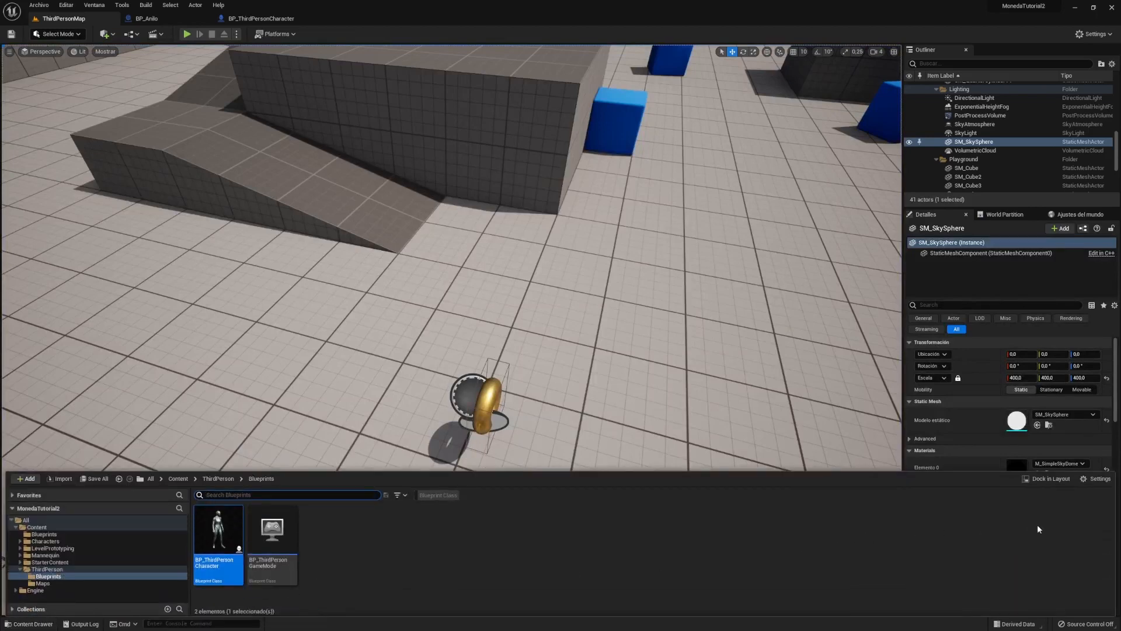
- Open and close the content browser's Settings menu, then pan BP_Anillo's event graph to make room
click(1096, 479)
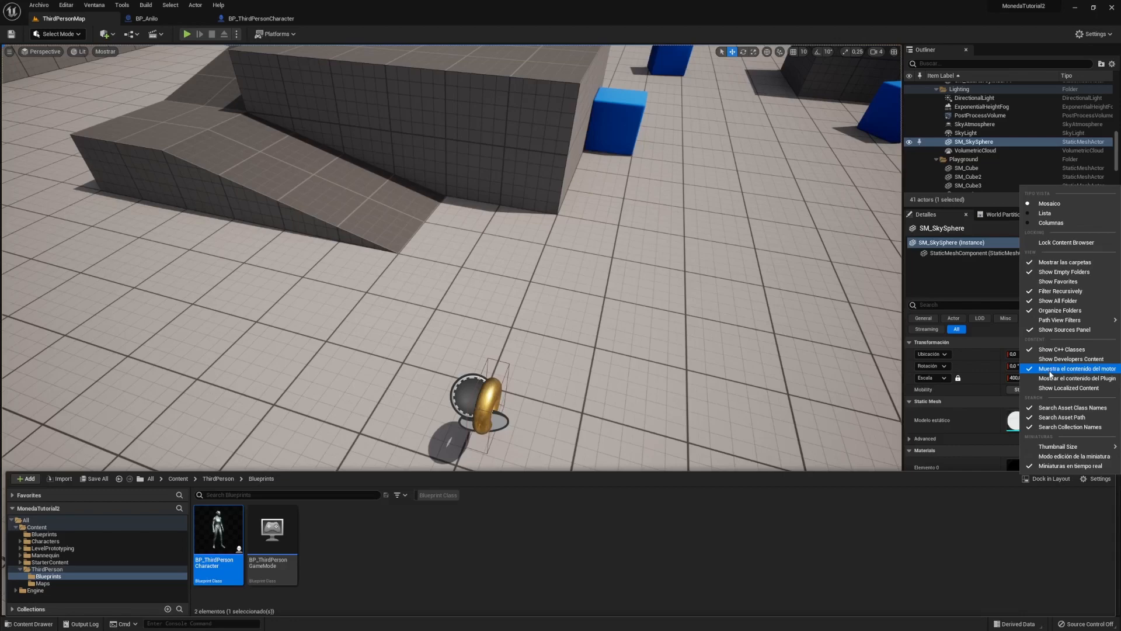
click(963, 550)
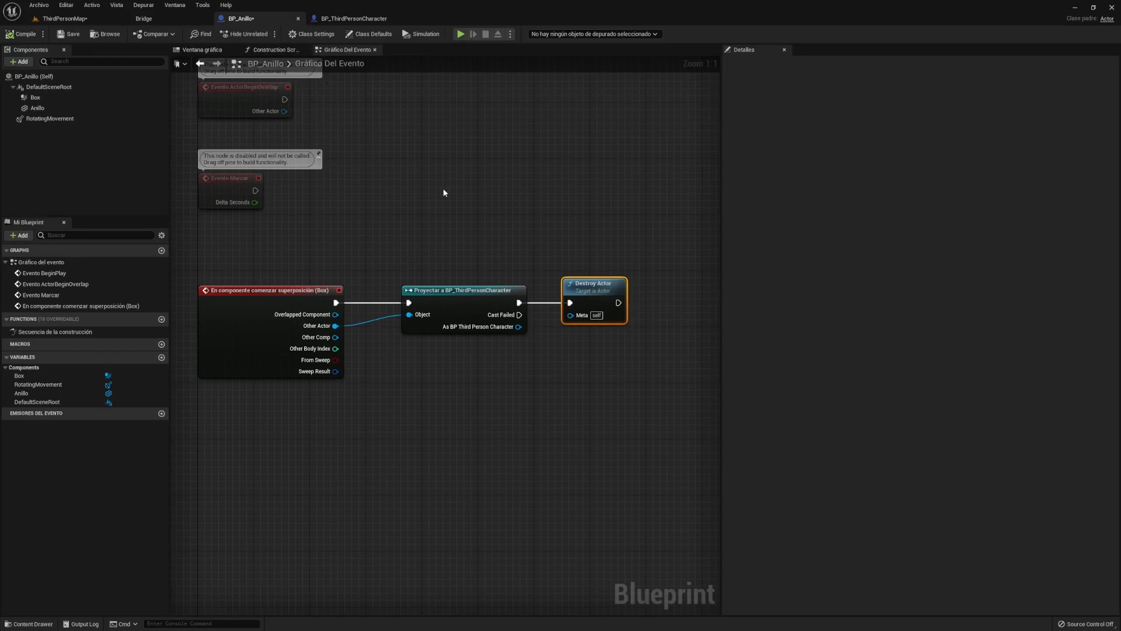
right_drag(441, 243, 408, 229)
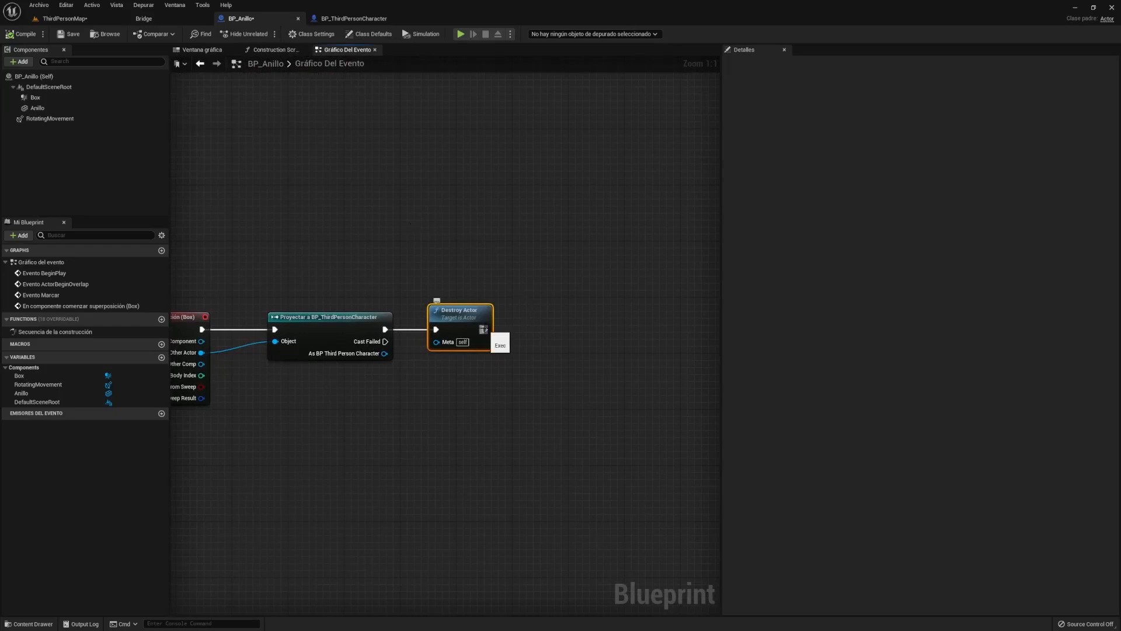
- Chain a Reproducir sonido en la ubicación node after Destroy Actor, using the Camera_Shutter sound
drag(485, 330, 577, 285)
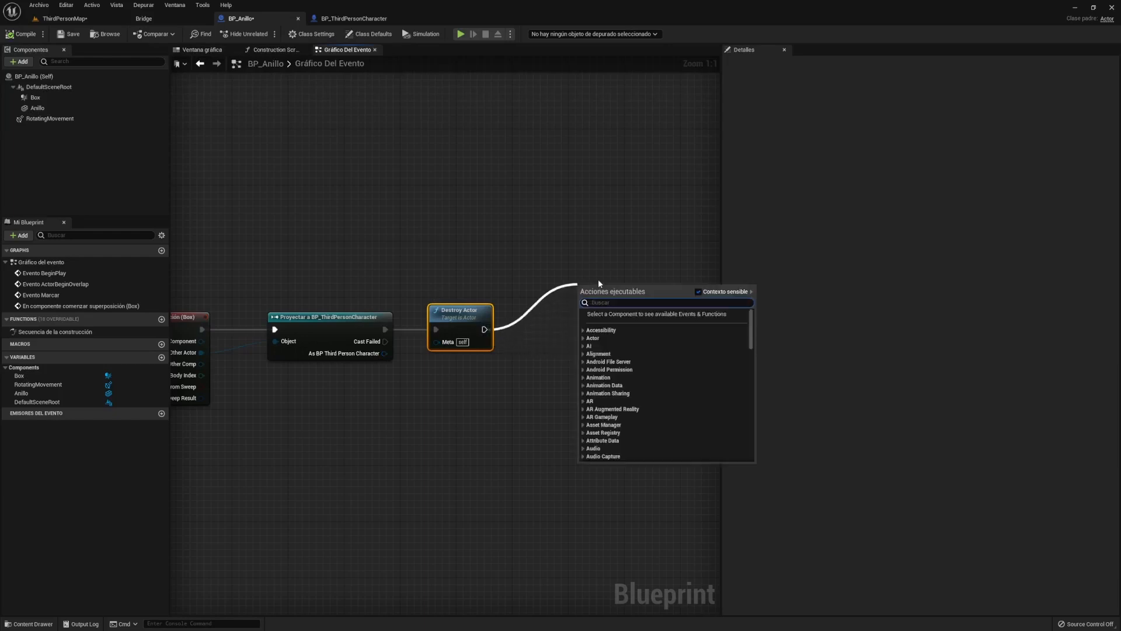
text(soni)
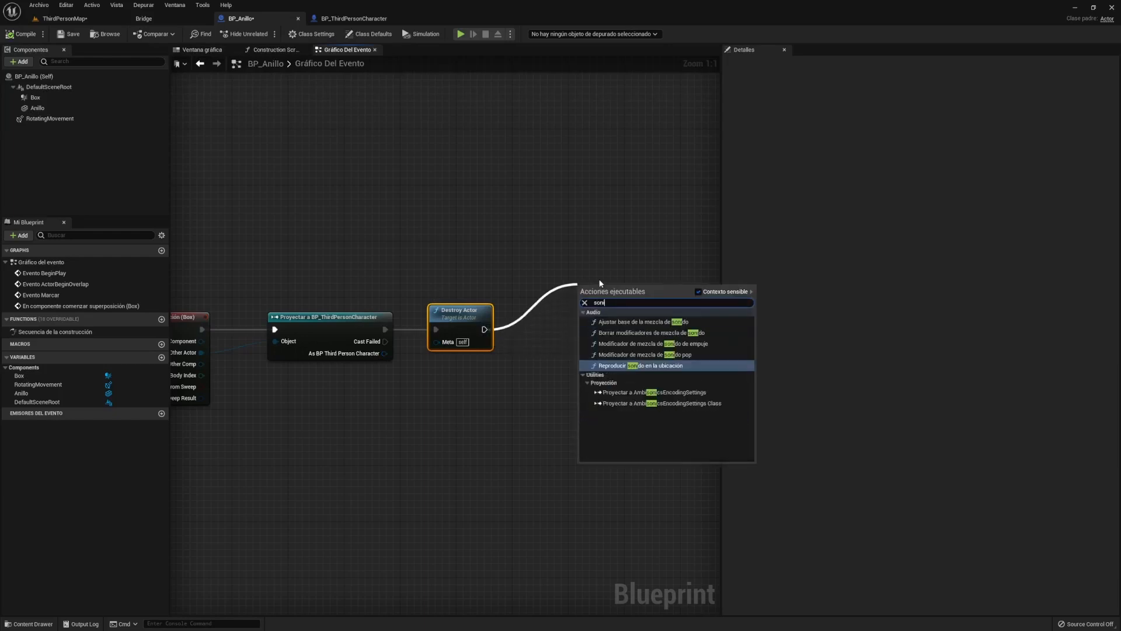
text(d)
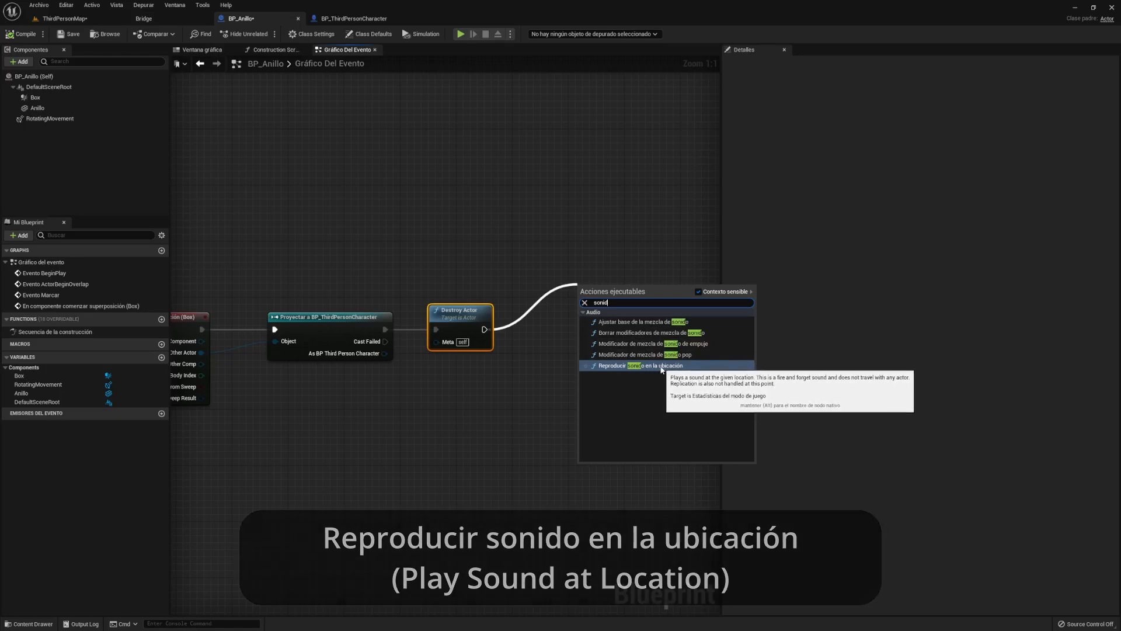
click(661, 366)
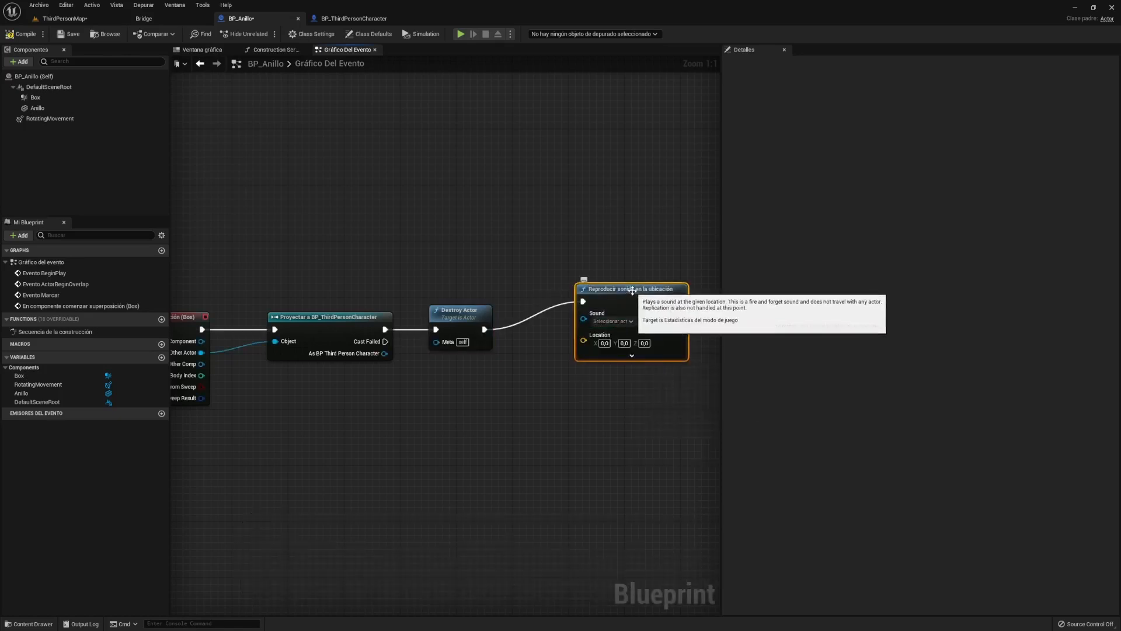
drag(633, 295, 633, 320)
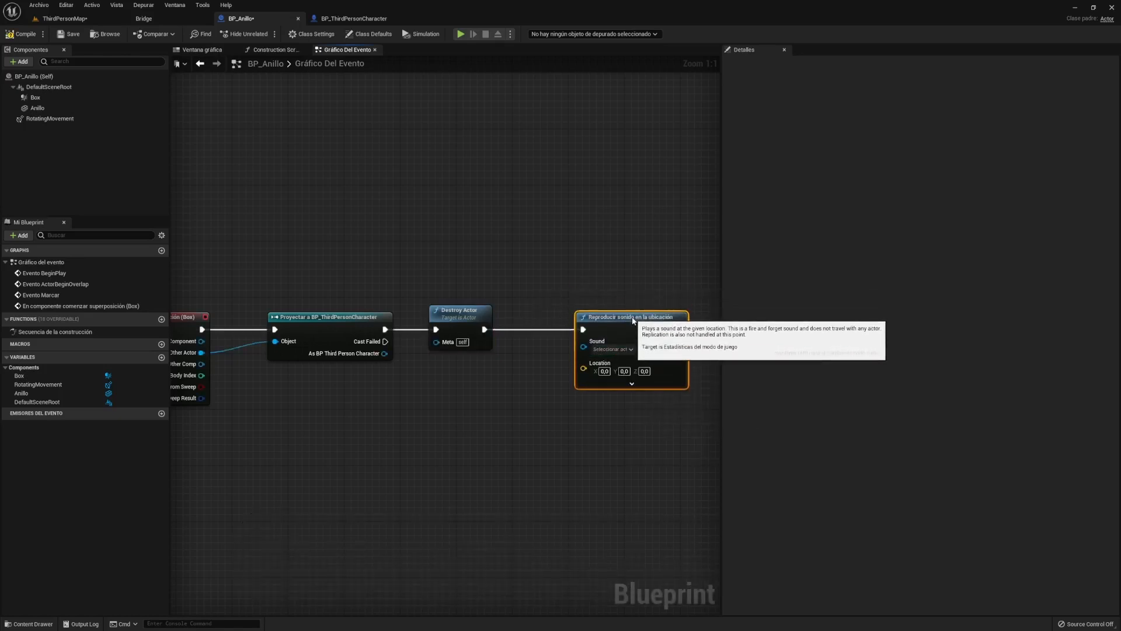
click(626, 350)
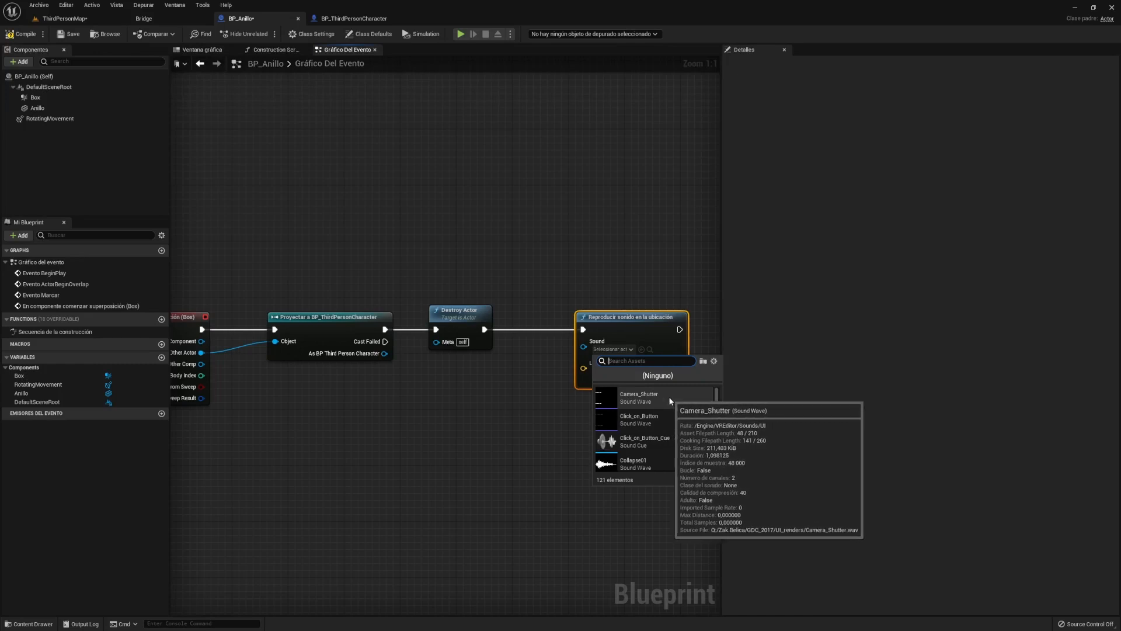
click(671, 400)
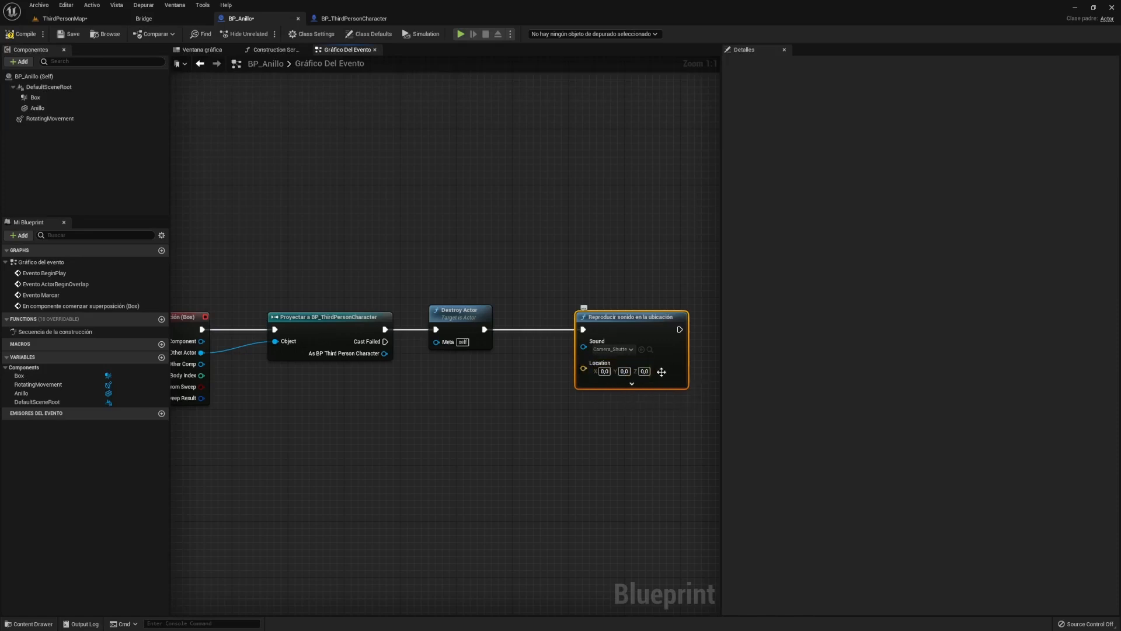
- Add a Get Actor Location node and feed its Return Value into the sound's Location
right_click(472, 426)
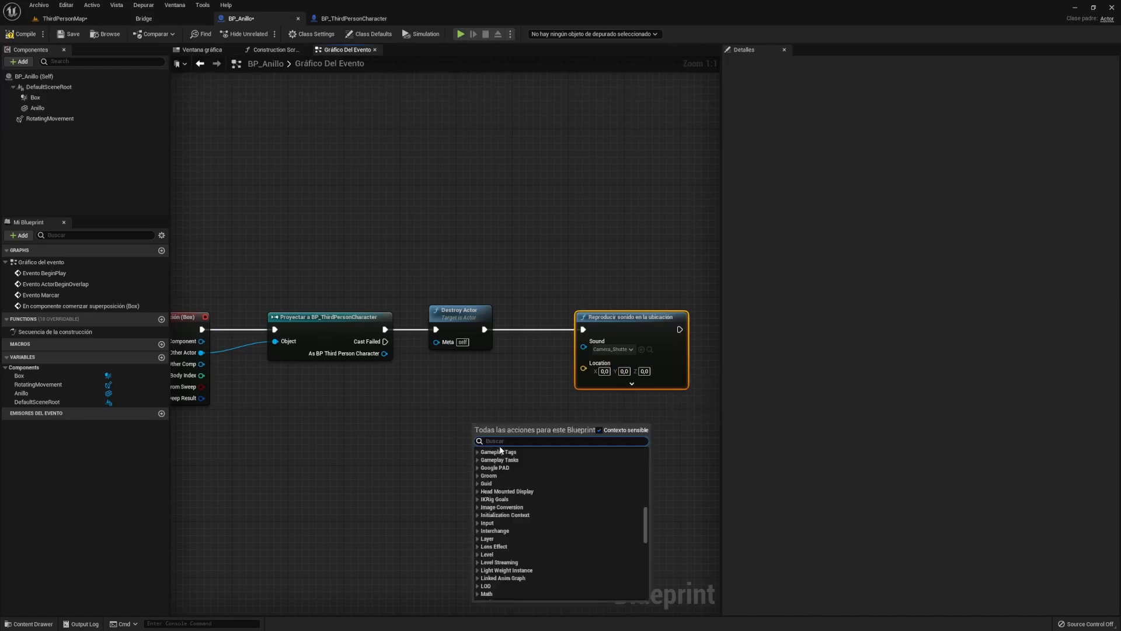
text(actor lo)
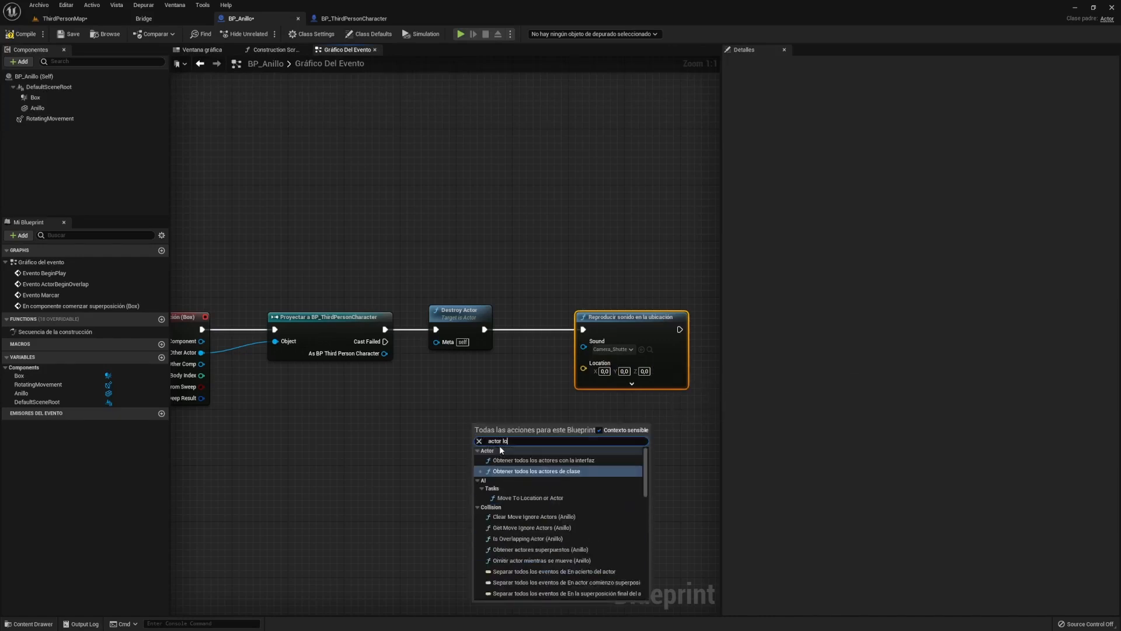
text(ca)
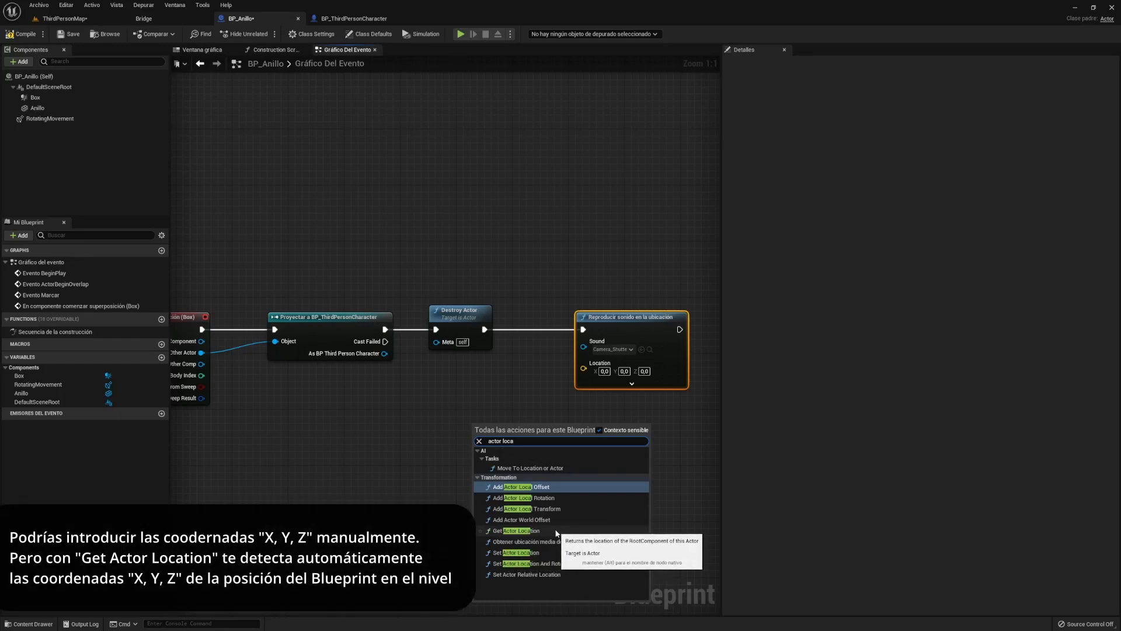
click(556, 532)
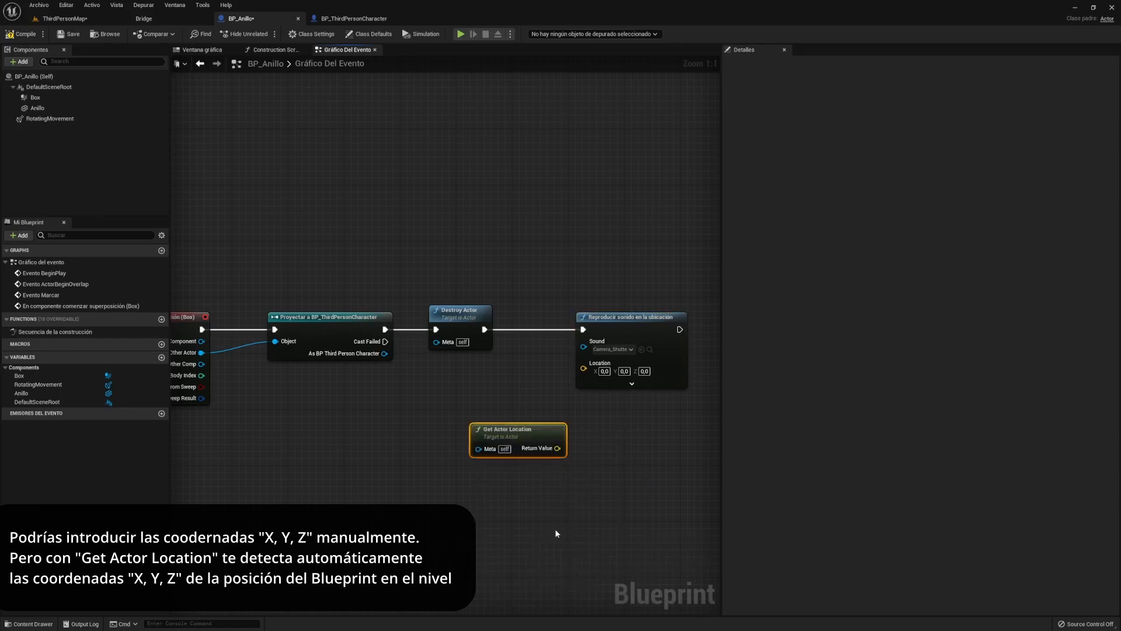
drag(505, 438, 584, 369)
- Delete the three disabled default event nodes from BP_Anillo's graph
scroll(471, 457, down, 1)
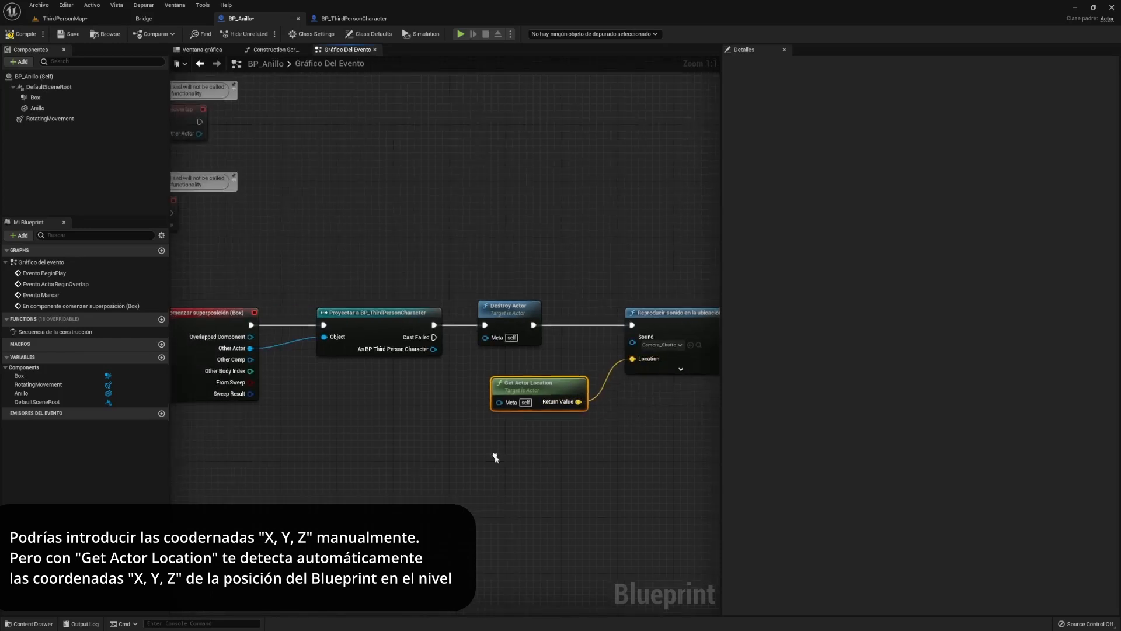
scroll(444, 379, down, 2)
drag(392, 312, 200, 97)
key(Delete)
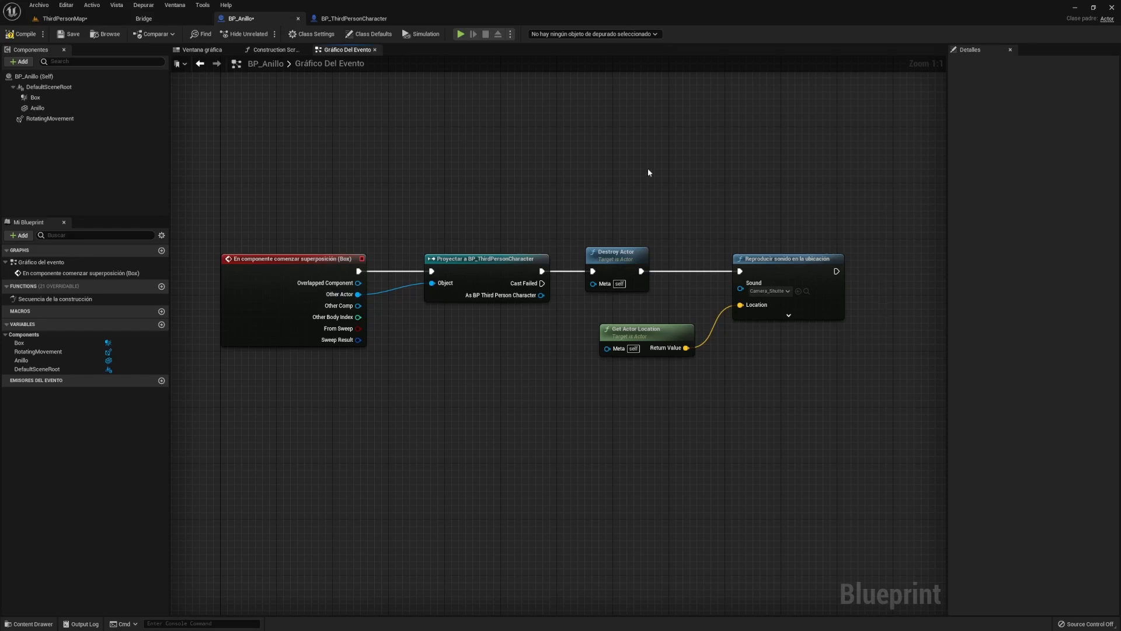
- Compile BP_Anillo, duplicate the ring into a row of copies, and play-test collecting them
click(15, 35)
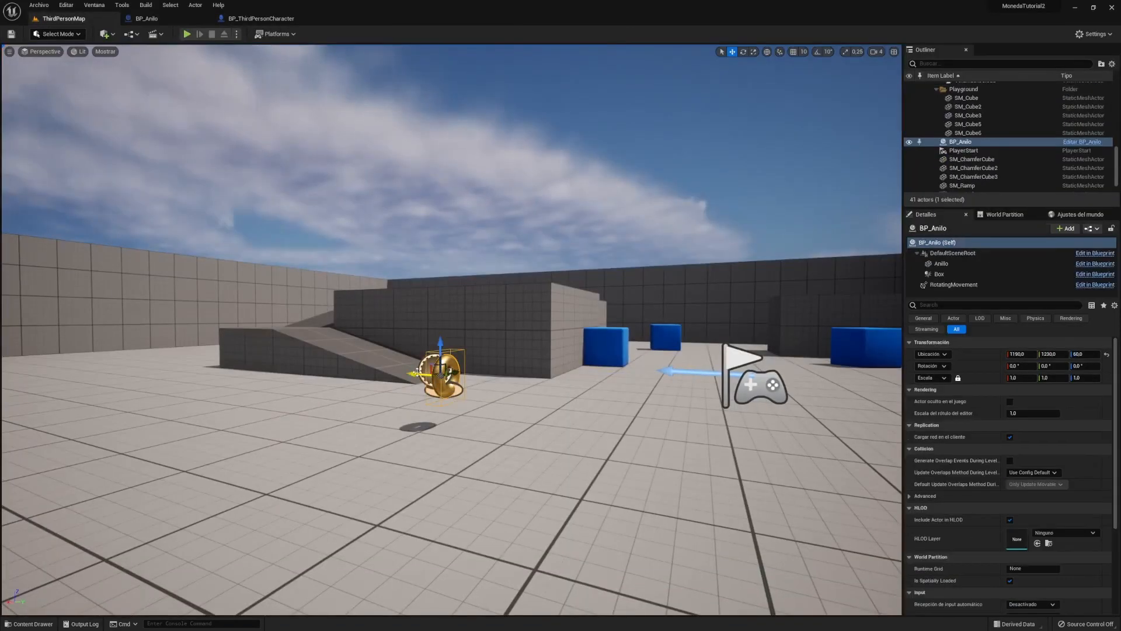
alt+drag(417, 372, 120, 352)
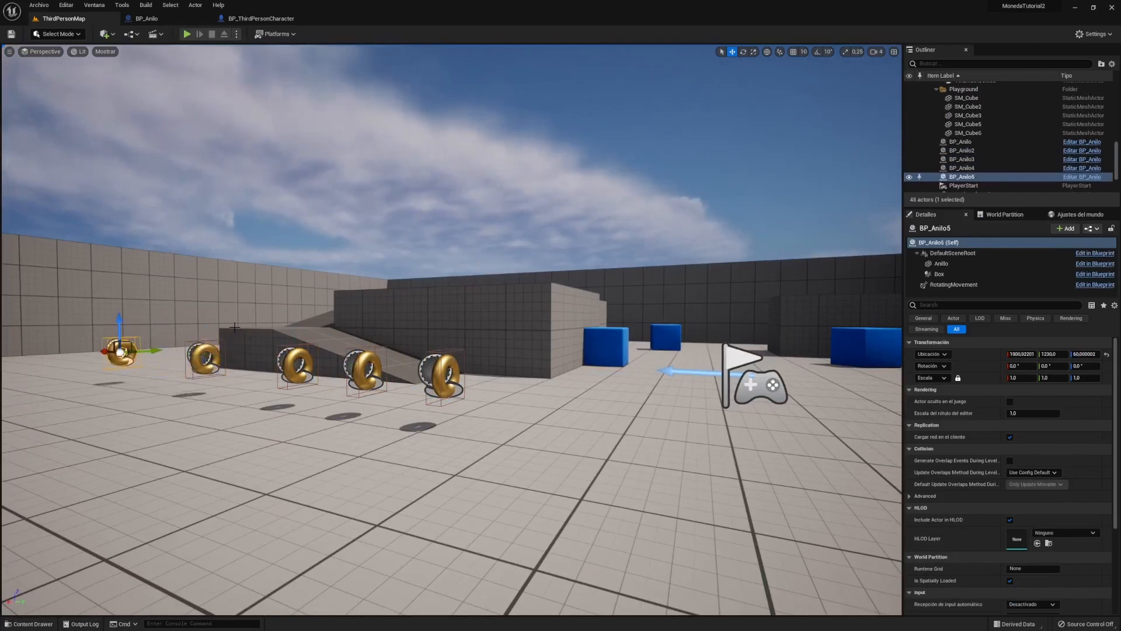
click(187, 34)
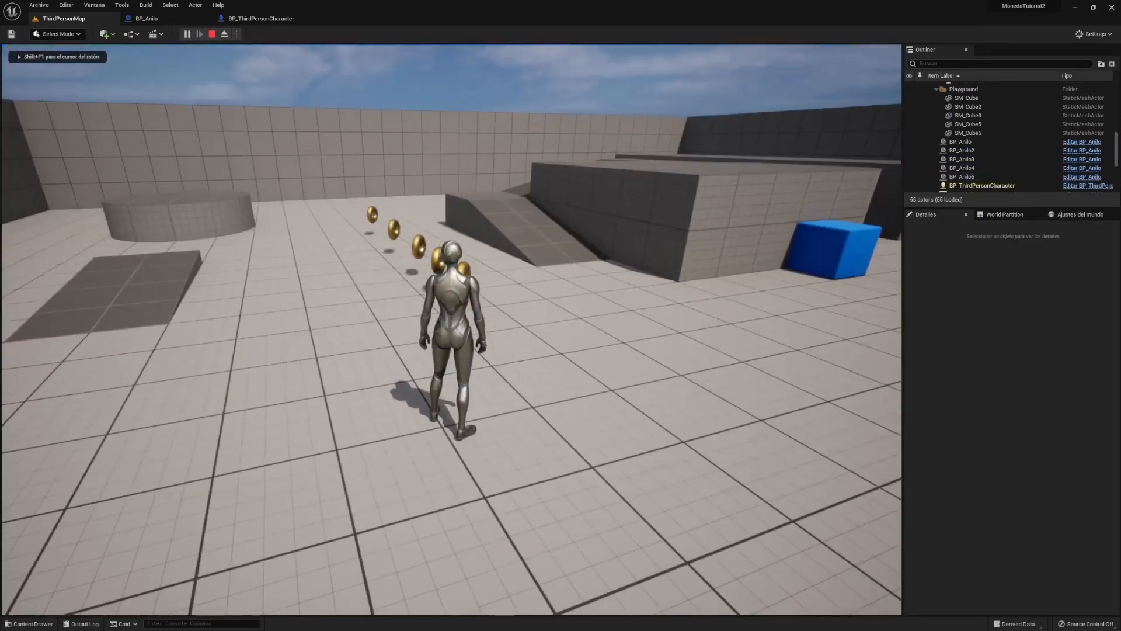
key(w)
key(w)
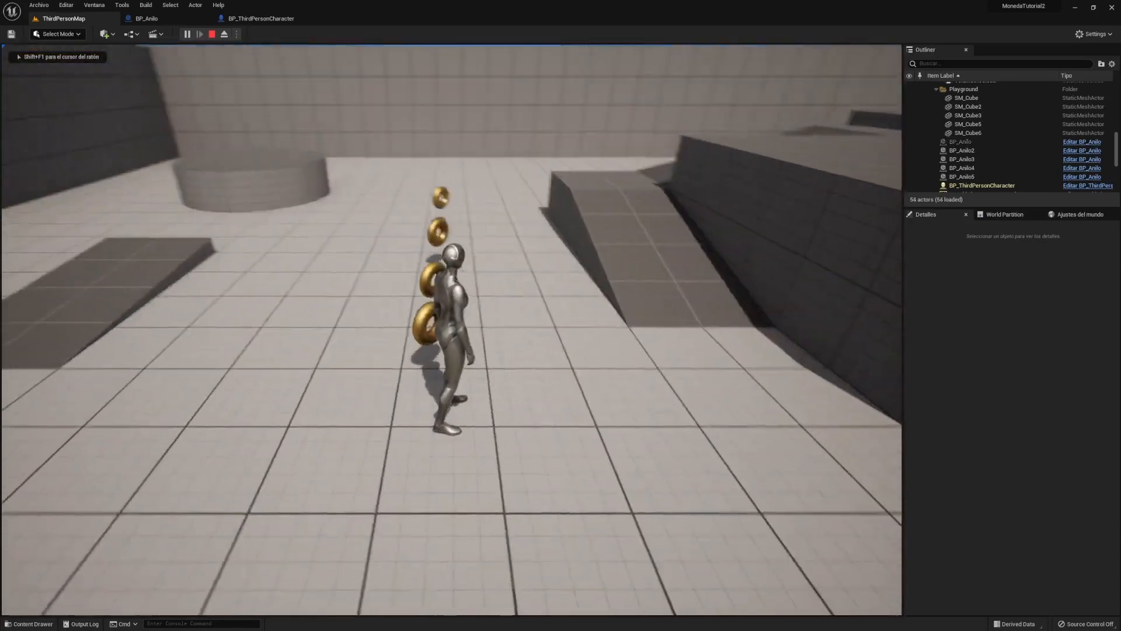
key(w)
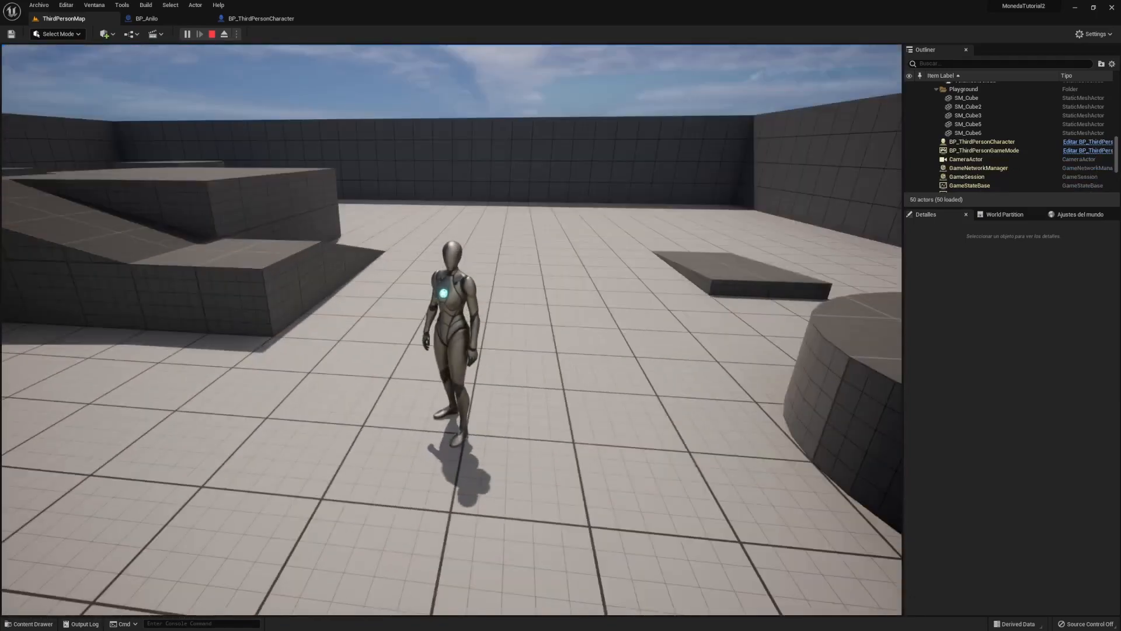
key(Escape)
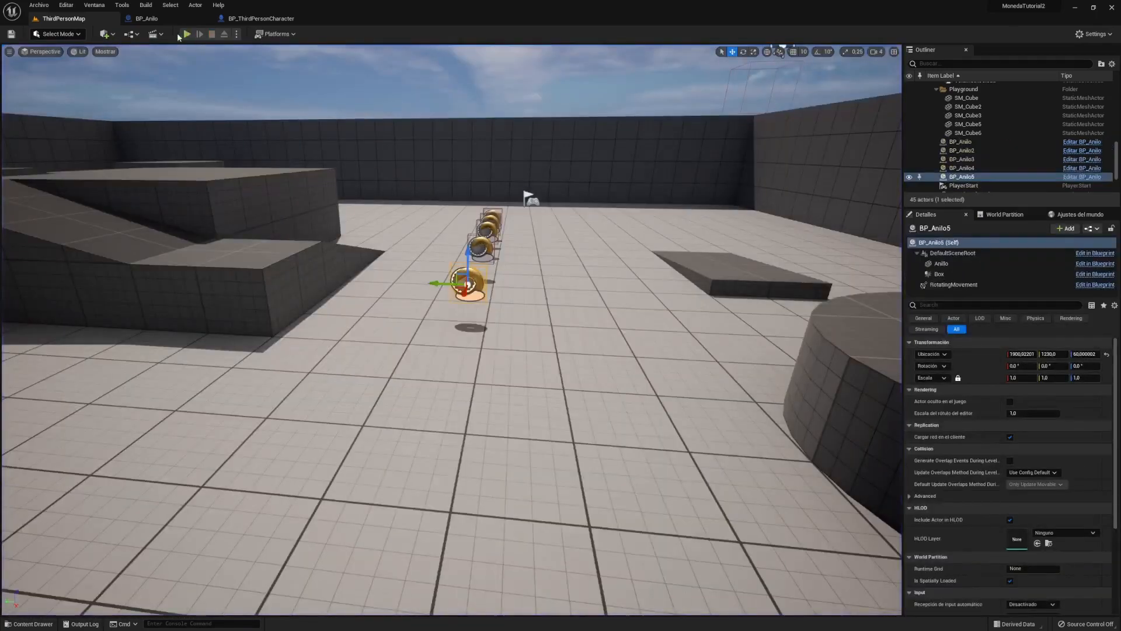
- Play-test again, running the character through every ring until the last one is collected
click(187, 34)
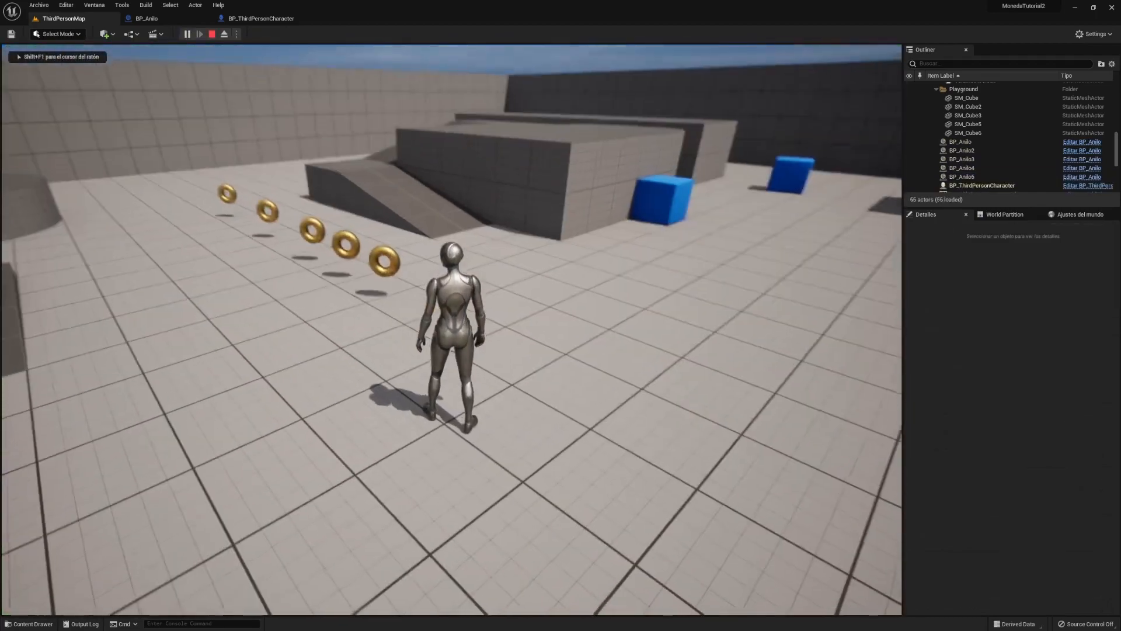
key(w)
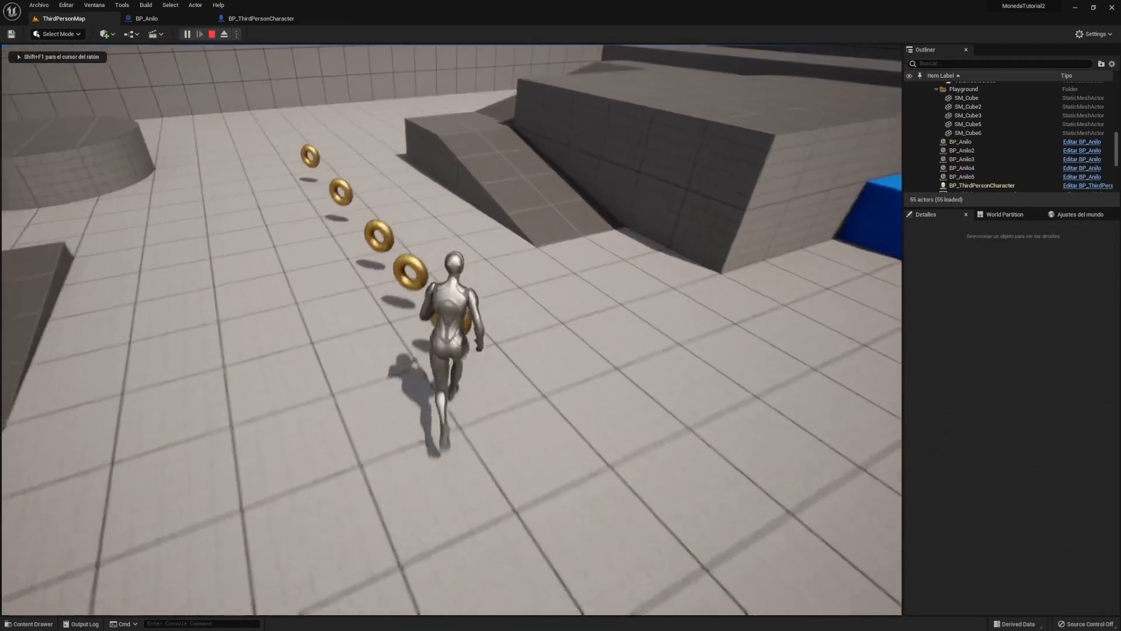
key(w)
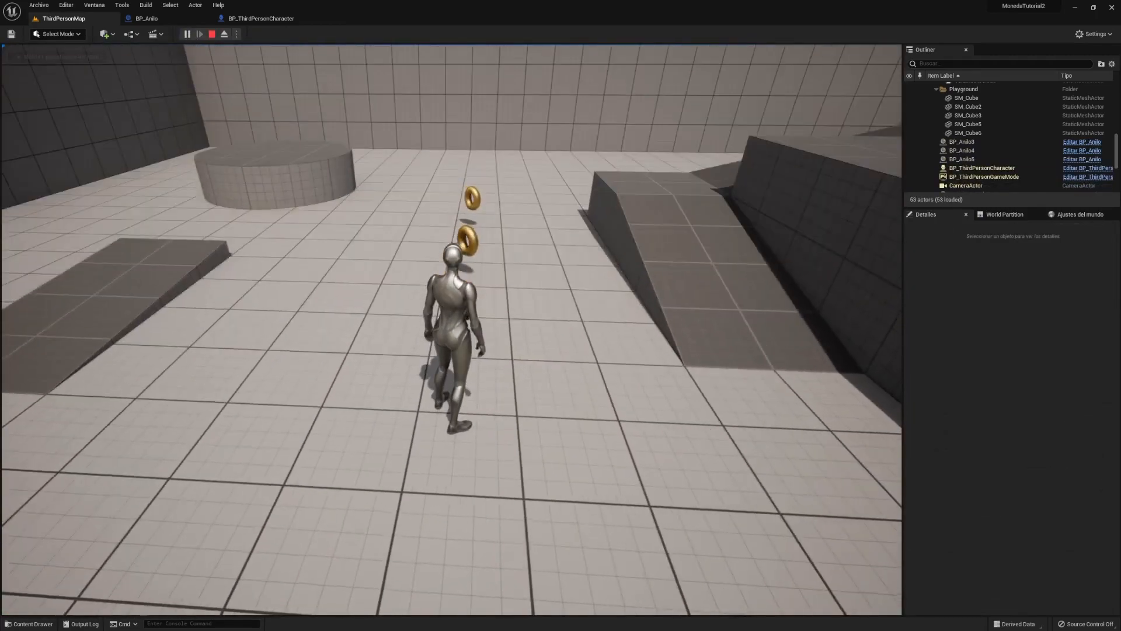
key(w)
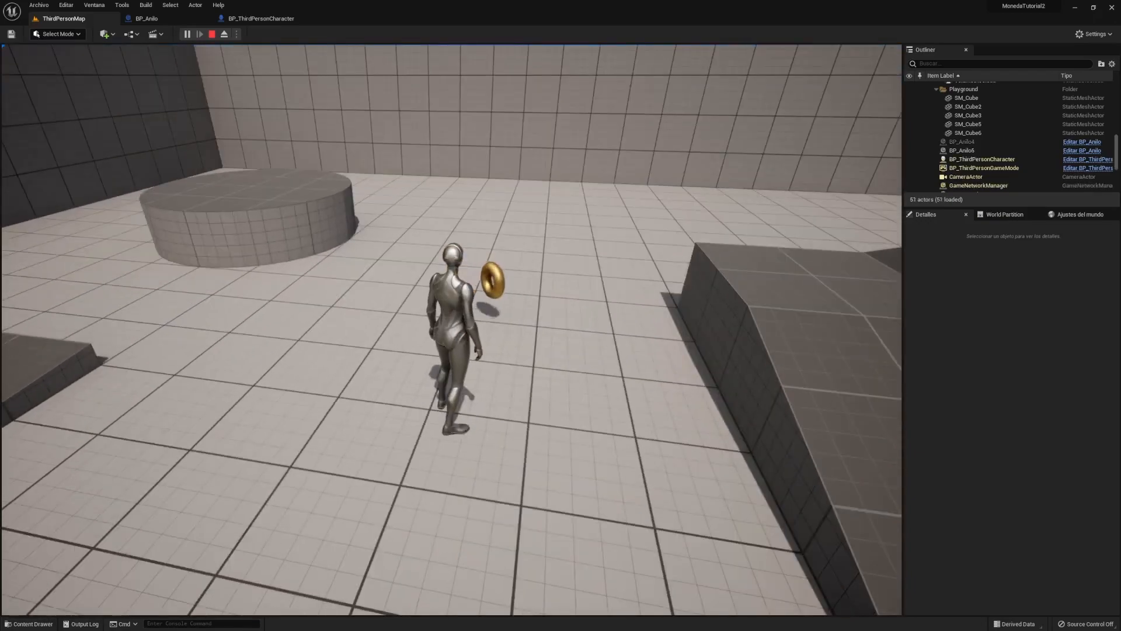
key(w)
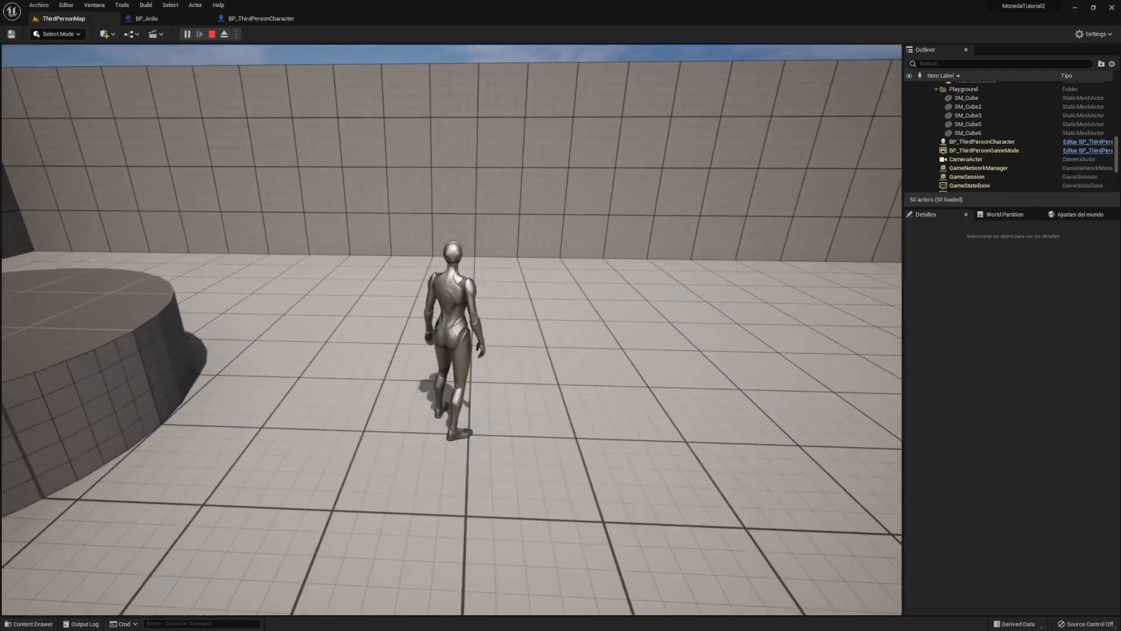
key(Escape)
click(990, 104)
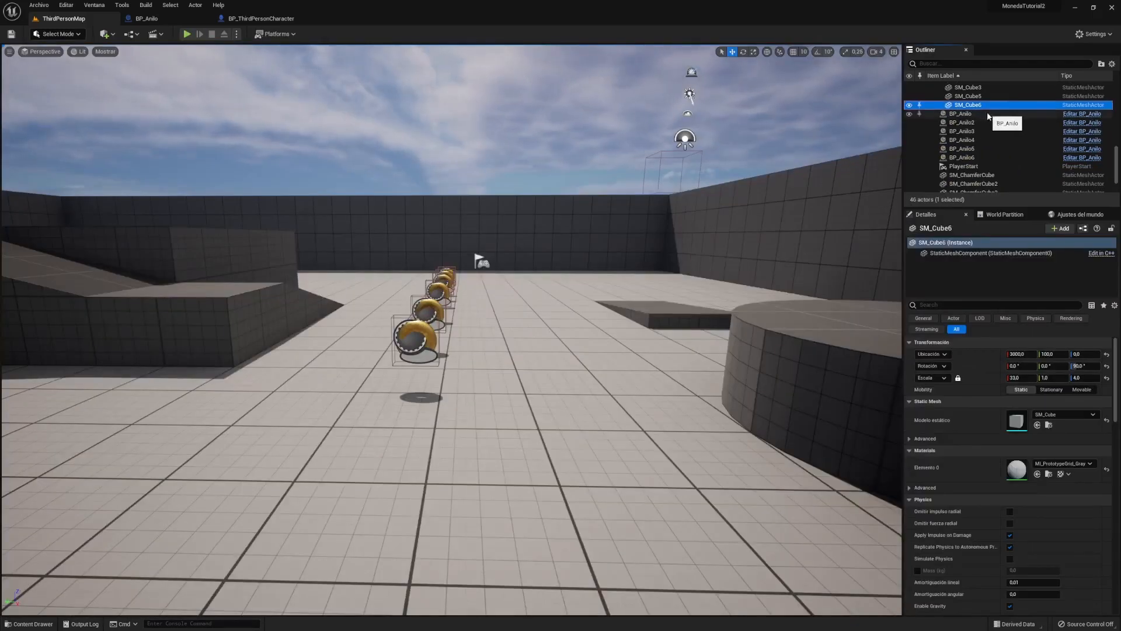
- Check the six BP_Anilo rings in the Outliner, then open BP_ThirdPersonCharacter from the Content Drawer
click(990, 113)
click(995, 122)
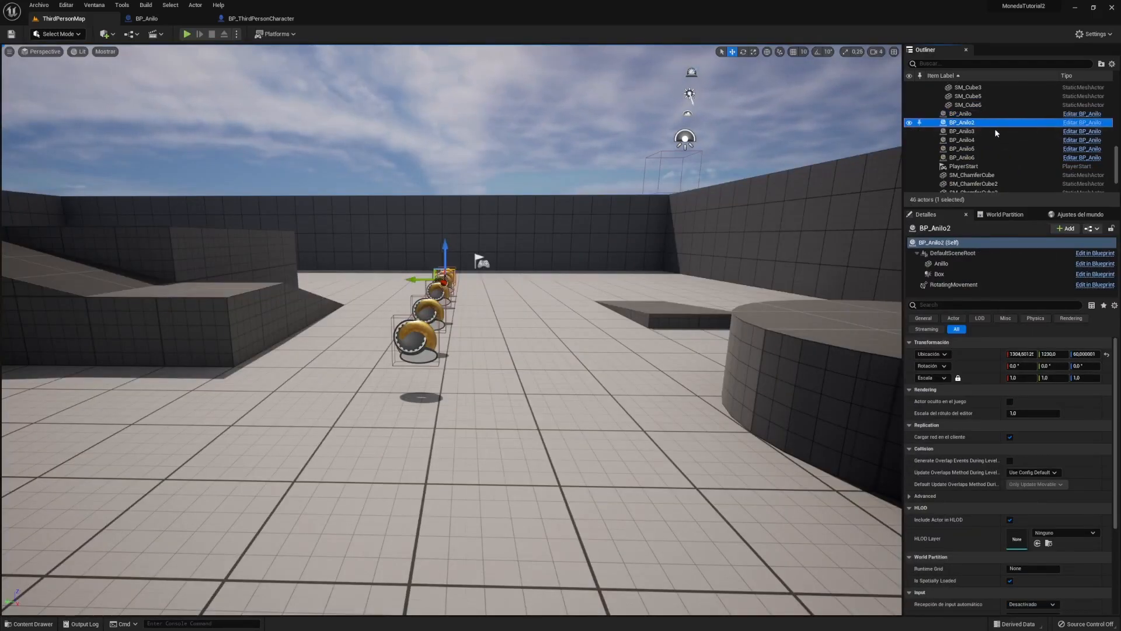
click(996, 132)
click(997, 140)
click(997, 149)
click(999, 158)
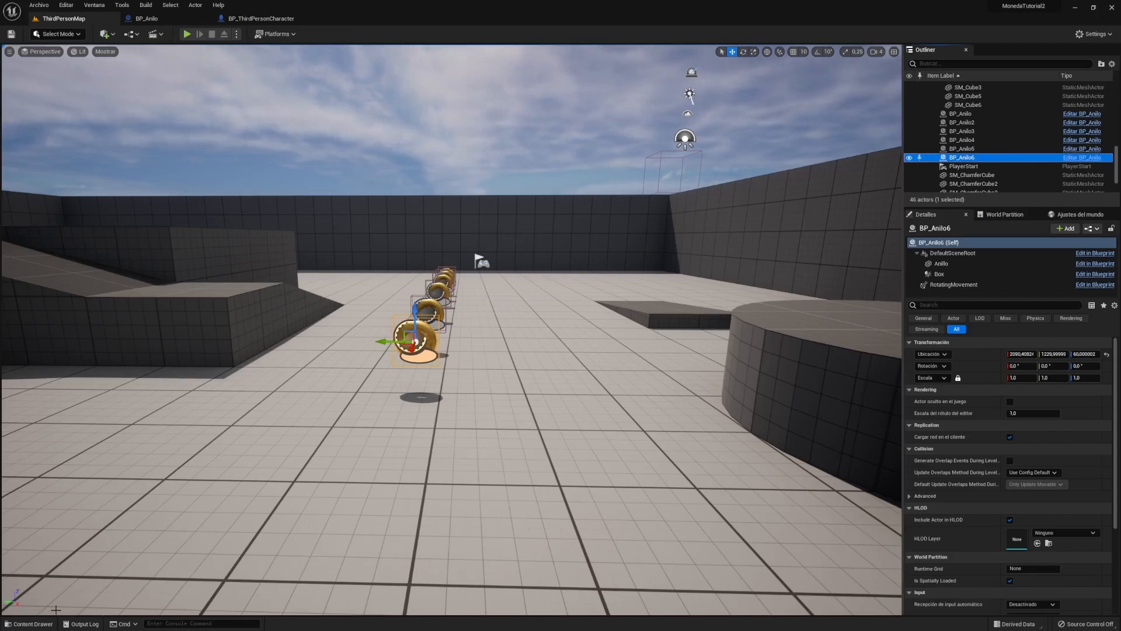
click(26, 625)
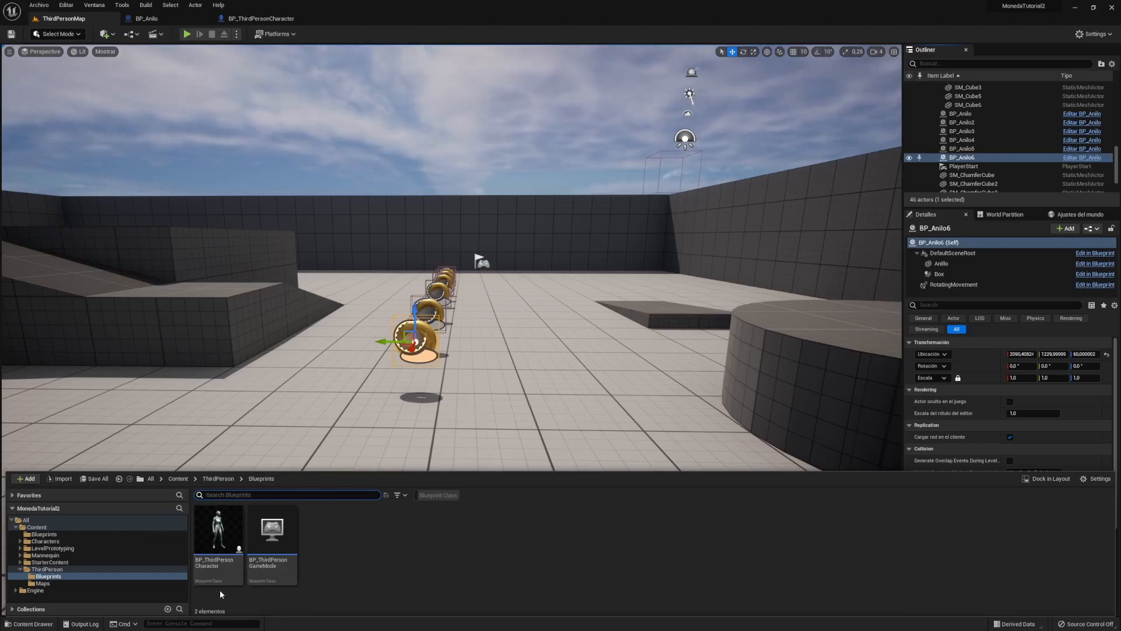
click(261, 19)
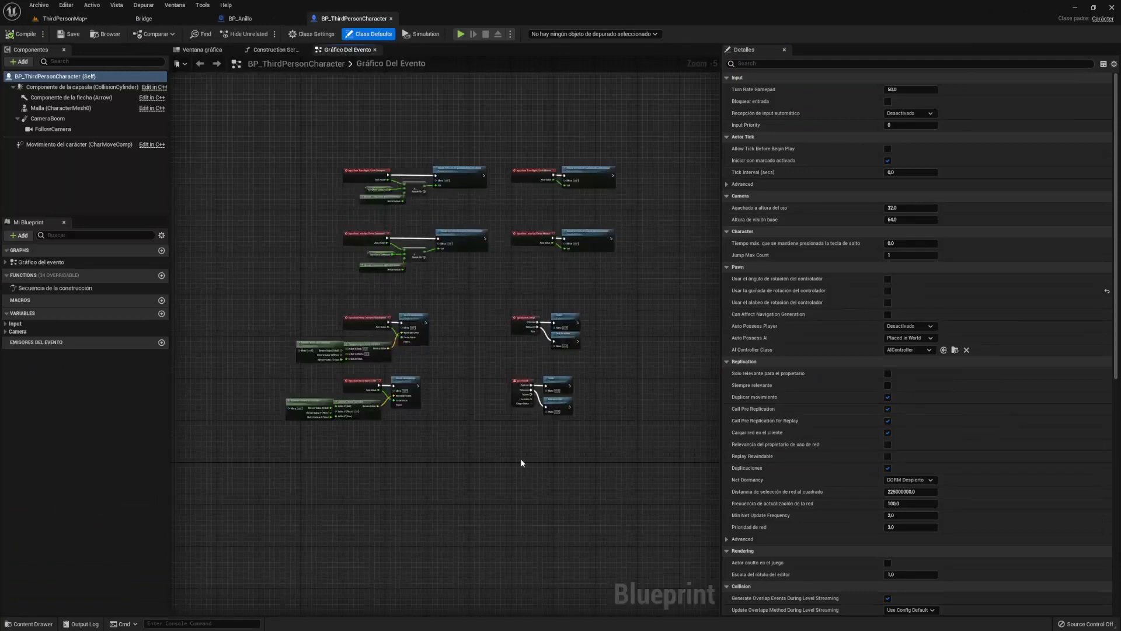
- Shift the character's event graph to leave empty working space beside the existing nodes
drag(237, 122, 667, 464)
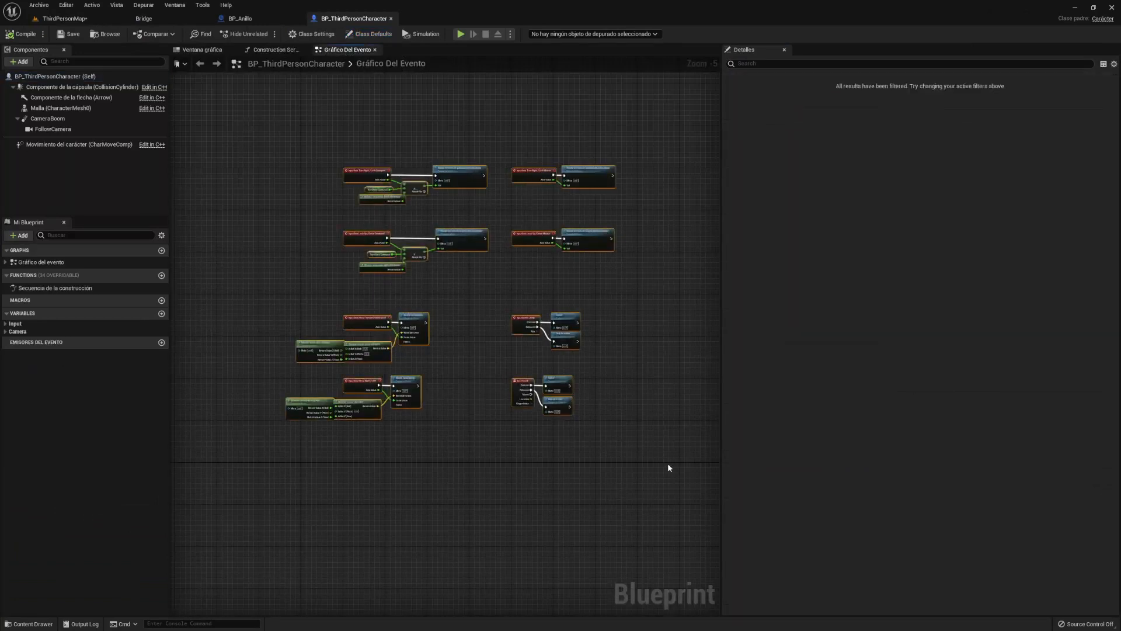
right_drag(488, 493, 456, 226)
scroll(497, 221, up, 2)
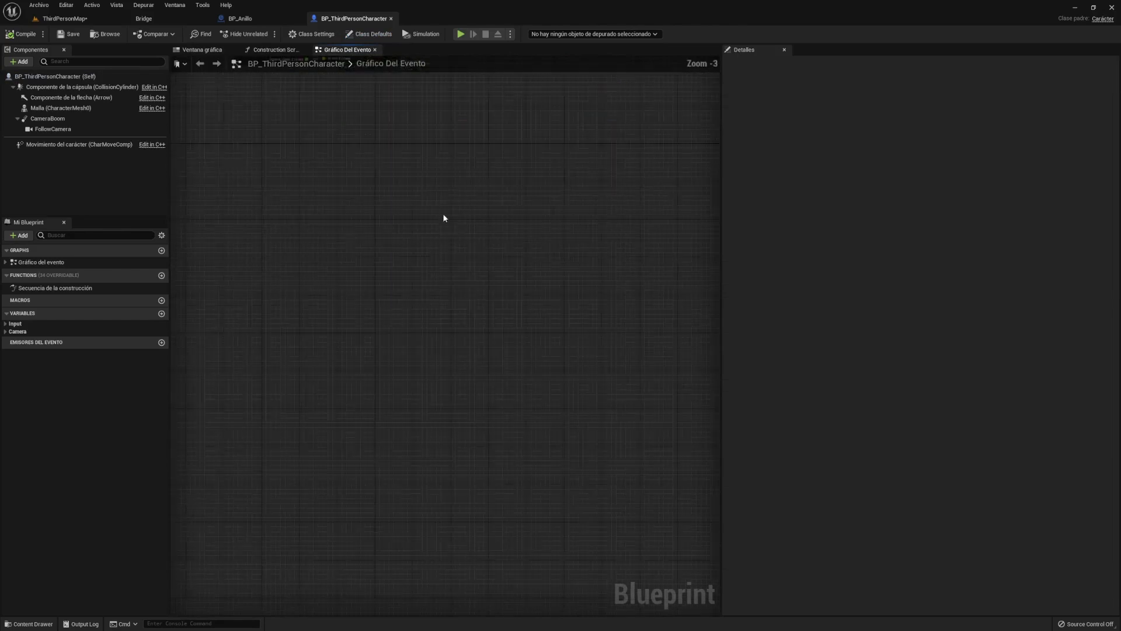
scroll(420, 183, down, 1)
right_drag(413, 173, 512, 251)
scroll(452, 257, up, 3)
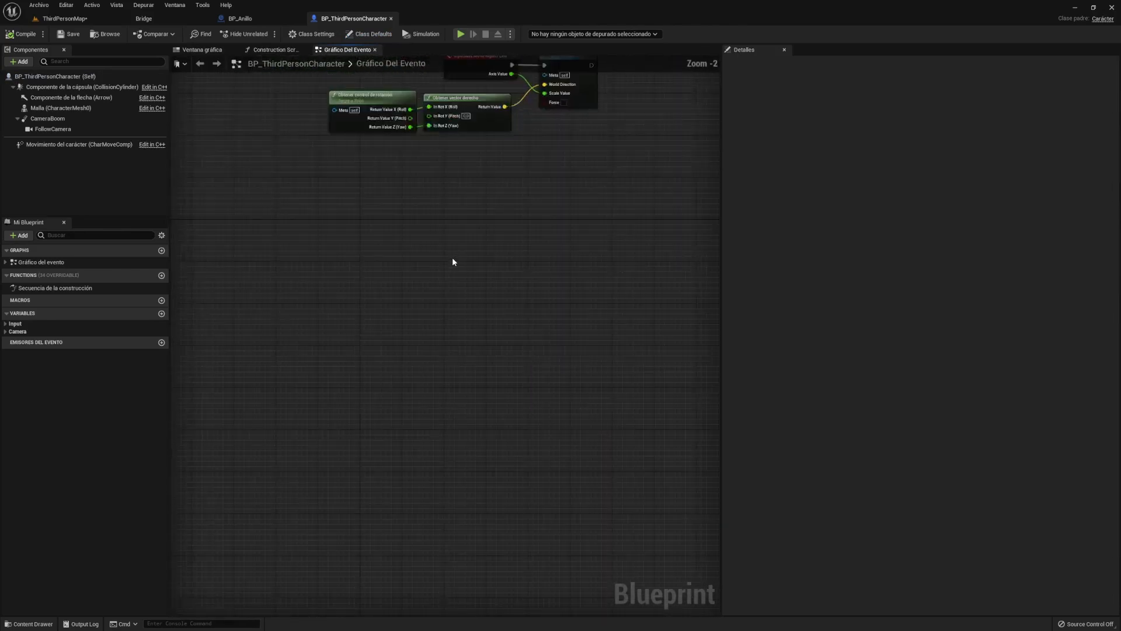
right_drag(435, 243, 485, 227)
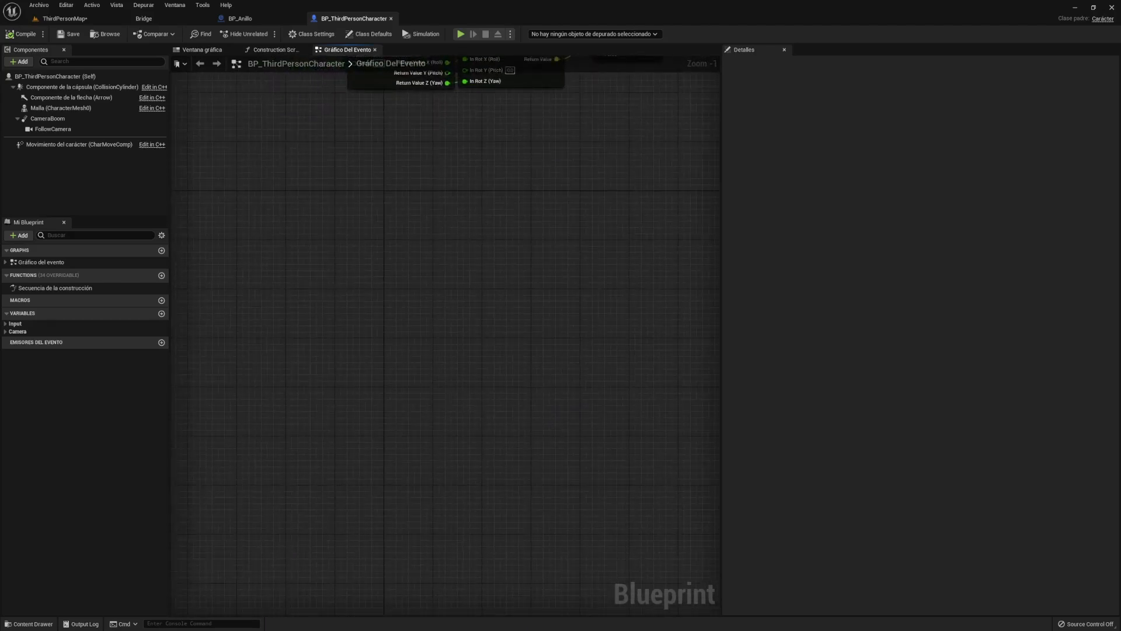
right_drag(298, 267, 295, 265)
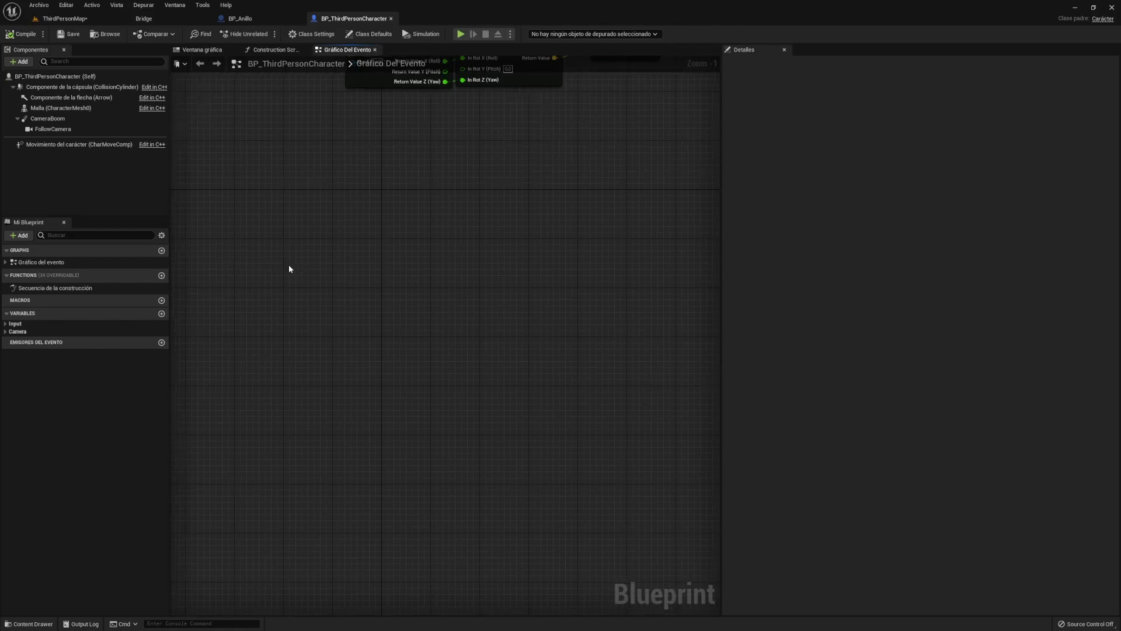
- Add an Event ActorBeginOverlap node by searching 'begi' in the blueprint actions
right_click(289, 269)
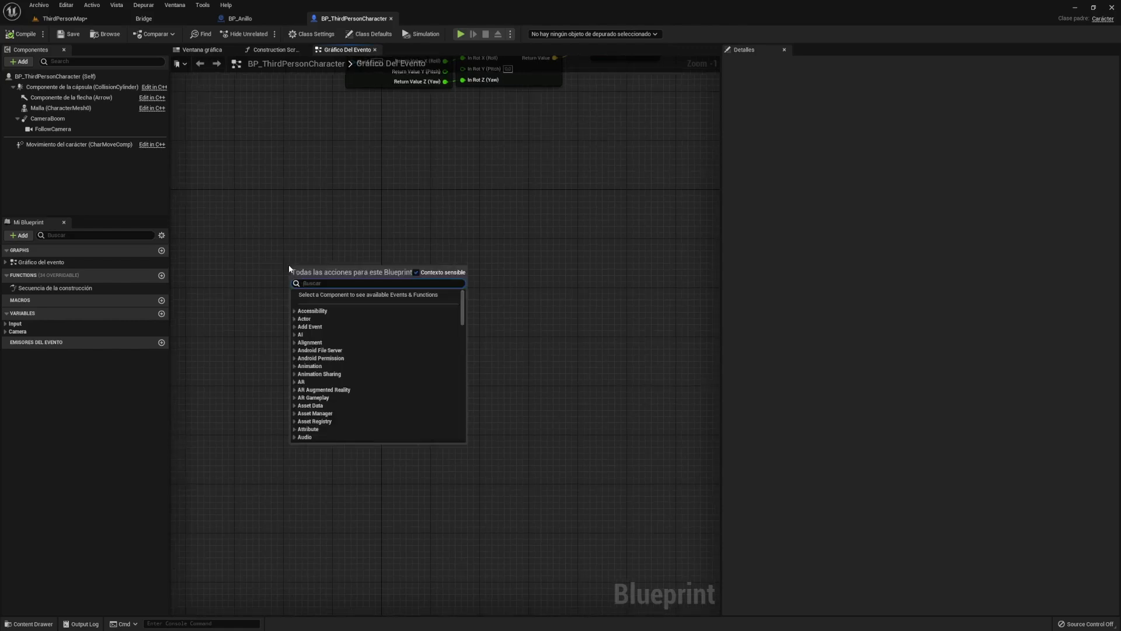
text(actor ne)
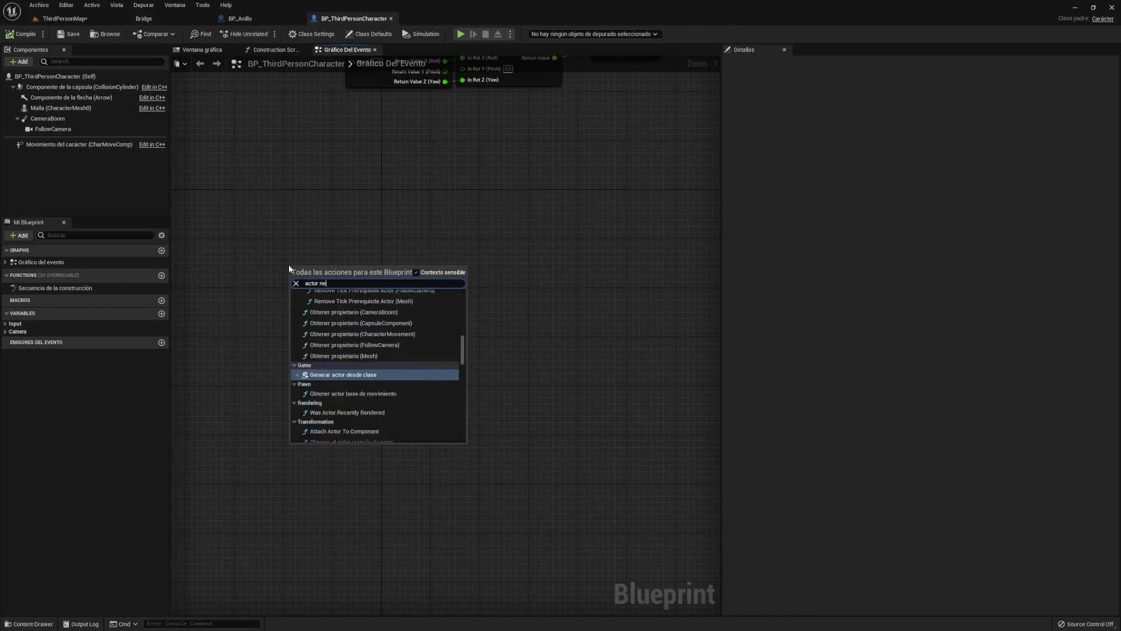
key(BackSpace)
key(BackSpace)
text(begi)
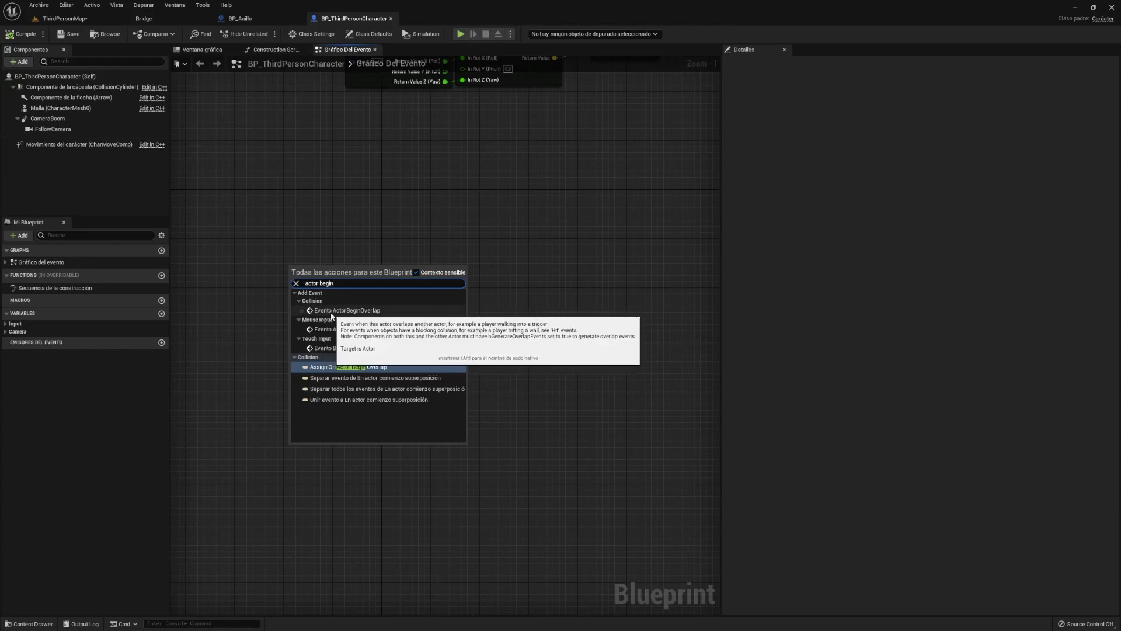
click(356, 311)
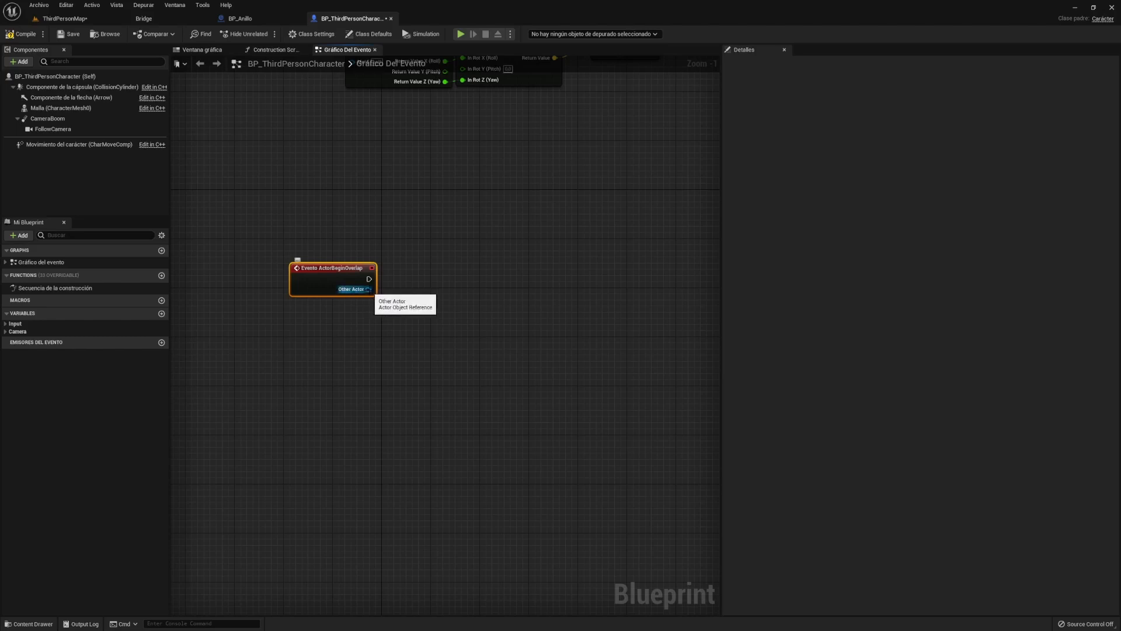
- From the Other Actor pin, add a Cast to BP_Anillo node found by searching 'anillo'
drag(368, 289, 444, 263)
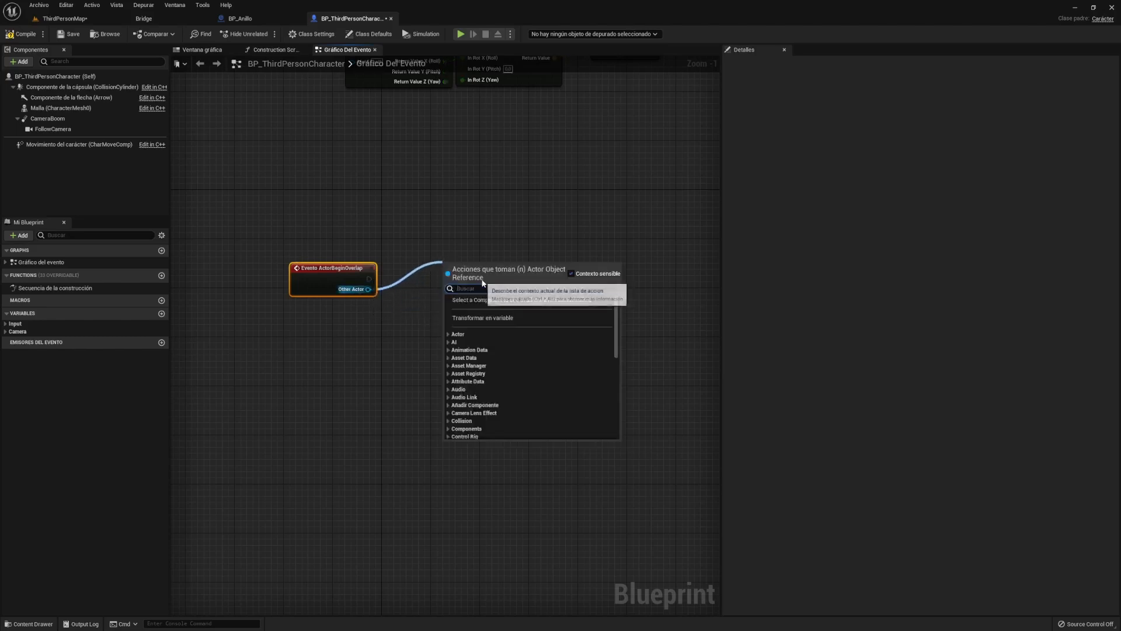
text(anillo)
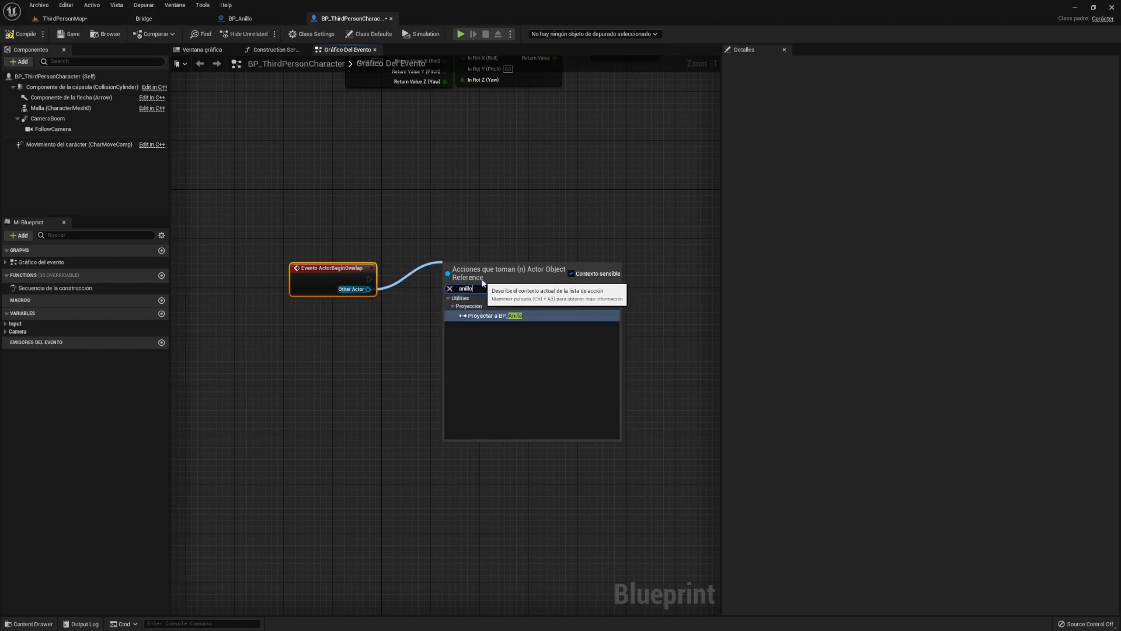
click(493, 321)
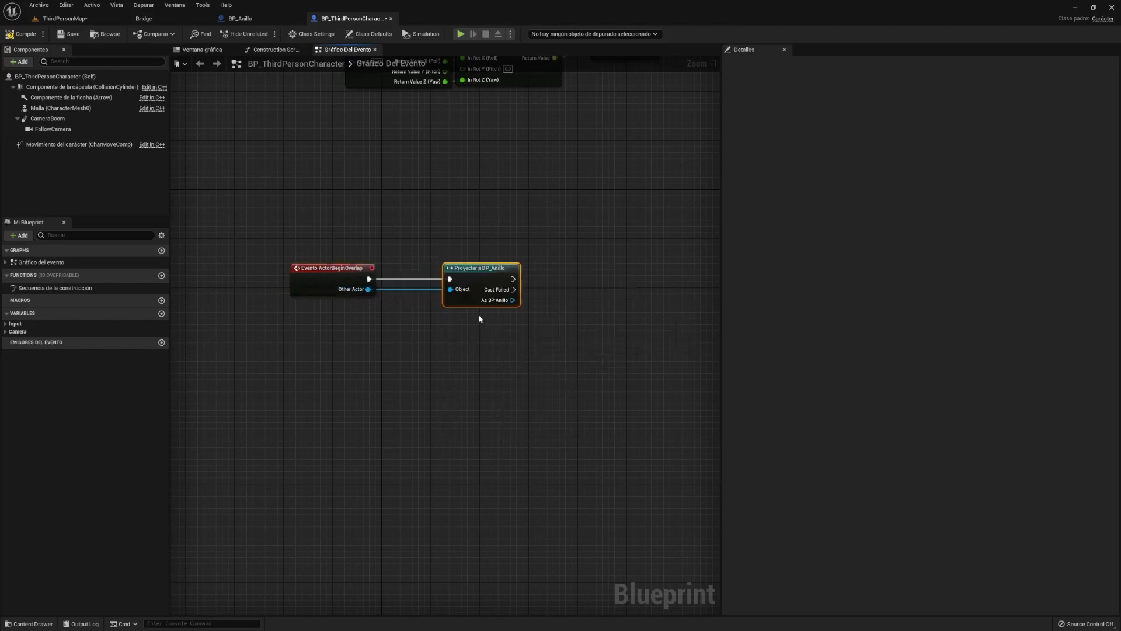
click(482, 347)
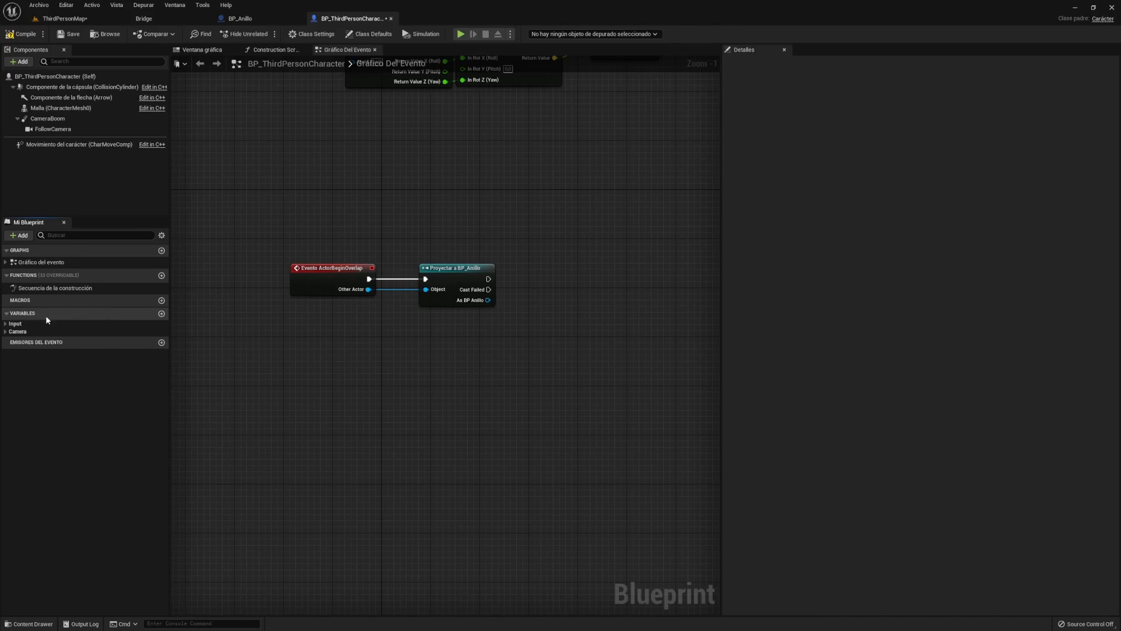
- Add an Integer variable named Puntuacion and place a Get Puntuacion node below the cast
click(161, 314)
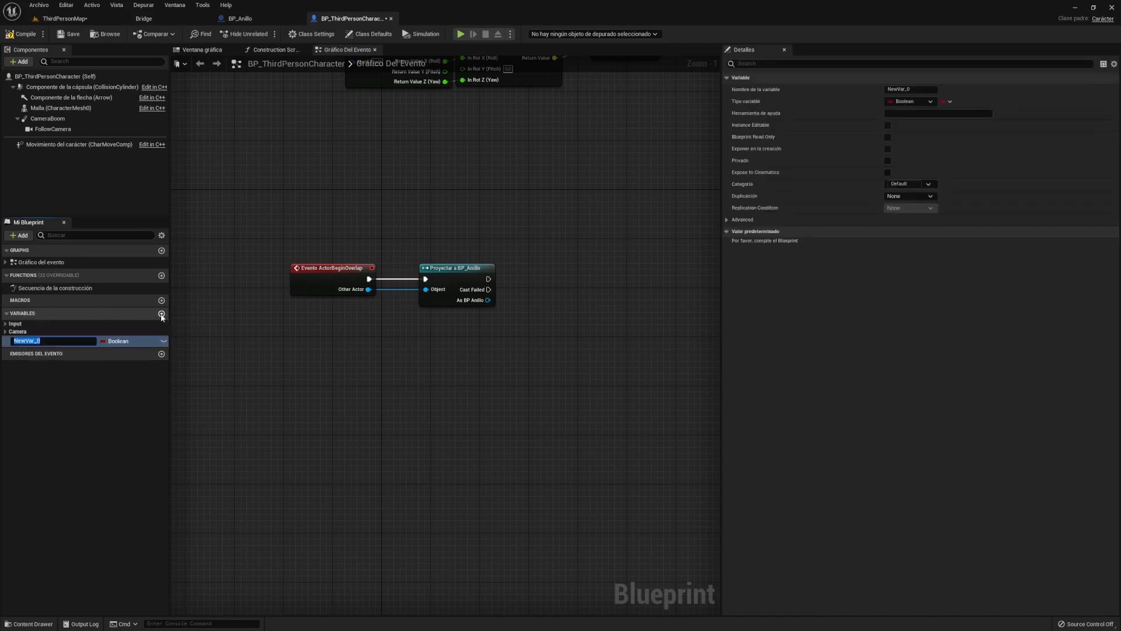
key(BackSpace)
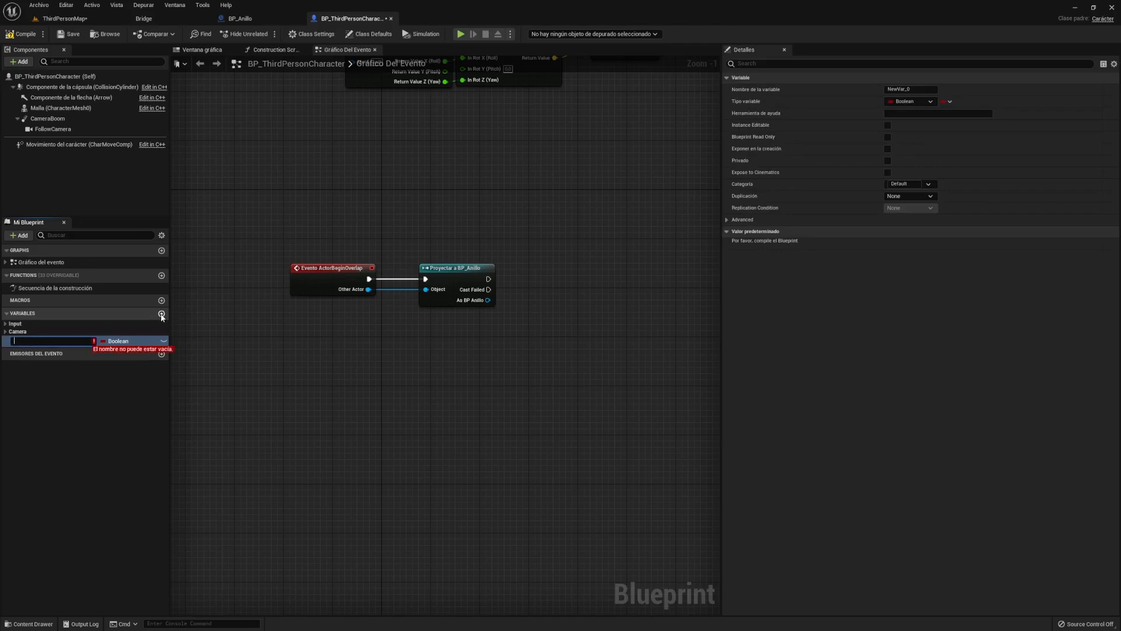
text(Puntuacion)
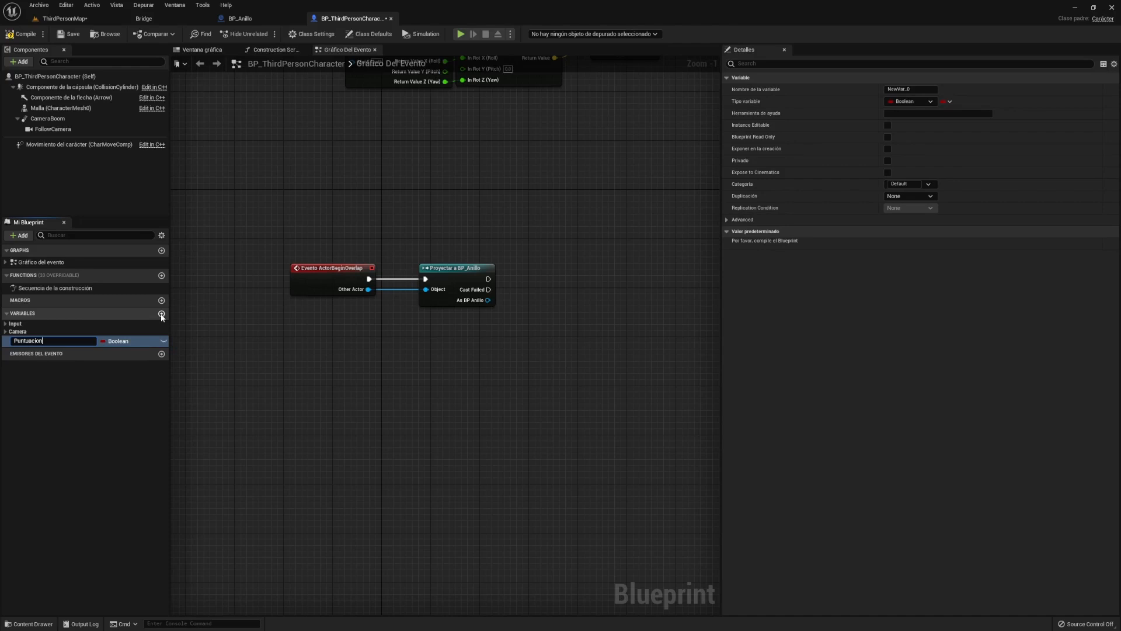
key(Return)
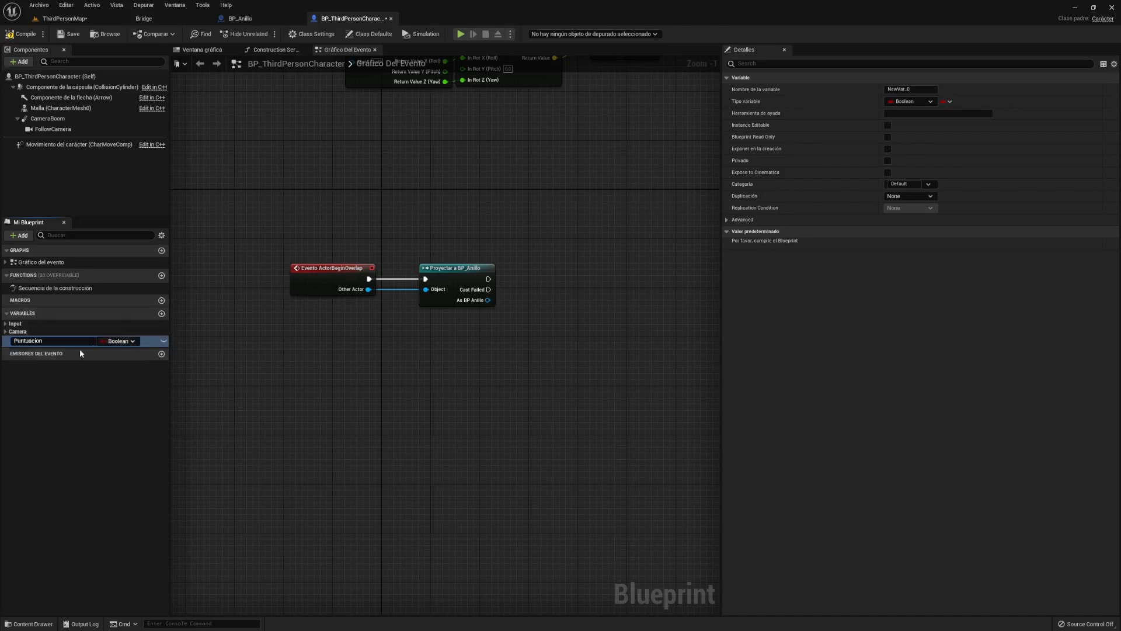
click(125, 341)
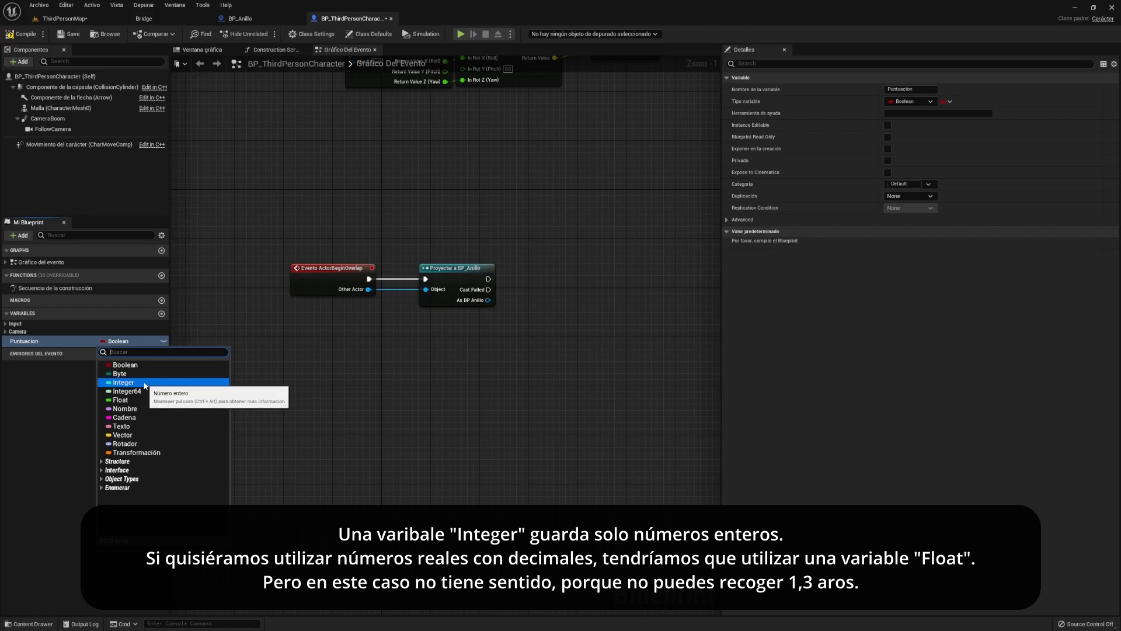
click(144, 383)
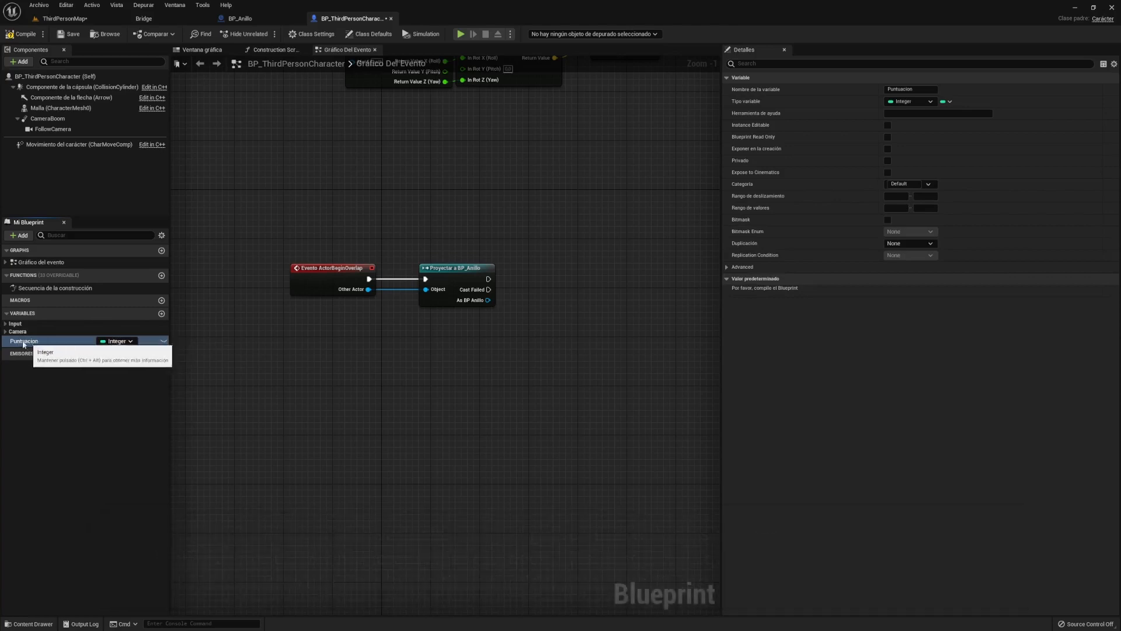
drag(20, 342, 397, 371)
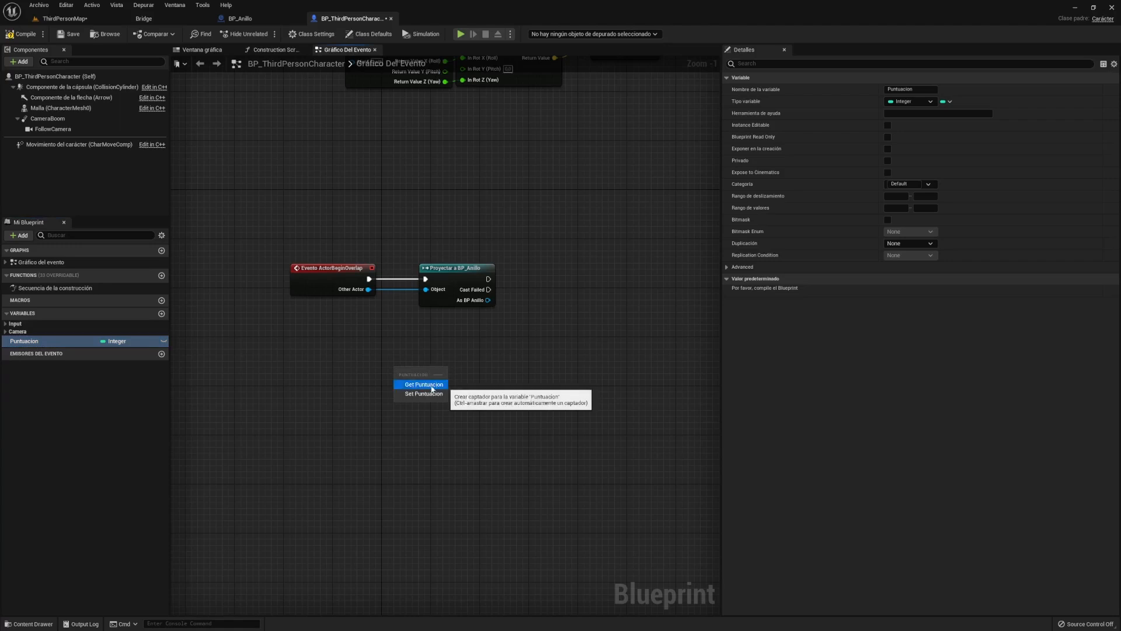
click(424, 385)
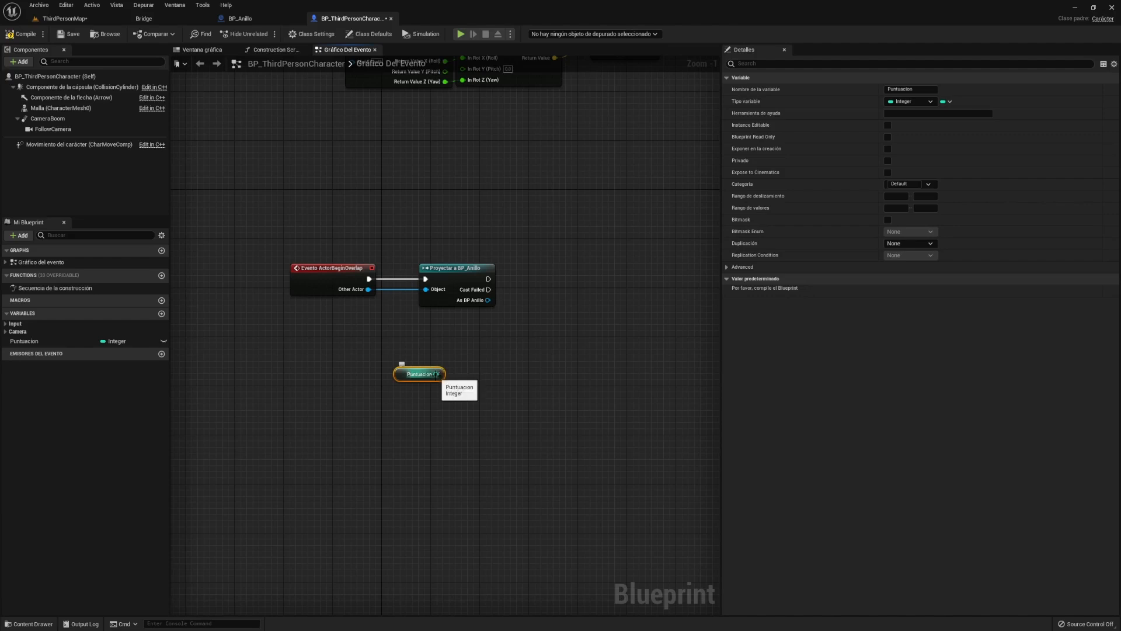
- Add an Increment Int (++) node on Puntuacion, executed after the successful BP_Anillo cast
drag(436, 374, 497, 342)
text(++)
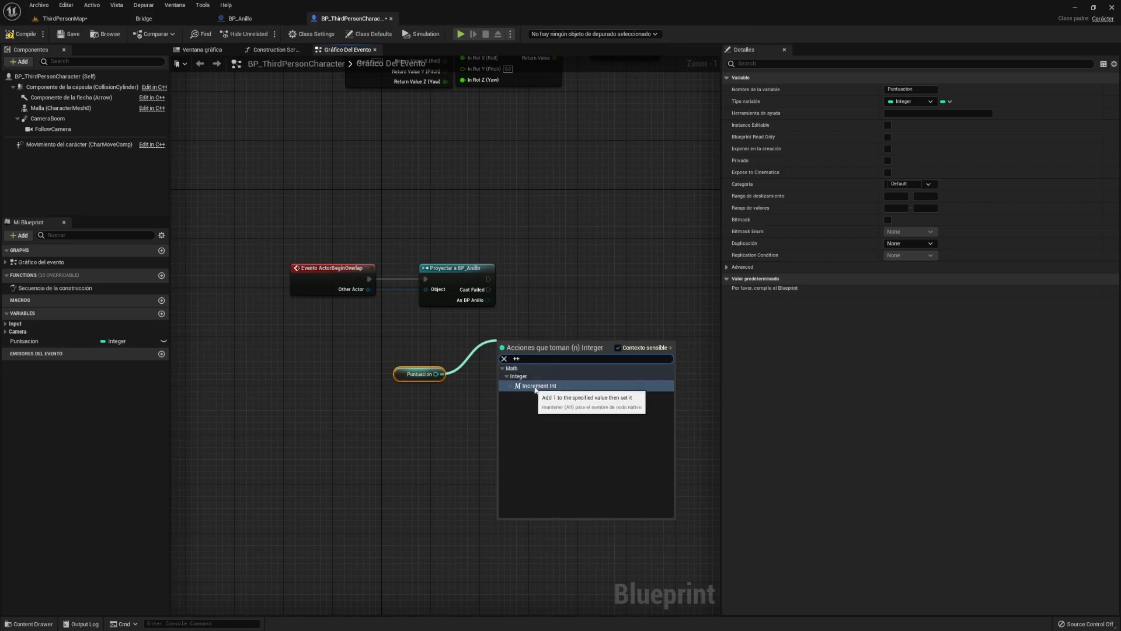
click(547, 388)
drag(520, 354, 551, 287)
click(407, 371)
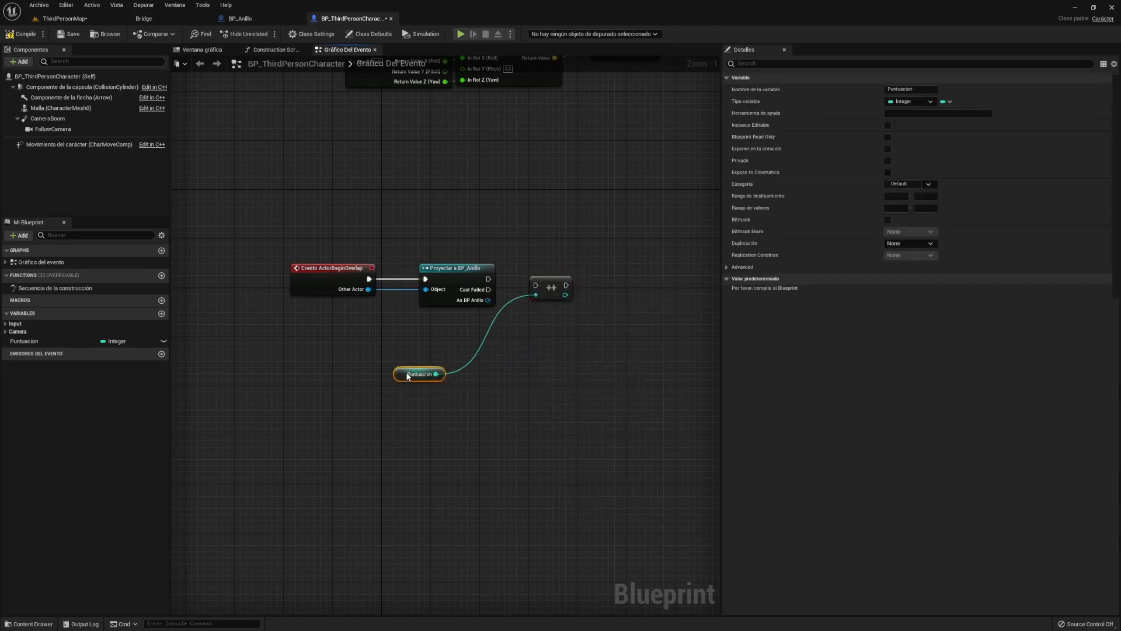
drag(407, 372, 455, 360)
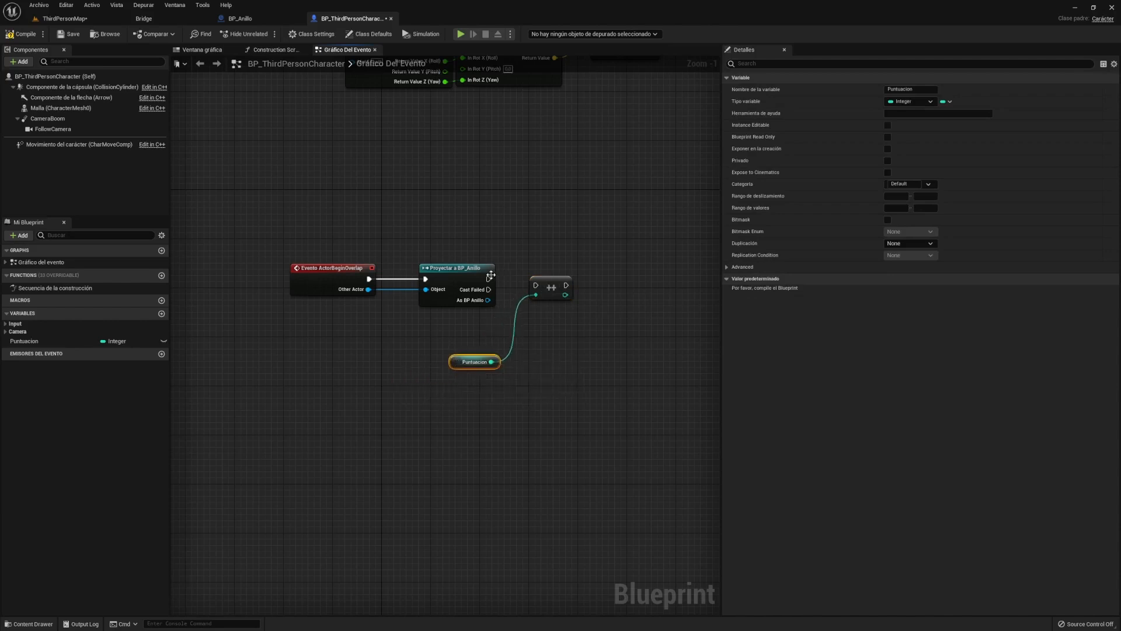
drag(488, 278, 560, 277)
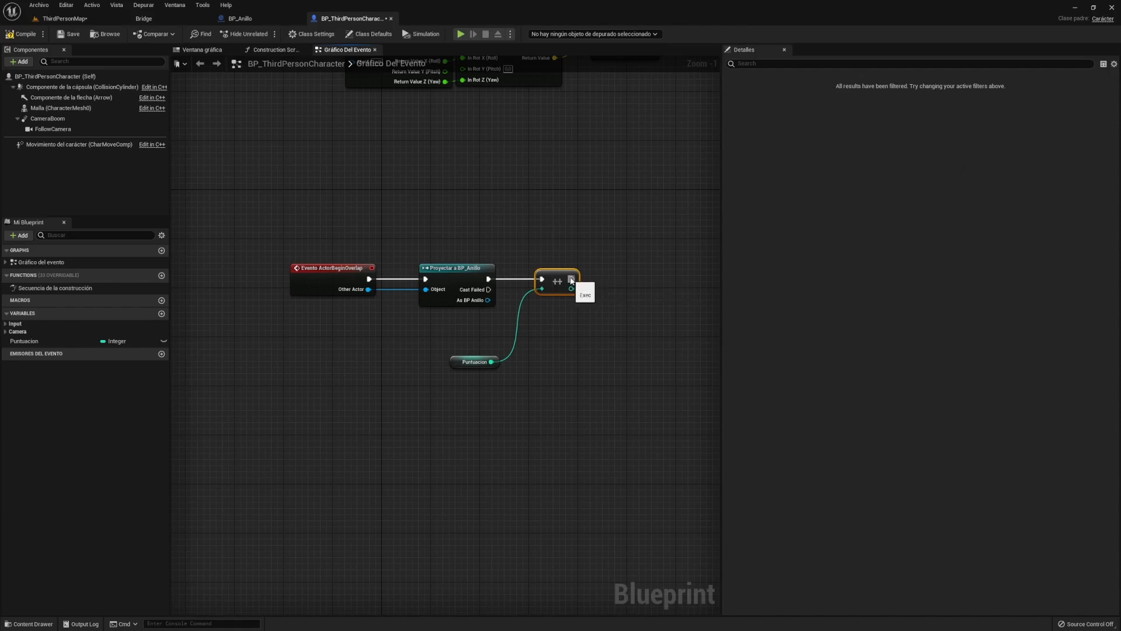
drag(572, 279, 643, 266)
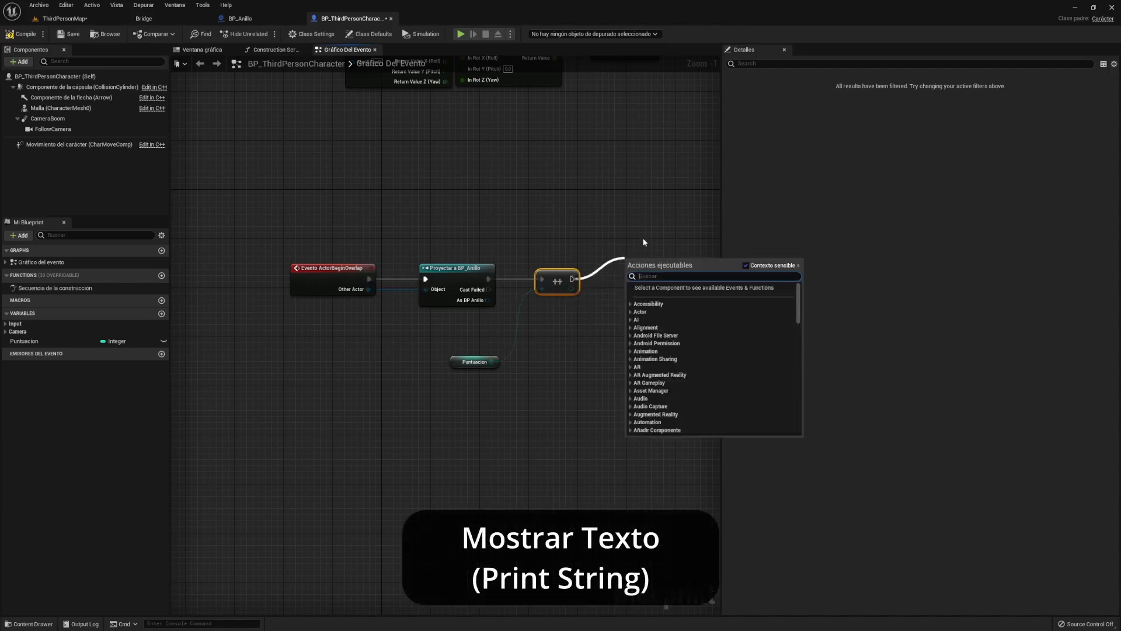
- Add a Mostrar texto (Print String) node after the increment, fed the converted Puntuacion result
text(mostrar)
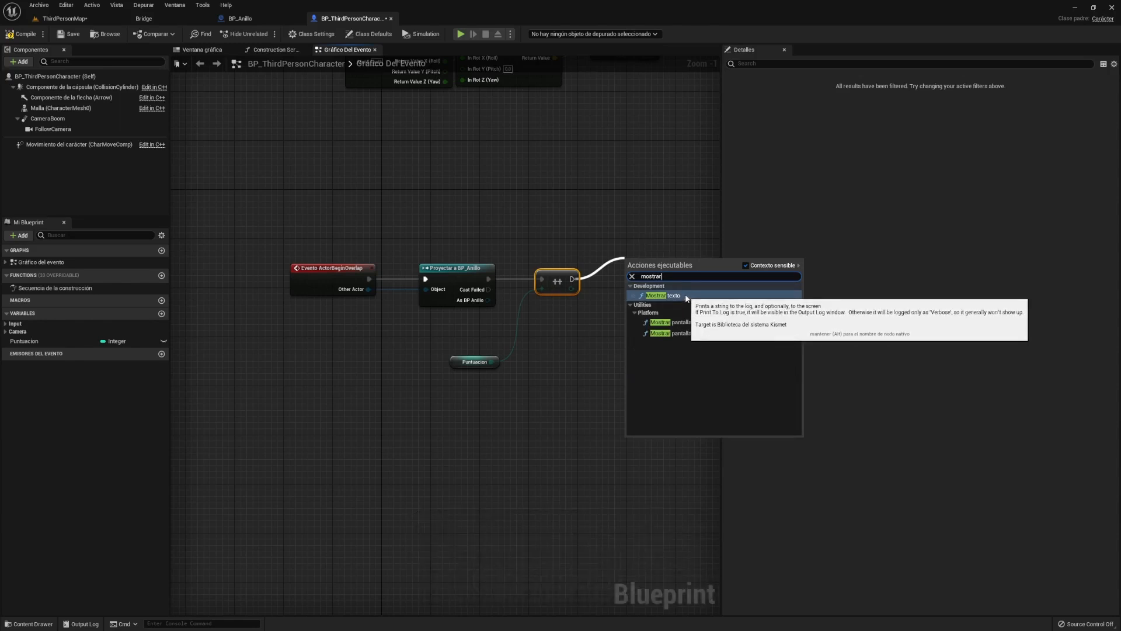
click(686, 297)
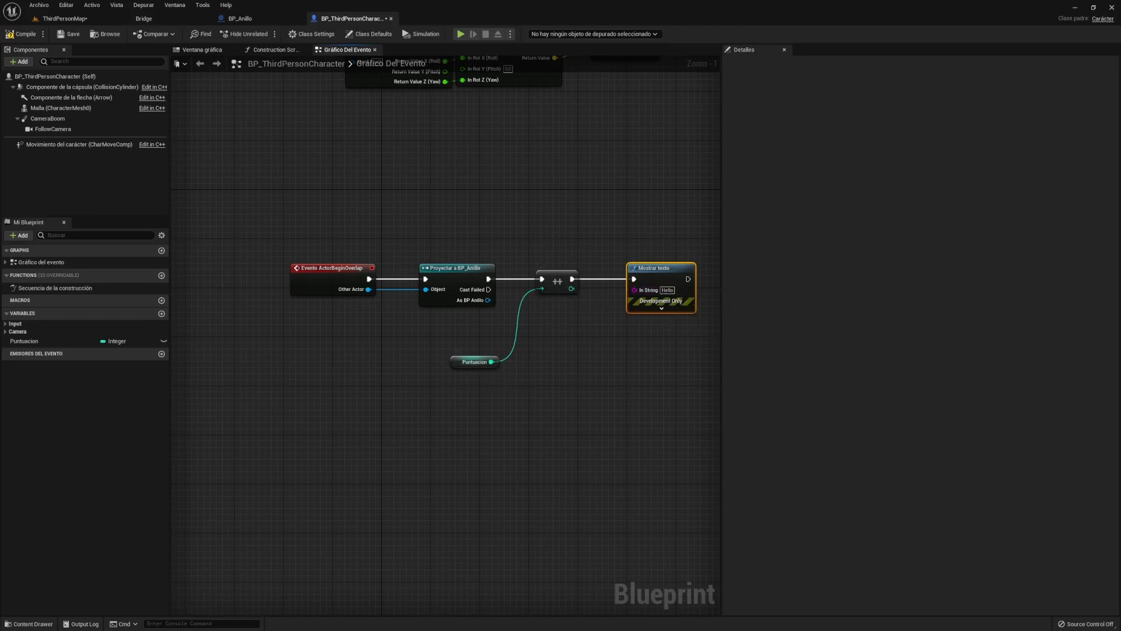
drag(571, 289, 601, 331)
- Arrange the conversion and print nodes neatly and center the finished chain
drag(641, 269, 671, 268)
right_drag(671, 254, 586, 241)
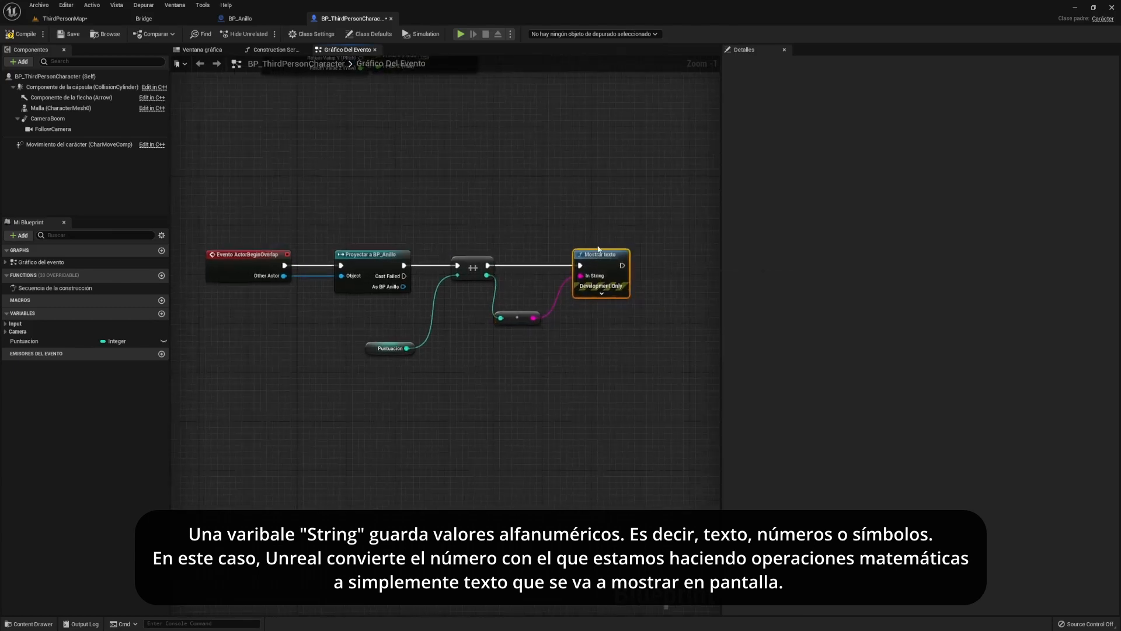
click(531, 317)
drag(531, 317, 542, 317)
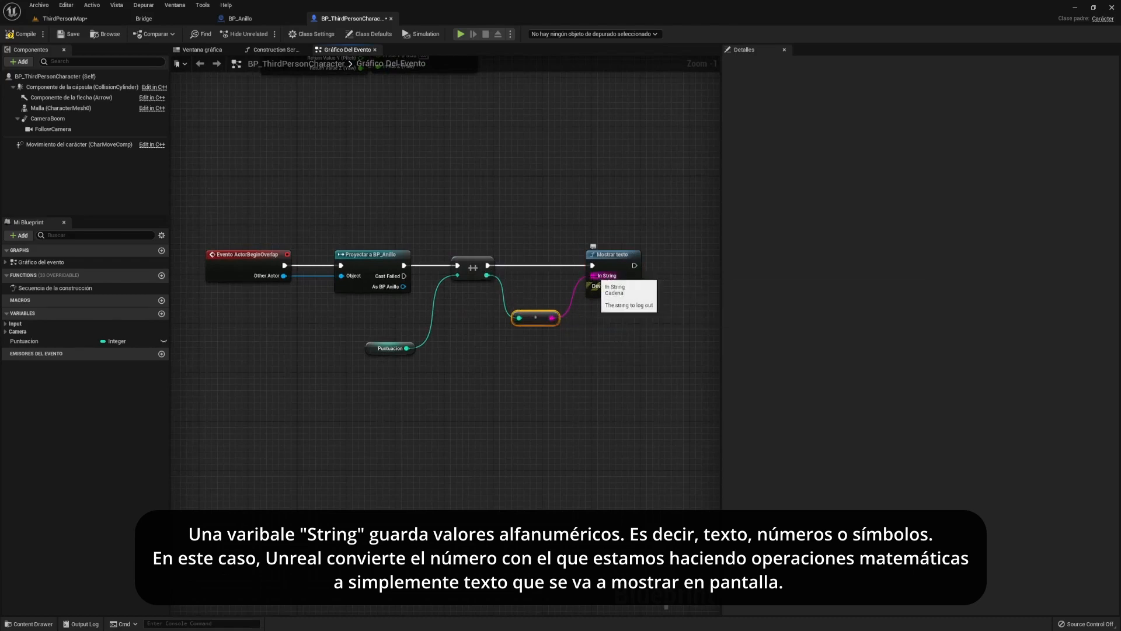
click(538, 299)
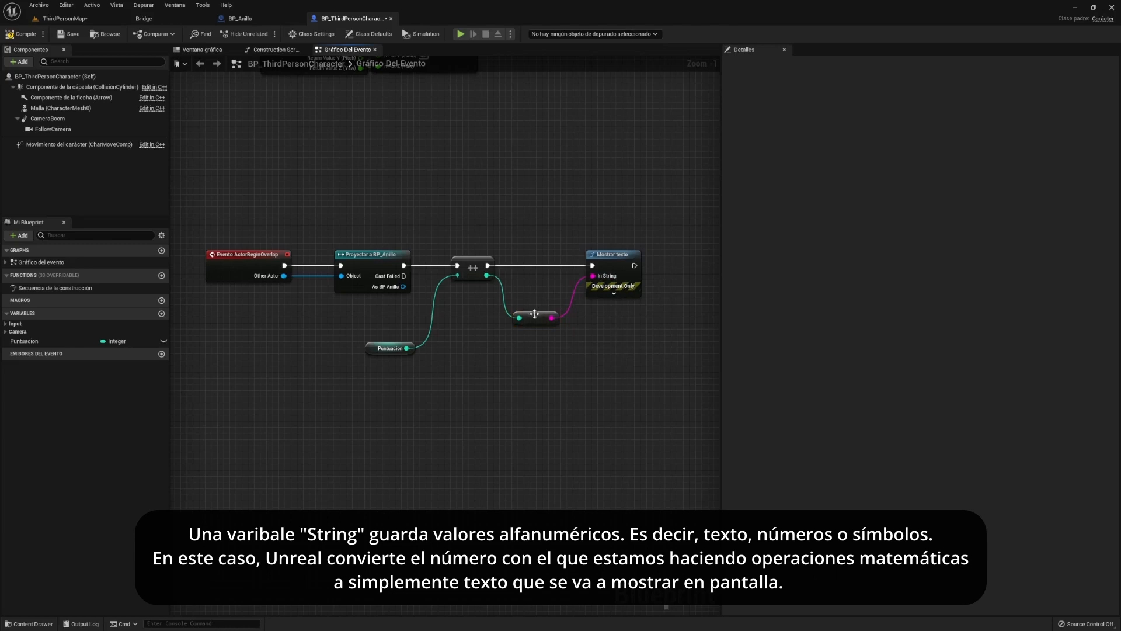
right_drag(519, 285, 545, 309)
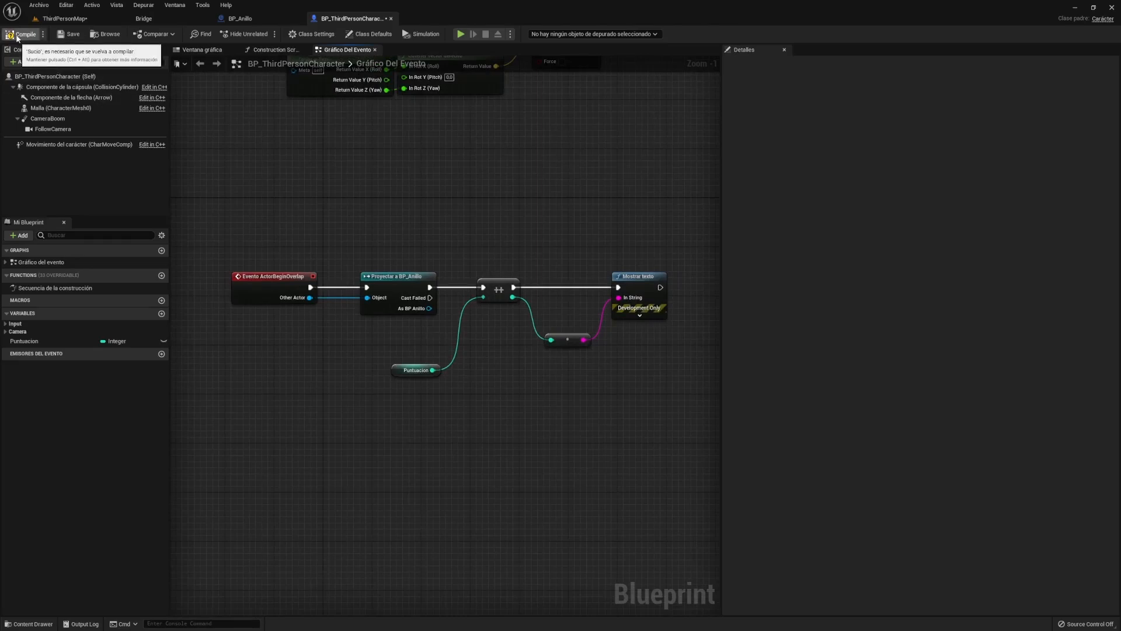
- Compile and save all, then play the level to collect the gold rings
click(40, 4)
click(55, 47)
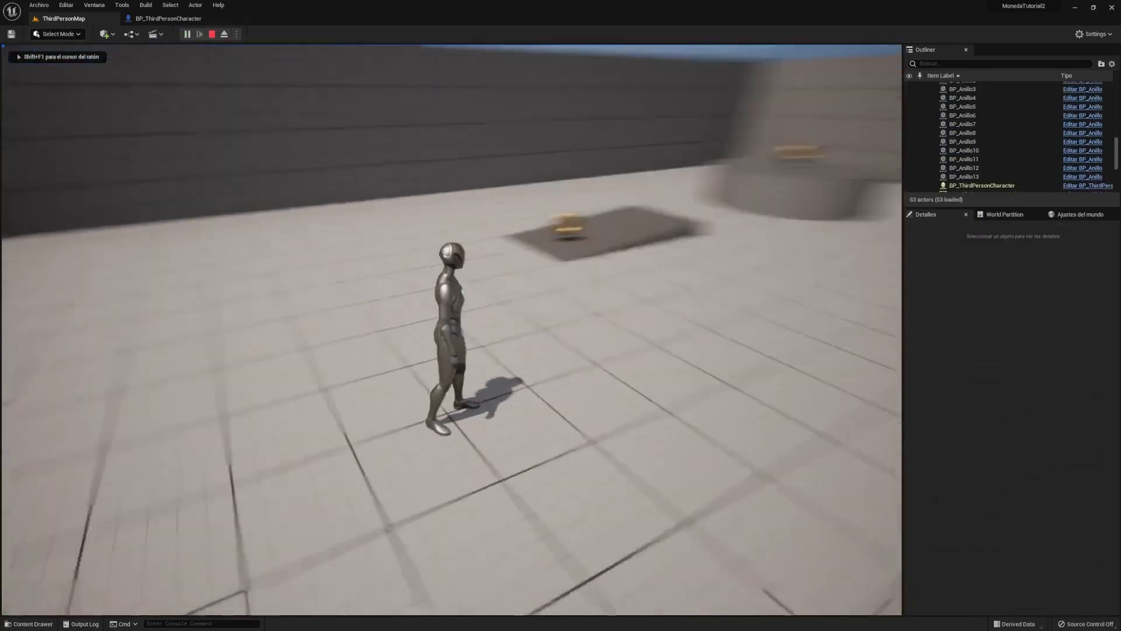
key(w)
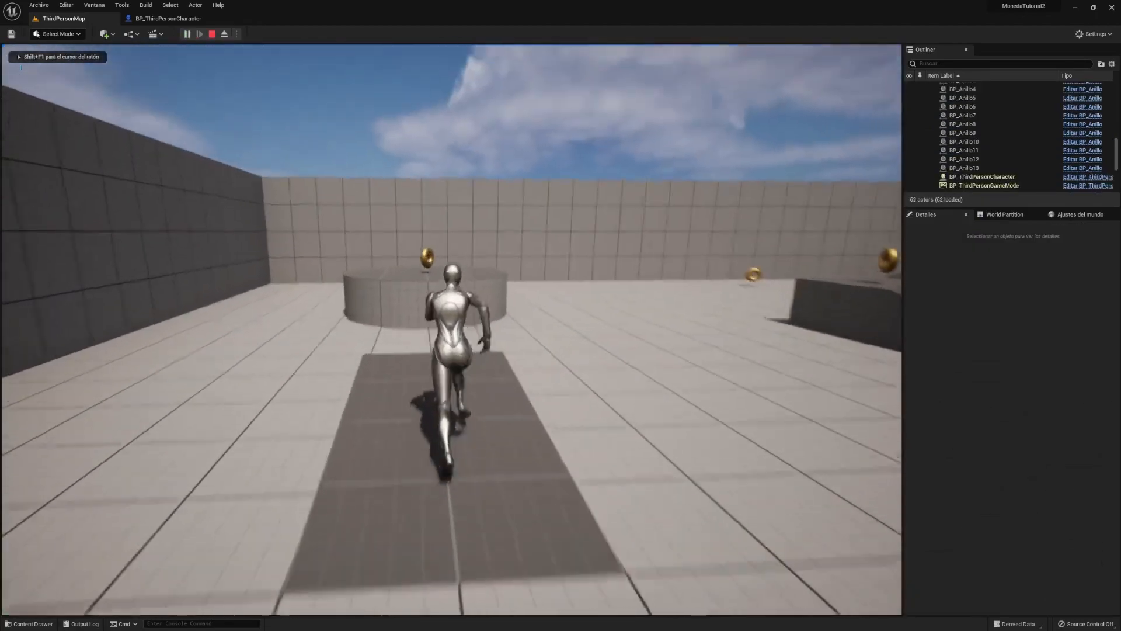